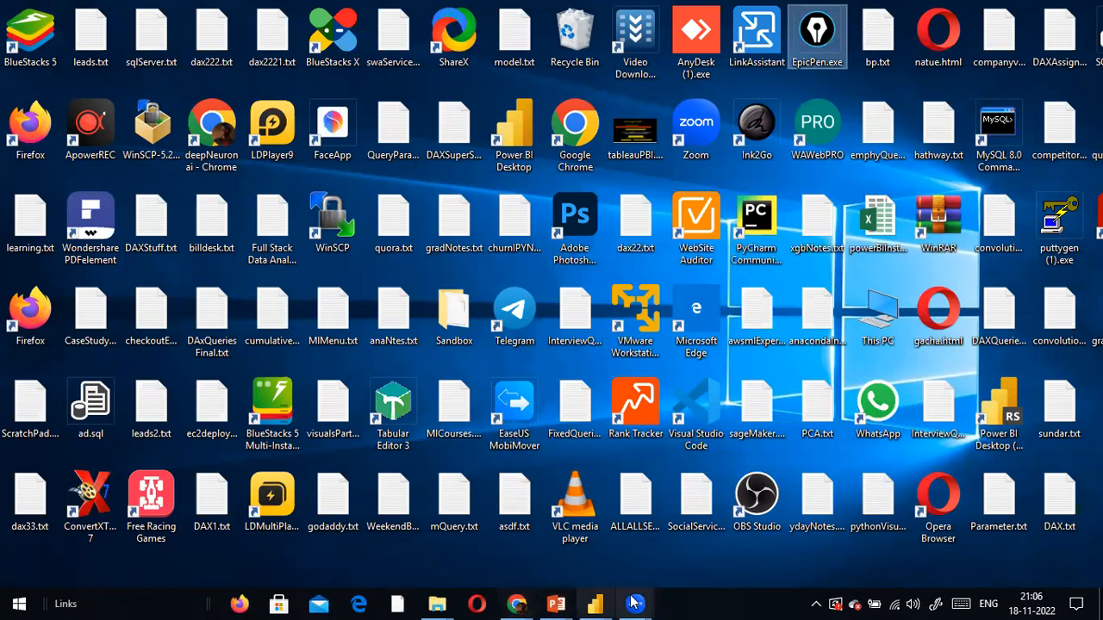
Step: Bring the Ex_dynamicRowLevelSecurity M2M report window forward from the Power BI taskbar previews
mouse_move(595, 603)
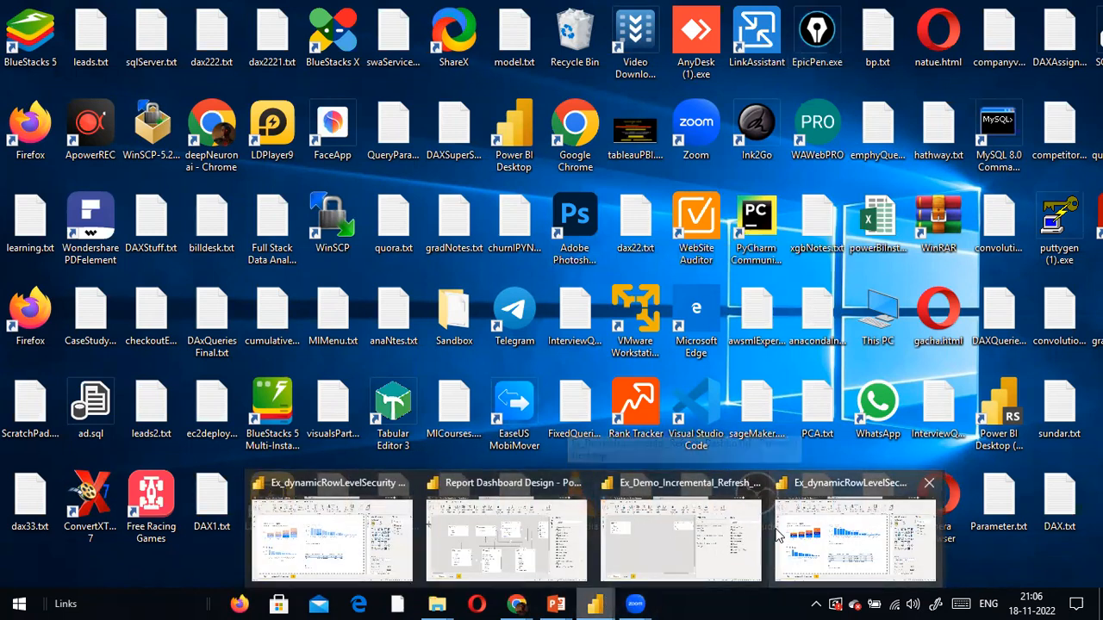
click(681, 539)
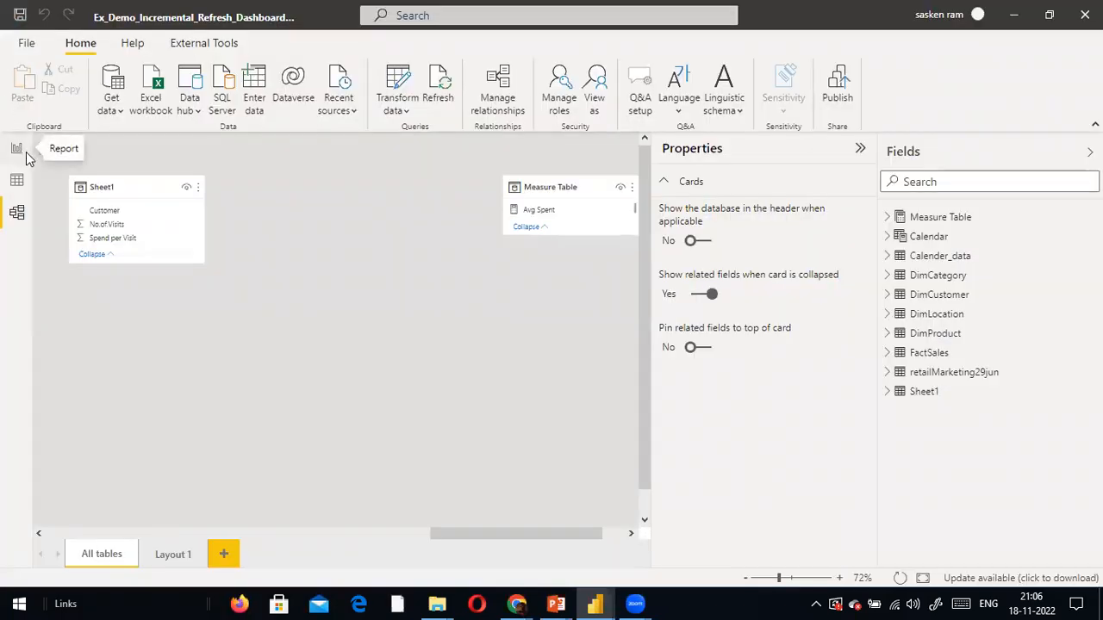
mouse_move(595, 602)
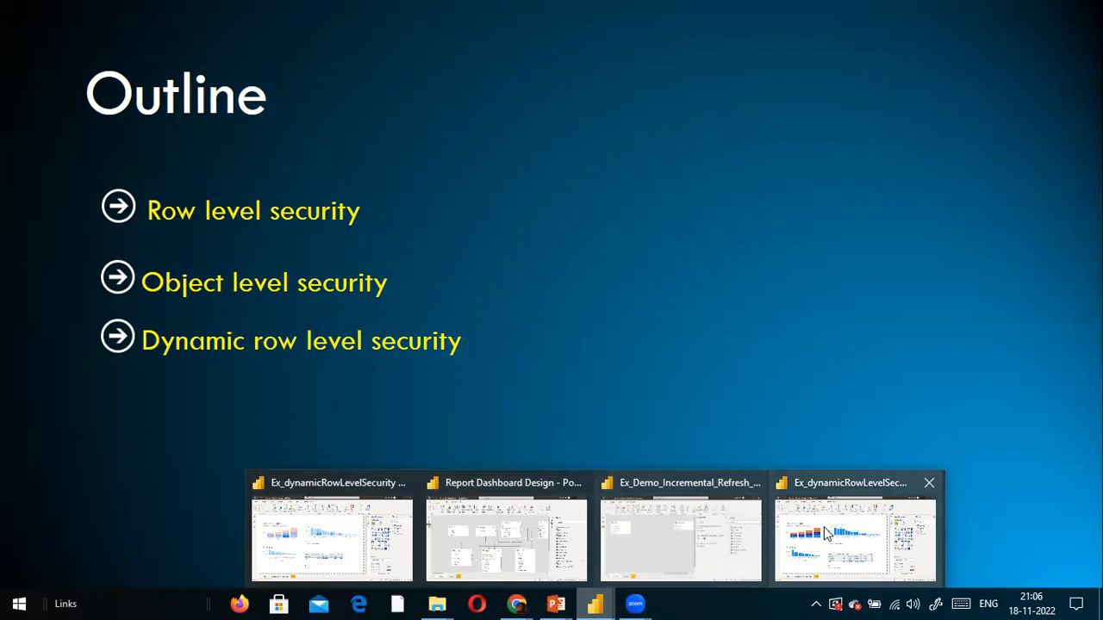
click(336, 530)
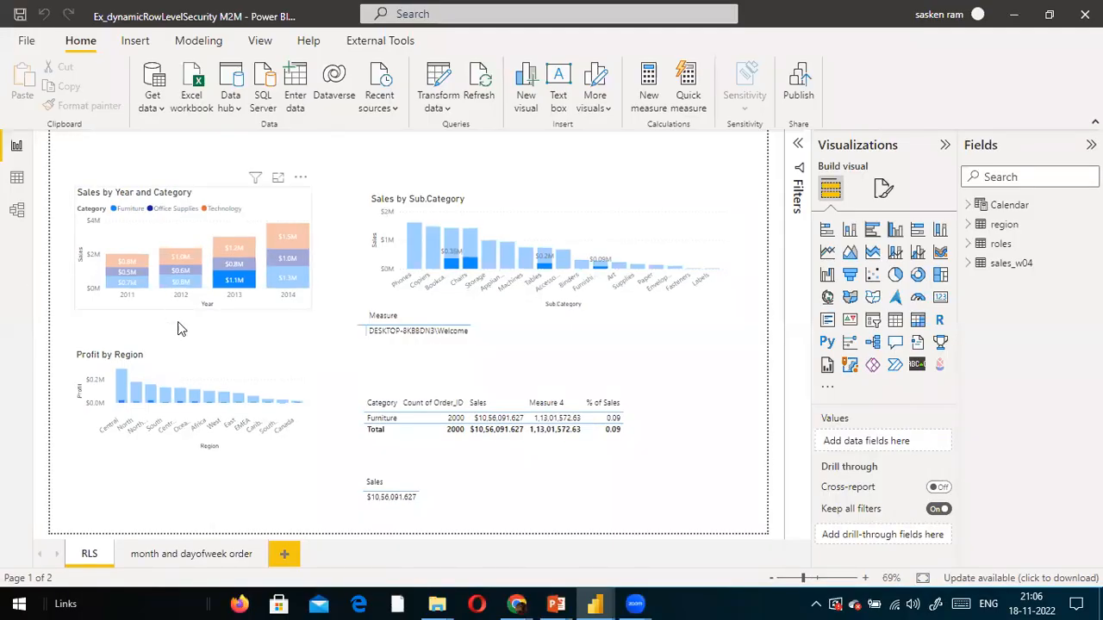
Step: Review the relationships among roles, region and sales_w04 in Model view, then return to the report
click(248, 364)
click(613, 374)
click(16, 211)
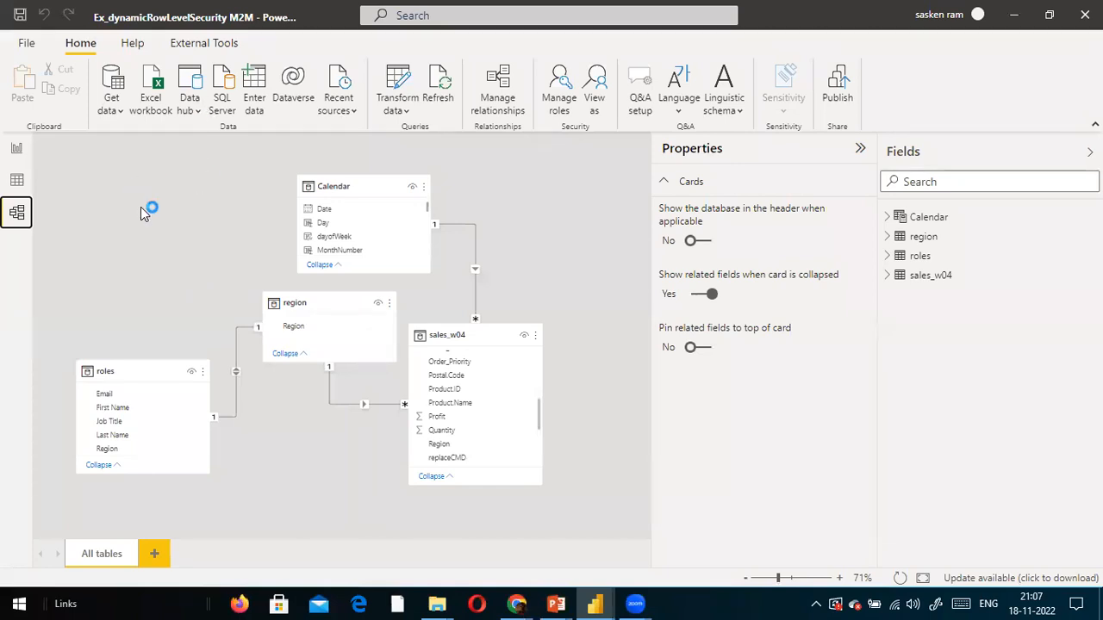
click(19, 153)
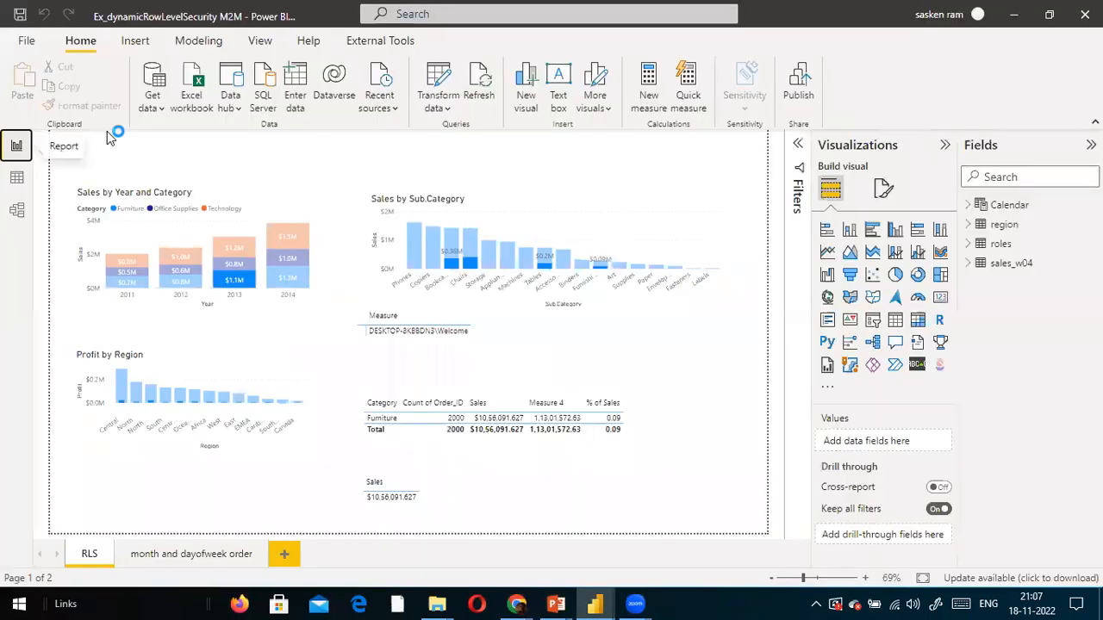
Step: Show the Modeling ribbon commands and dismiss the update notification
click(604, 190)
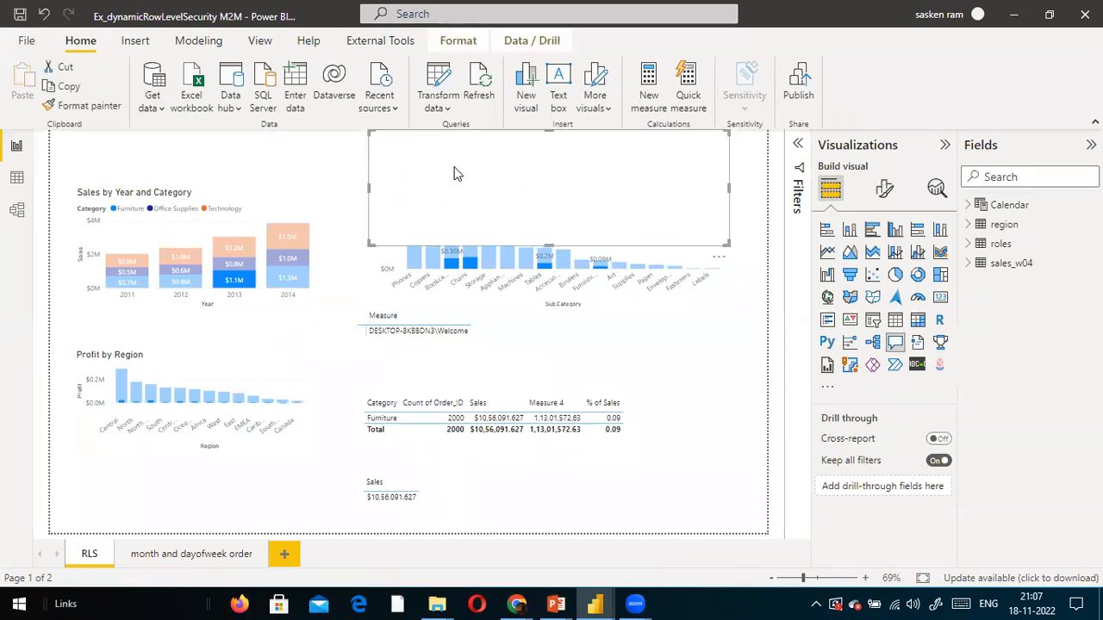
click(207, 46)
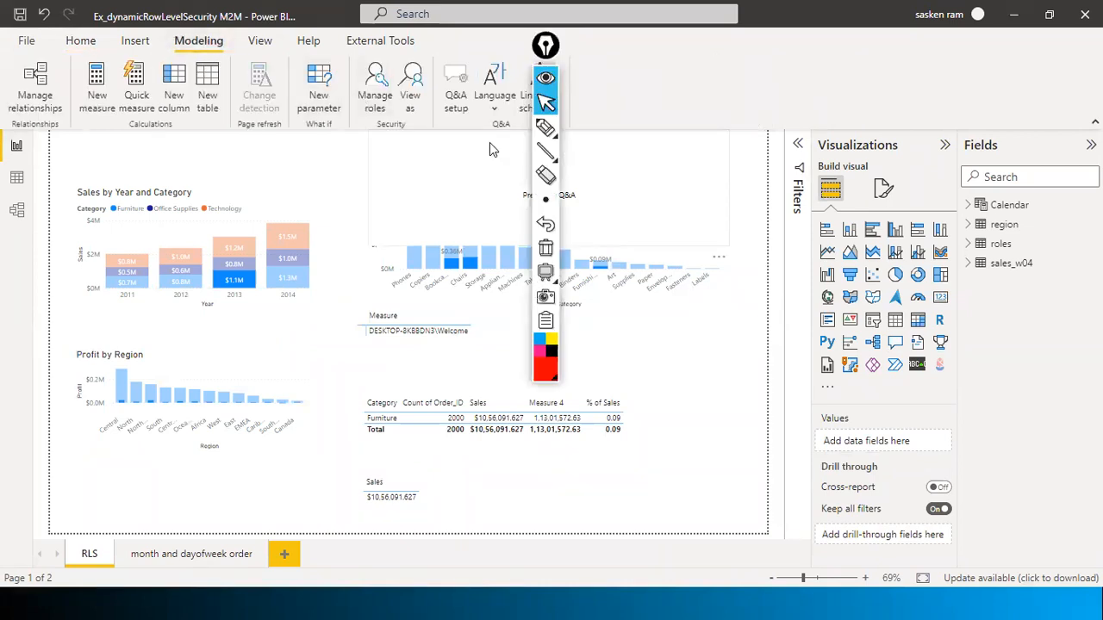
drag(544, 53, 981, 402)
click(1063, 392)
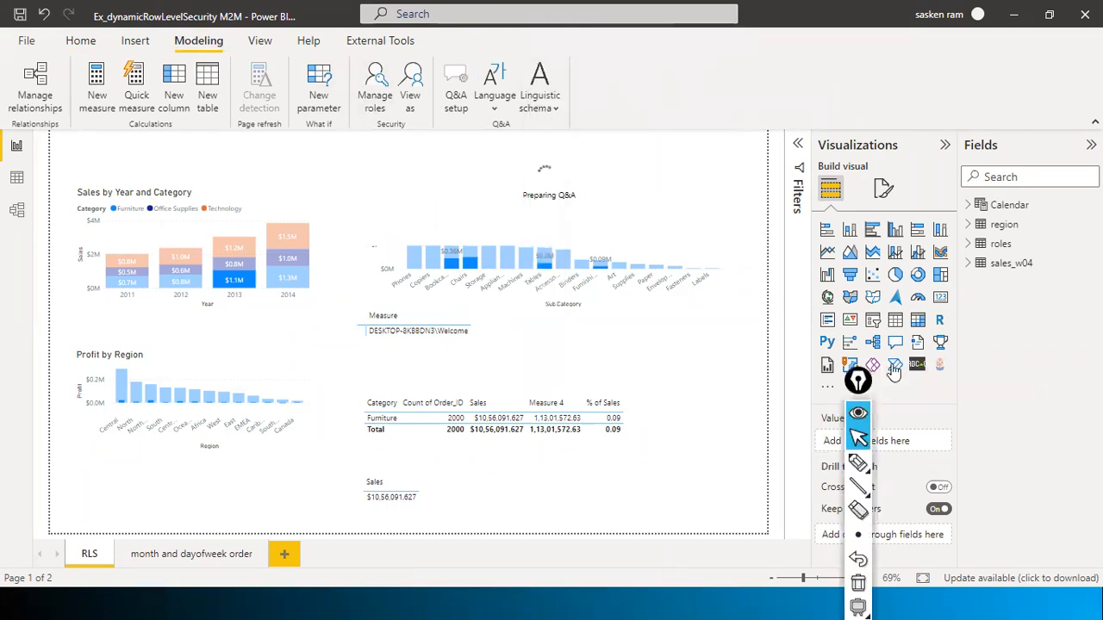
drag(877, 395, 1098, 571)
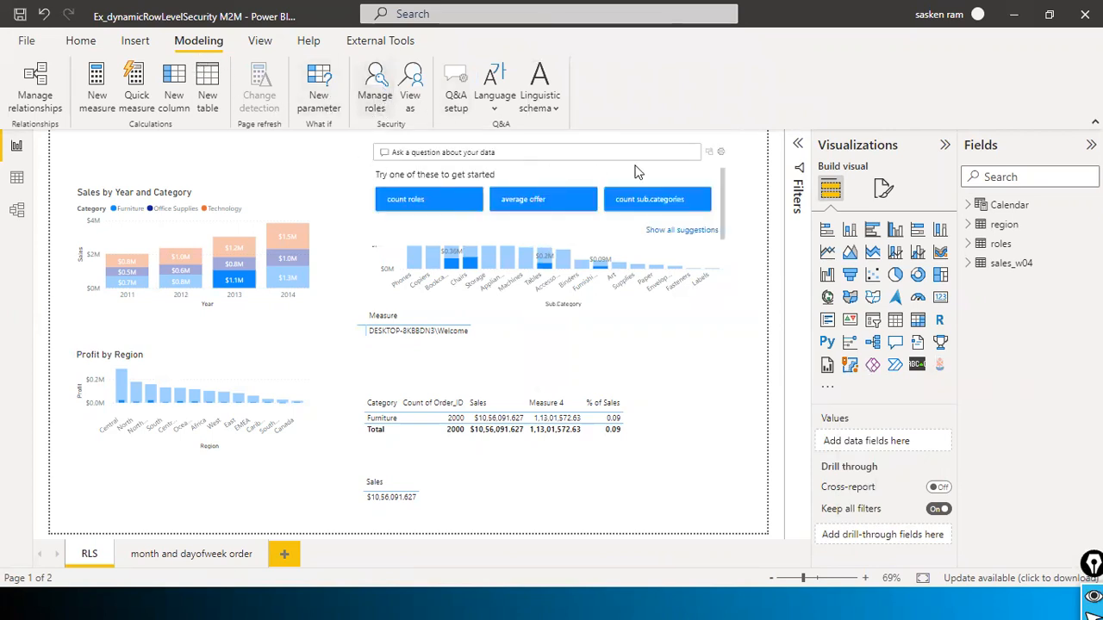
Step: In Manage roles, create a new role named North
click(377, 97)
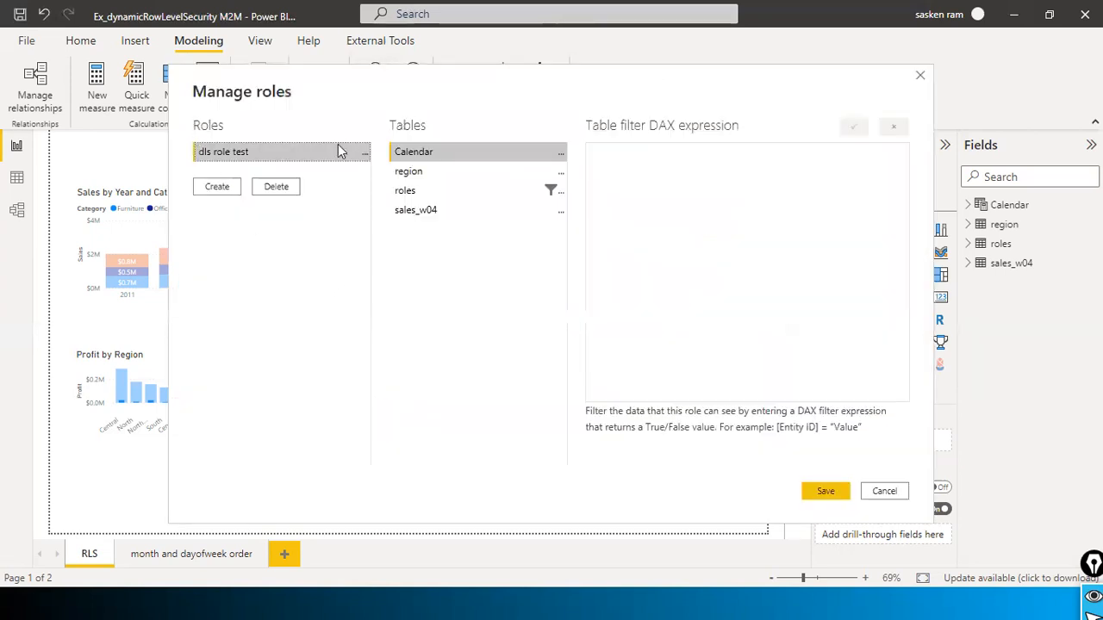
click(229, 188)
drag(272, 174, 157, 160)
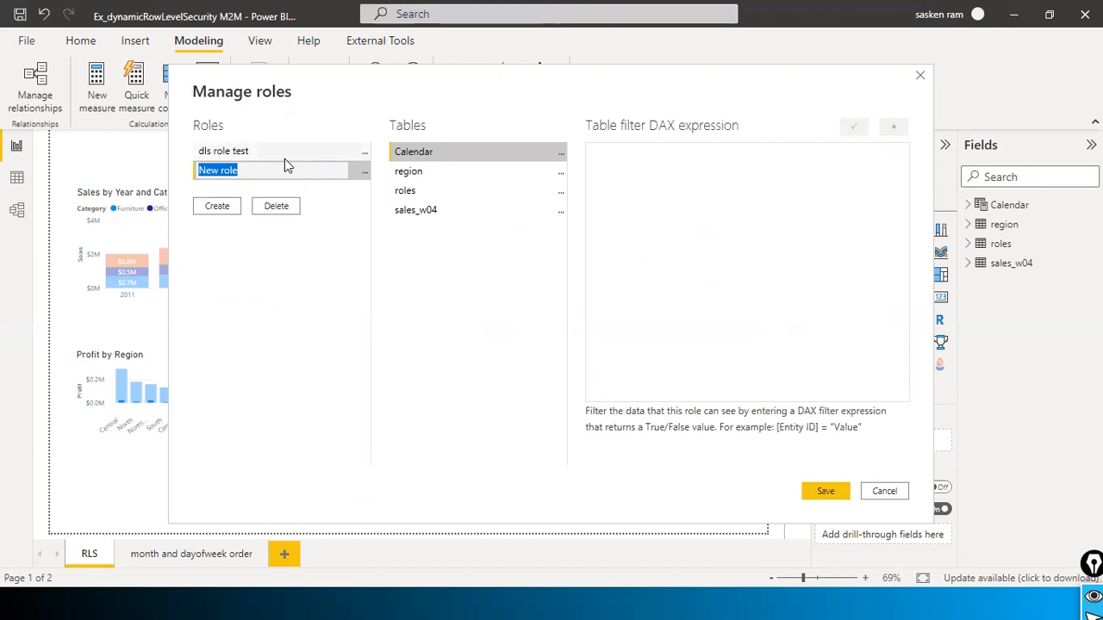
text(North)
key(Return)
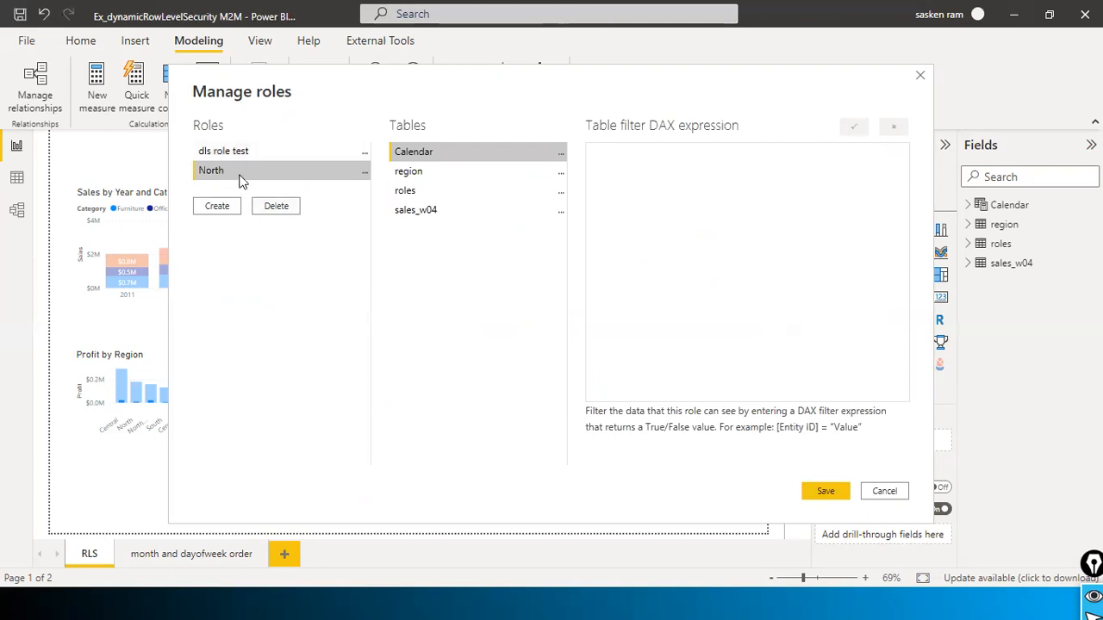
Step: Delete the extra New role and select the sales_w04 table for filtering
click(364, 172)
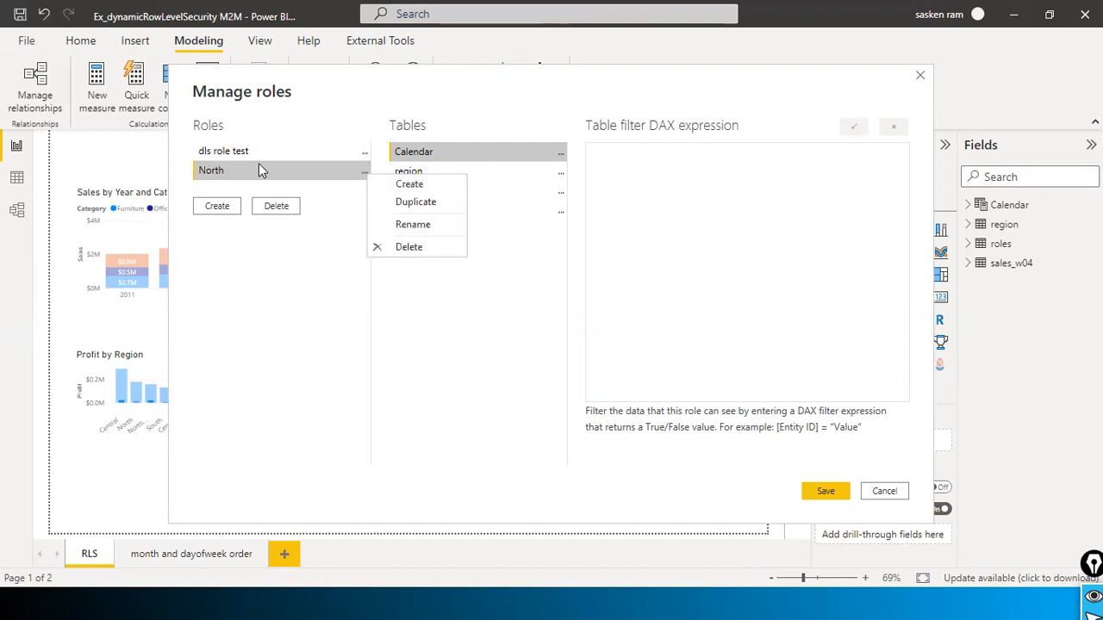
click(405, 184)
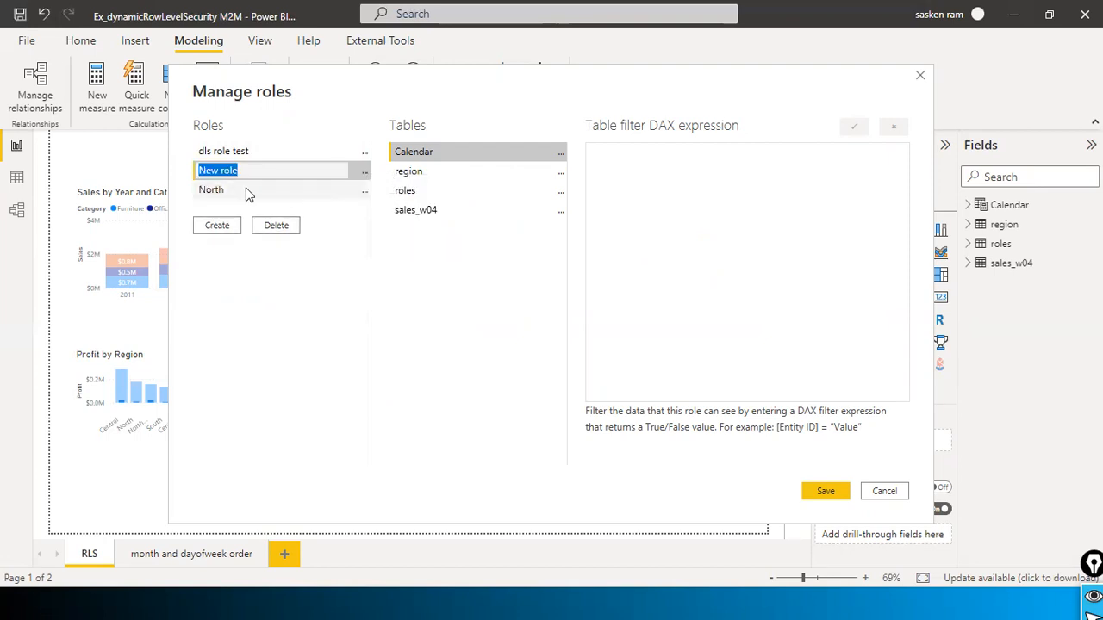
click(365, 171)
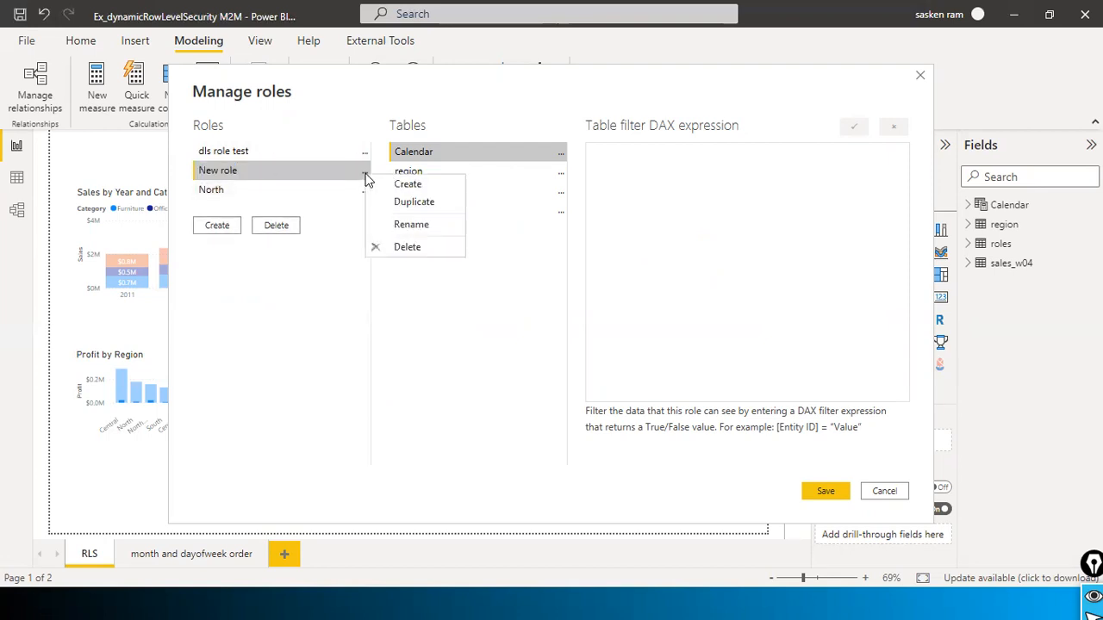
click(414, 246)
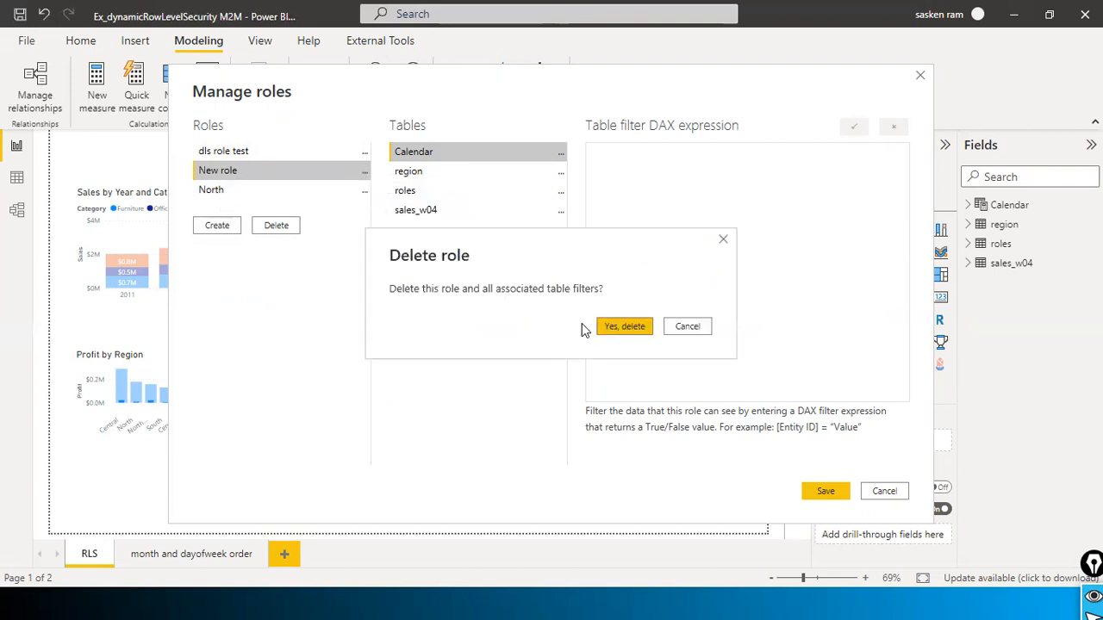
click(611, 330)
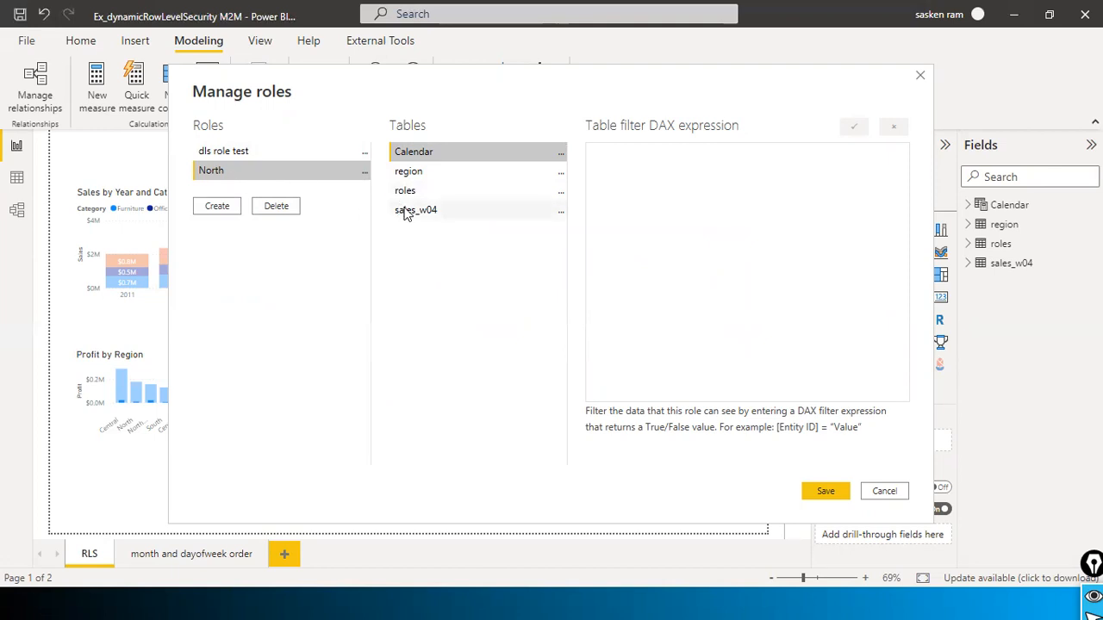
click(405, 212)
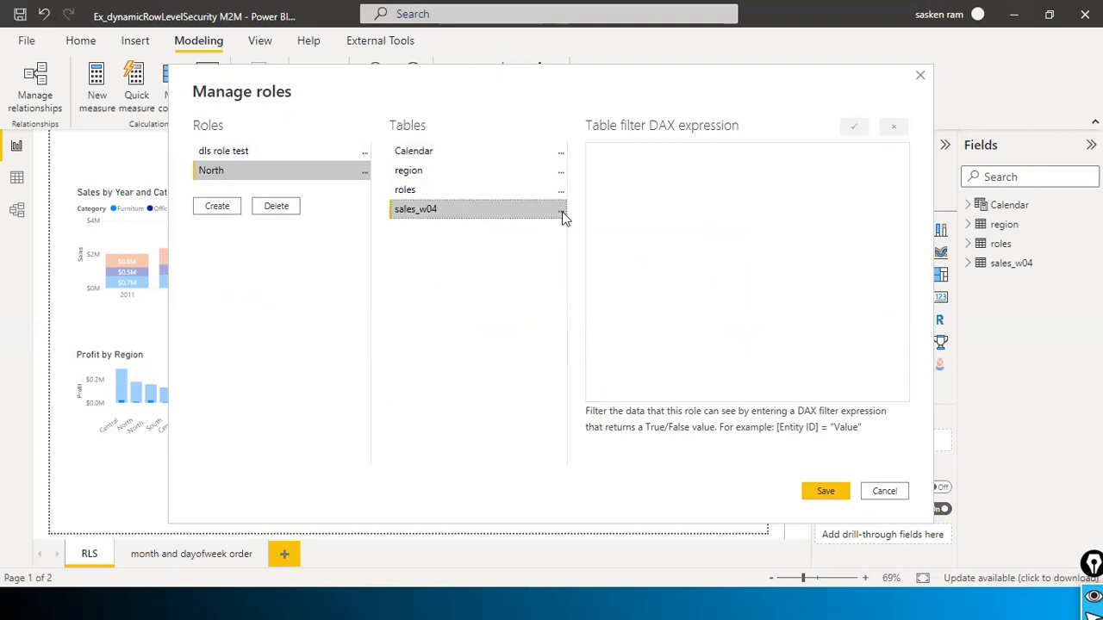
Step: Add a filter on sales_w04's Region column, producing [Region] = "Value"
click(561, 212)
mouse_move(576, 224)
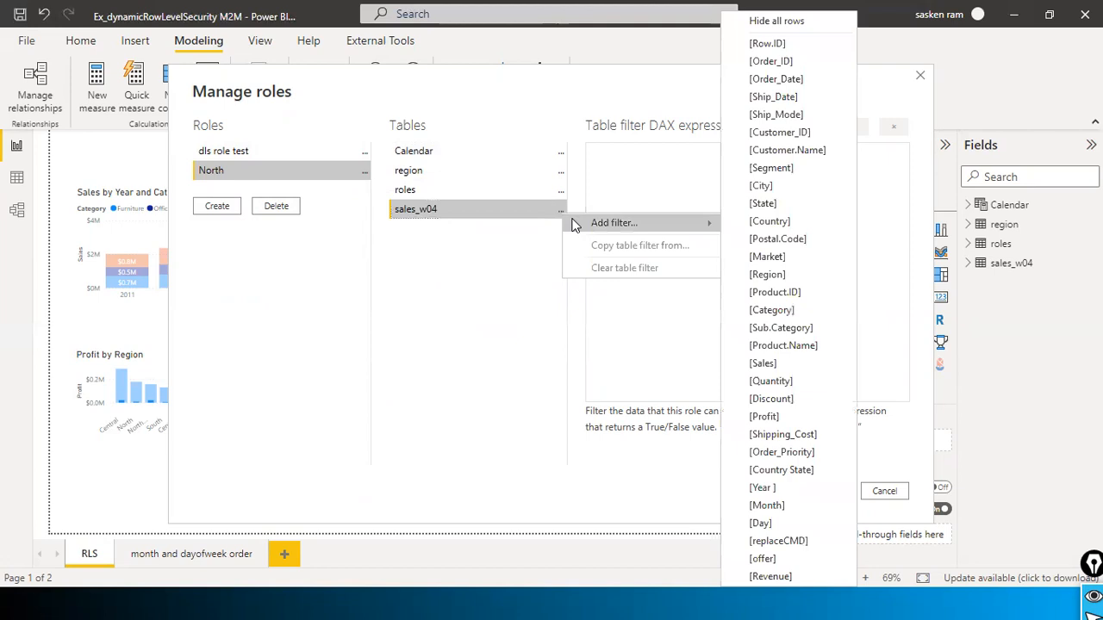
click(514, 216)
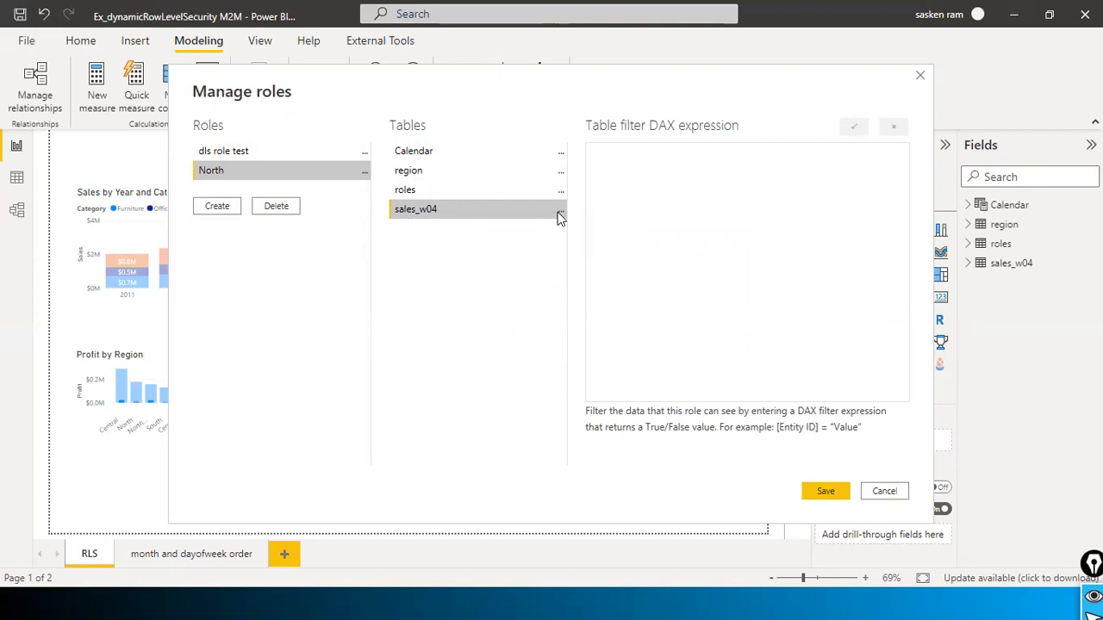
click(560, 215)
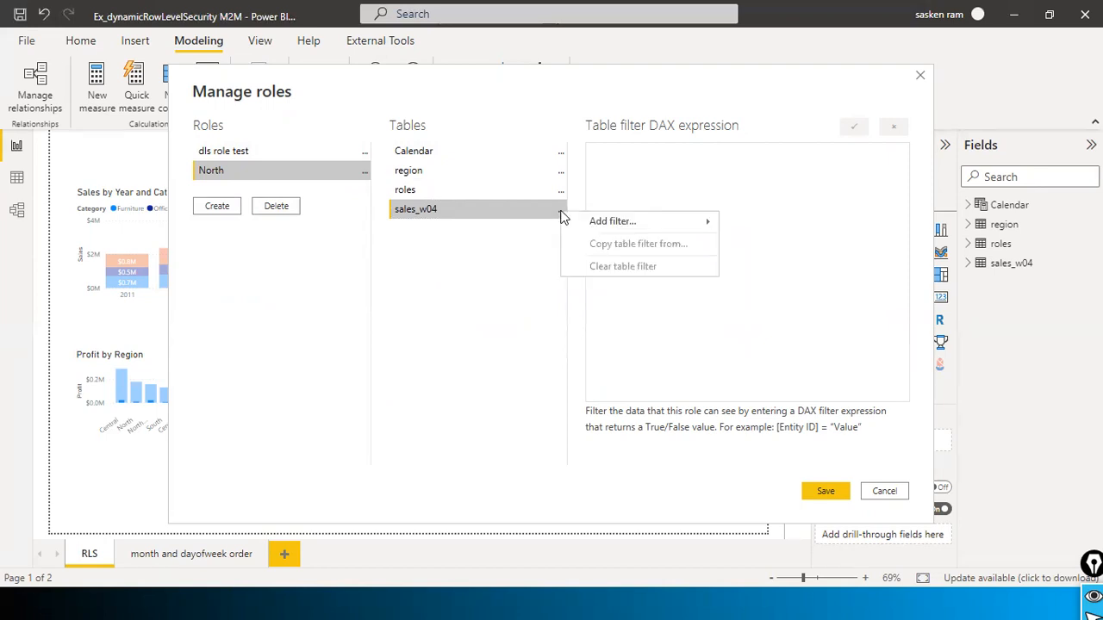
mouse_move(566, 219)
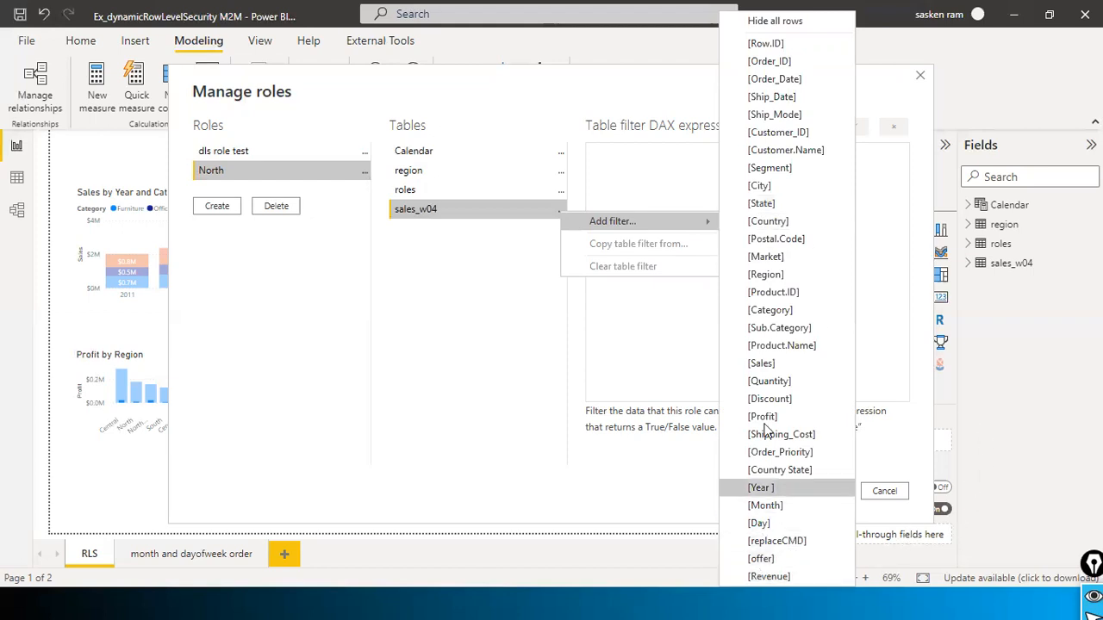
click(786, 273)
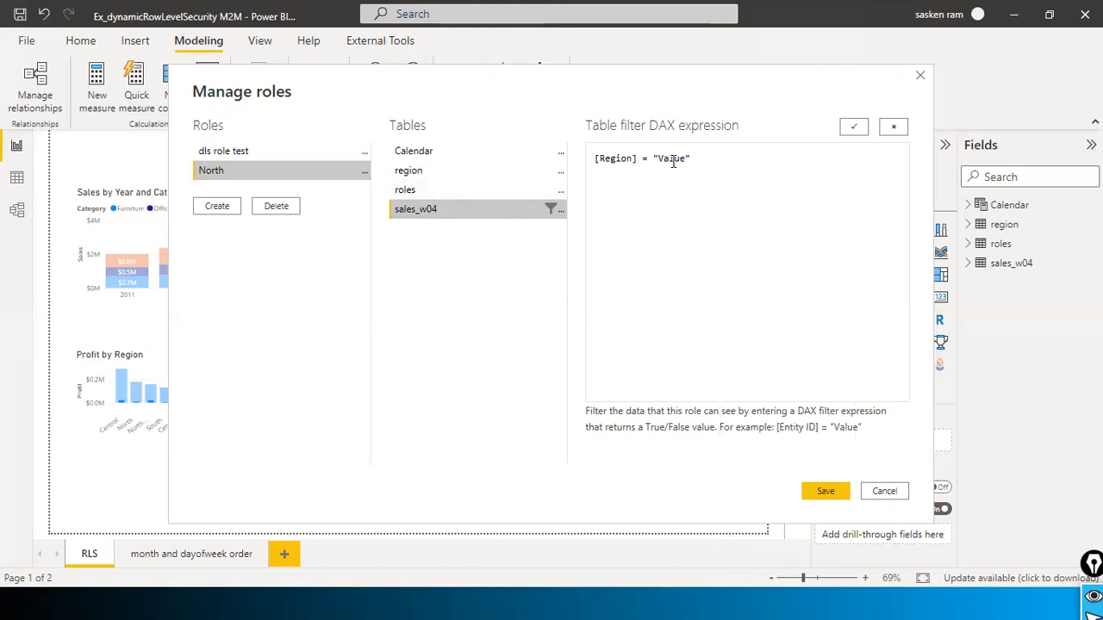
Step: Select the "Value" placeholder in the filter expression for replacement
triple_click(719, 161)
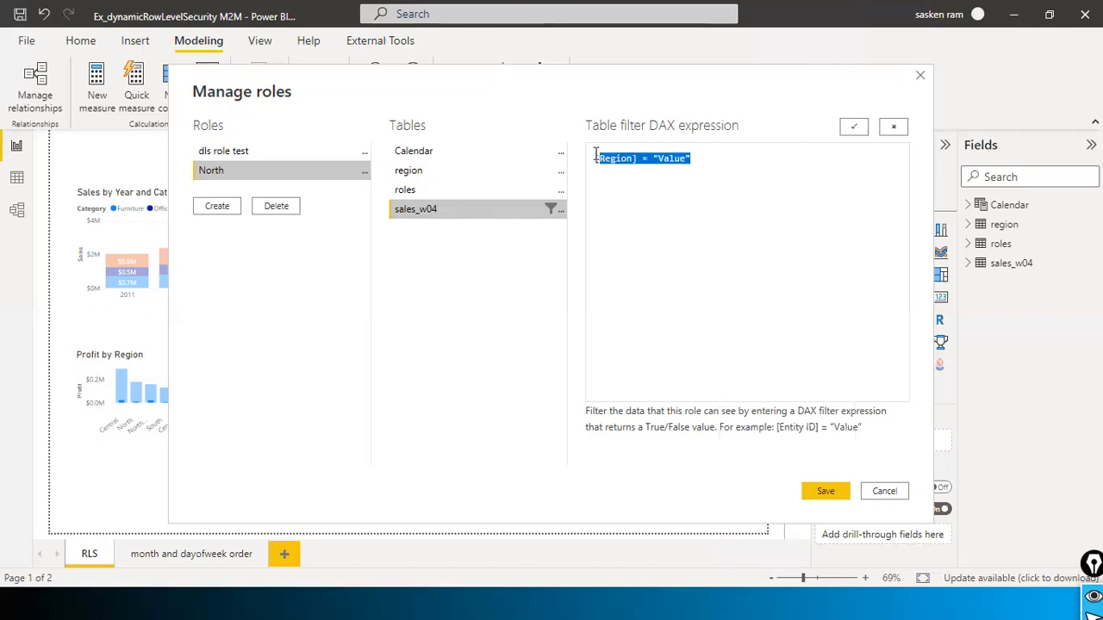
click(664, 166)
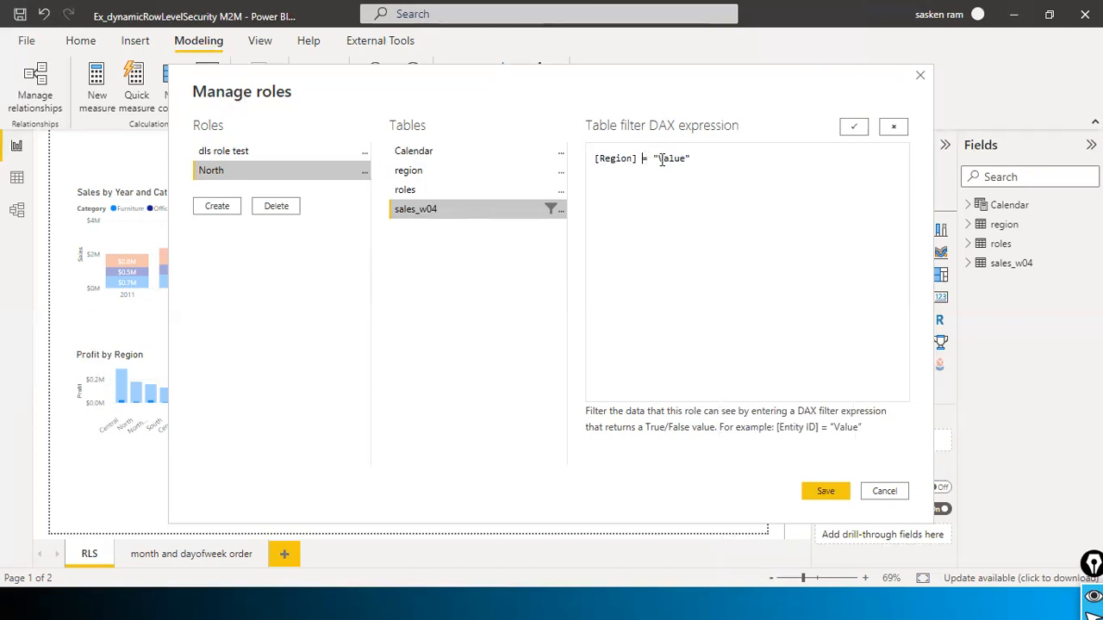
drag(655, 163, 704, 164)
click(705, 168)
drag(642, 162, 698, 160)
click(610, 164)
drag(598, 159, 733, 157)
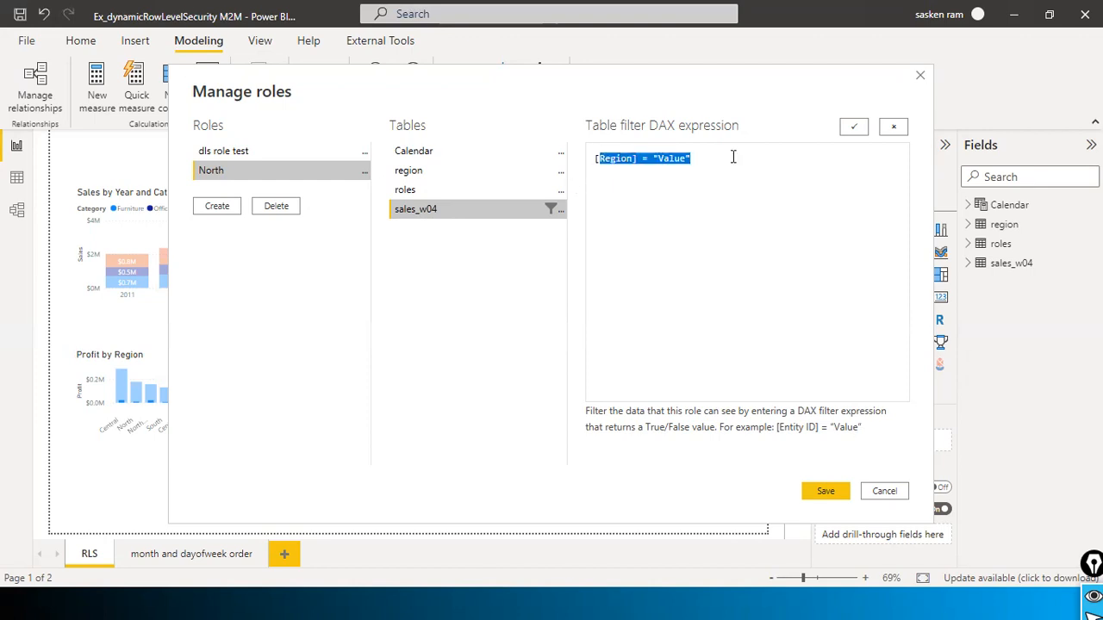
click(731, 158)
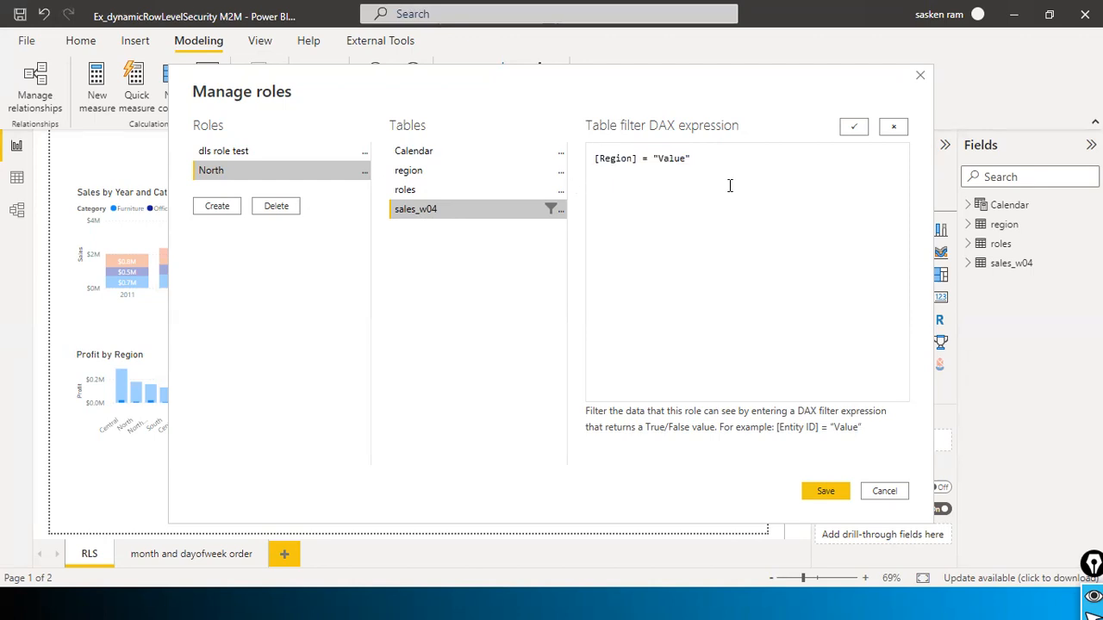
double_click(670, 159)
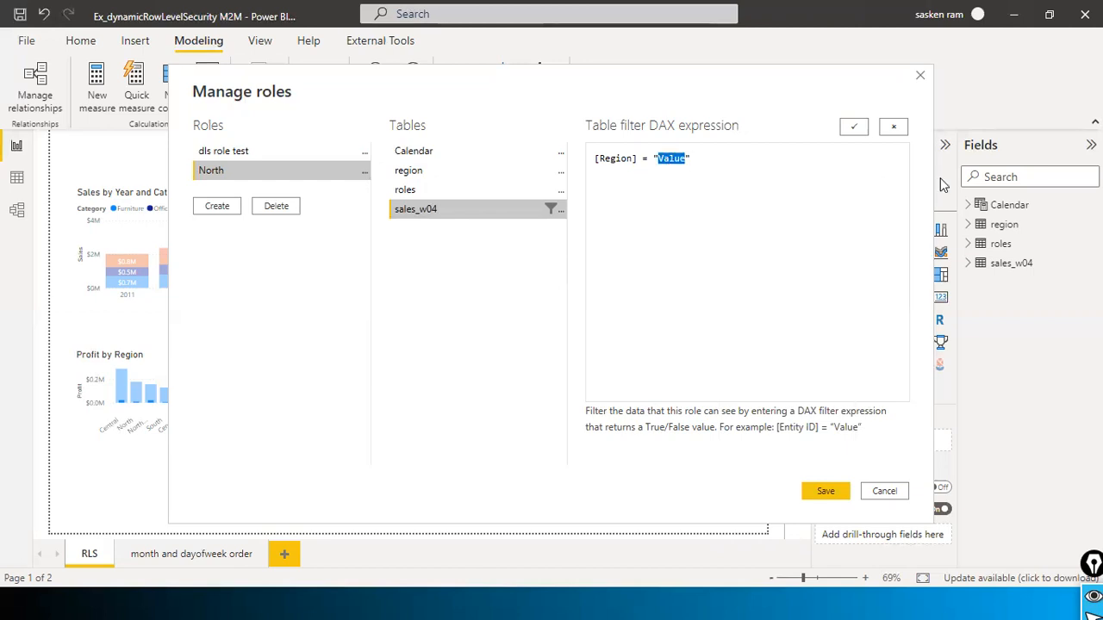
Step: Replace the placeholder so the filter reads [Region] = "North"
text(North)
Step: Rename the North role to 'North South VP Sales'
drag(729, 161, 537, 163)
click(265, 172)
double_click(242, 176)
click(275, 176)
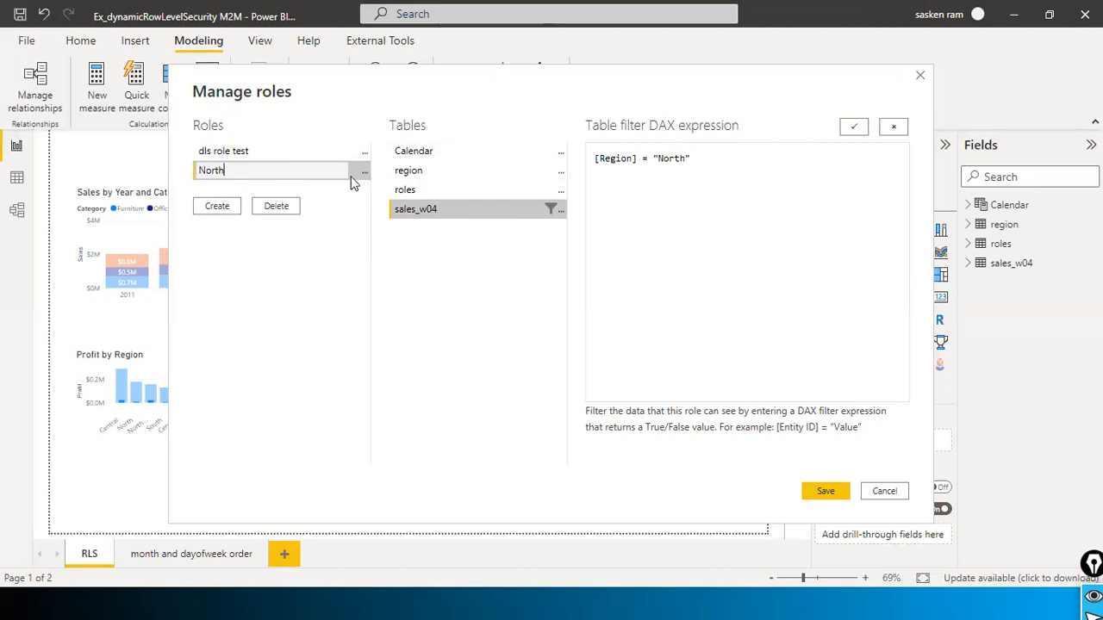
text(South VP Sales)
key(Return)
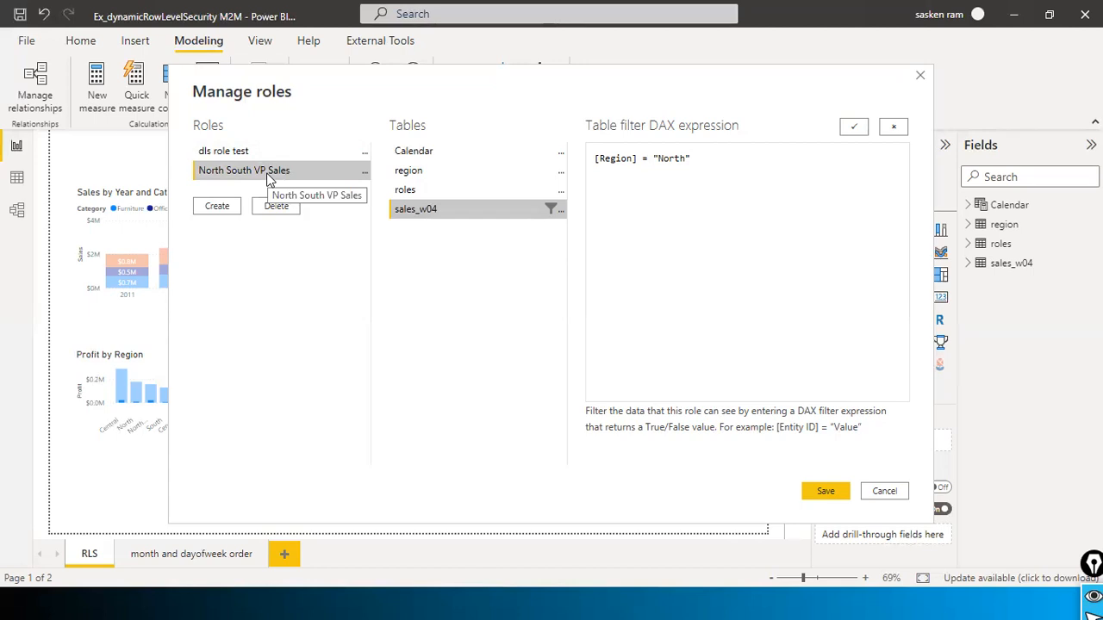
Step: Extend the role filter to [Region] = "North" || [Region] = "South"
click(716, 161)
drag(711, 164, 515, 144)
key(ctrl+c)
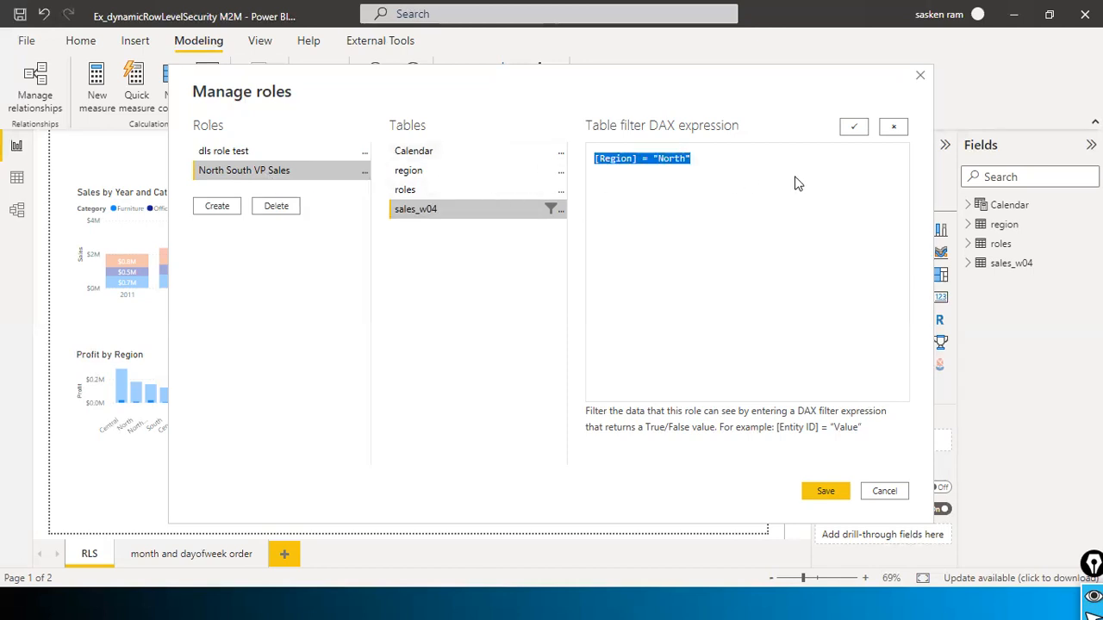
click(760, 157)
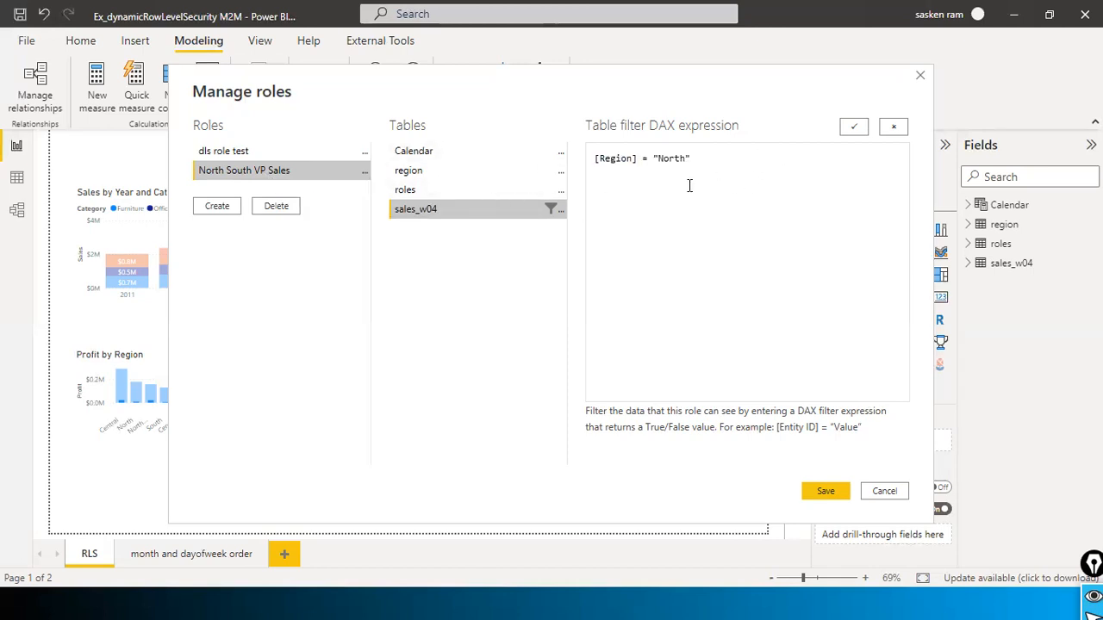
text(||)
key(ctrl+v)
key(Left)
key(BackSpace)
key(BackSpace)
key(BackSpace)
key(BackSpace)
key(BackSpace)
text(Suth)
key(BackSpace)
key(BackSpace)
key(BackSpace)
text(outh)
Step: Save the role definitions and advance the slideshow to the Row level security slide
key(ctrl+a)
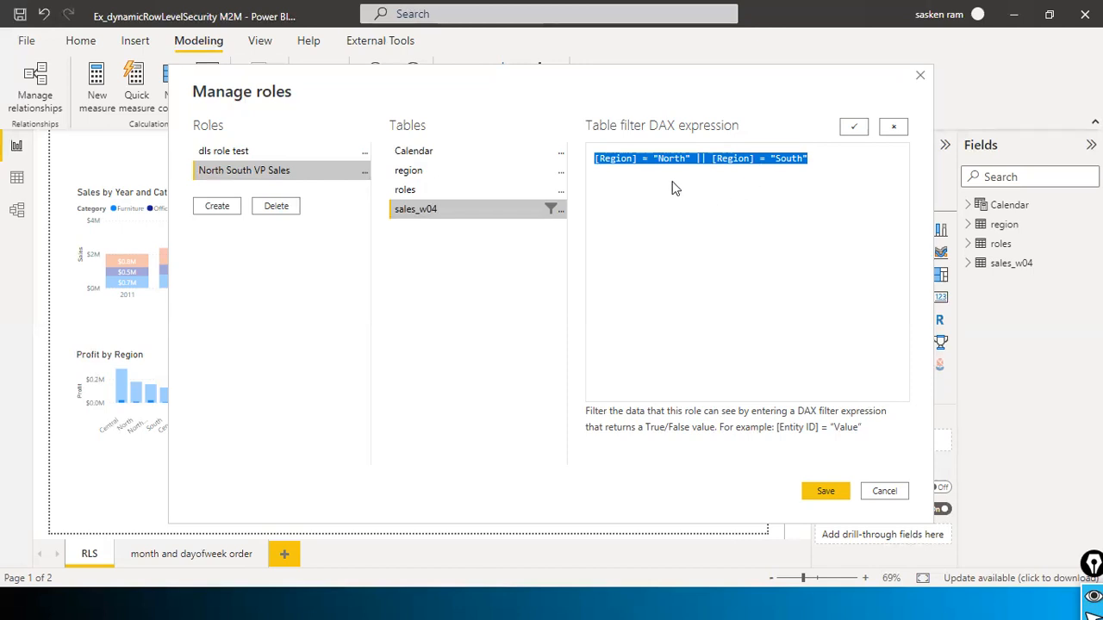
click(615, 164)
drag(827, 155, 525, 112)
drag(328, 108, 387, 210)
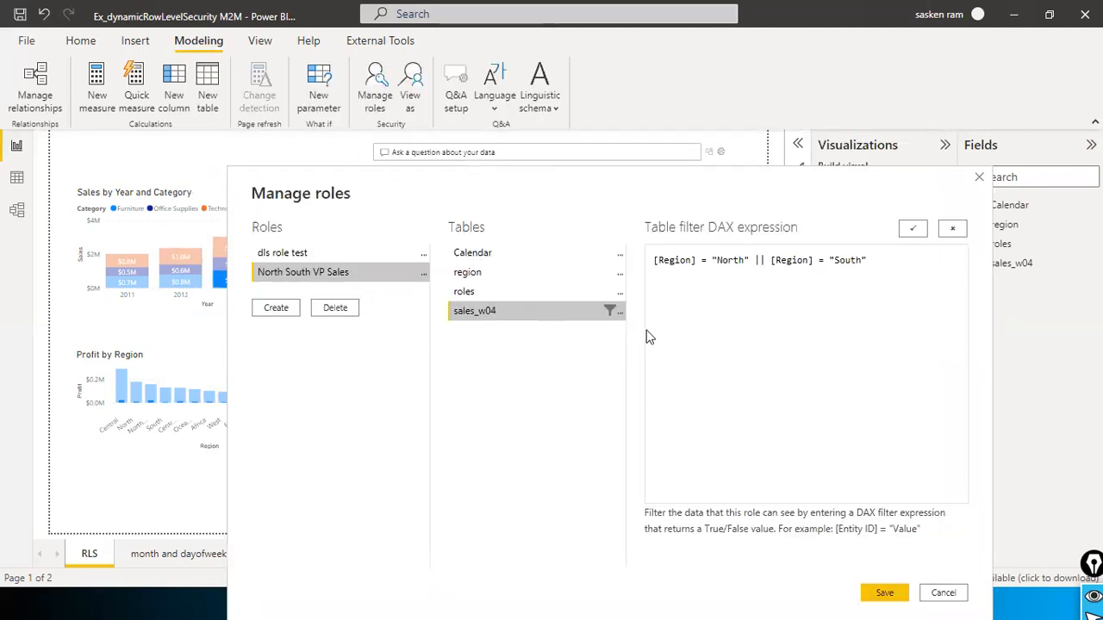
drag(877, 268, 655, 260)
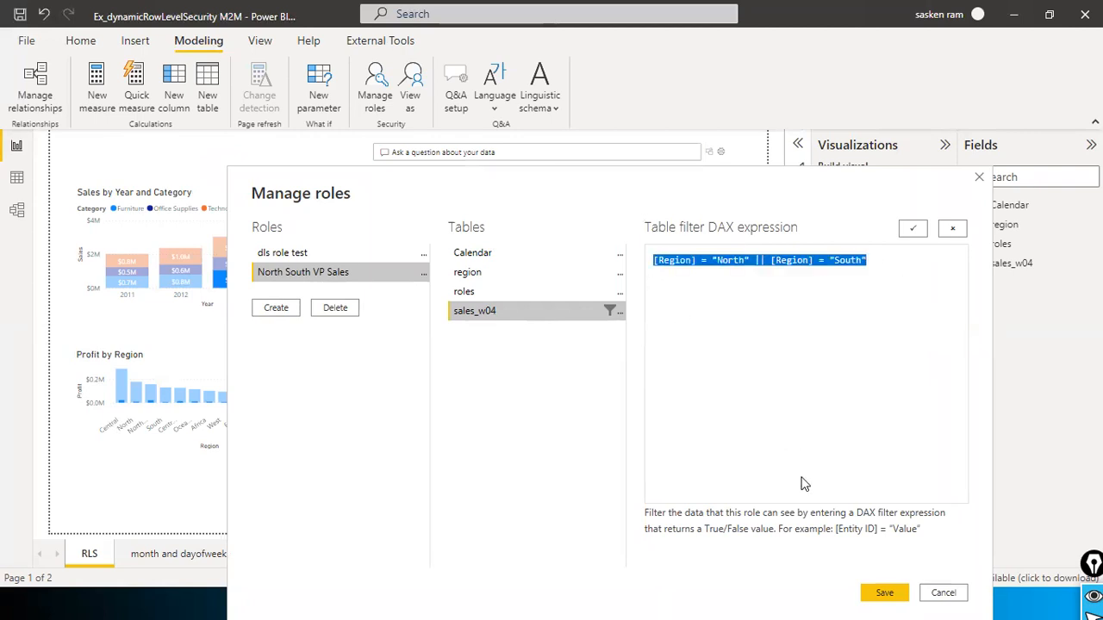
click(887, 594)
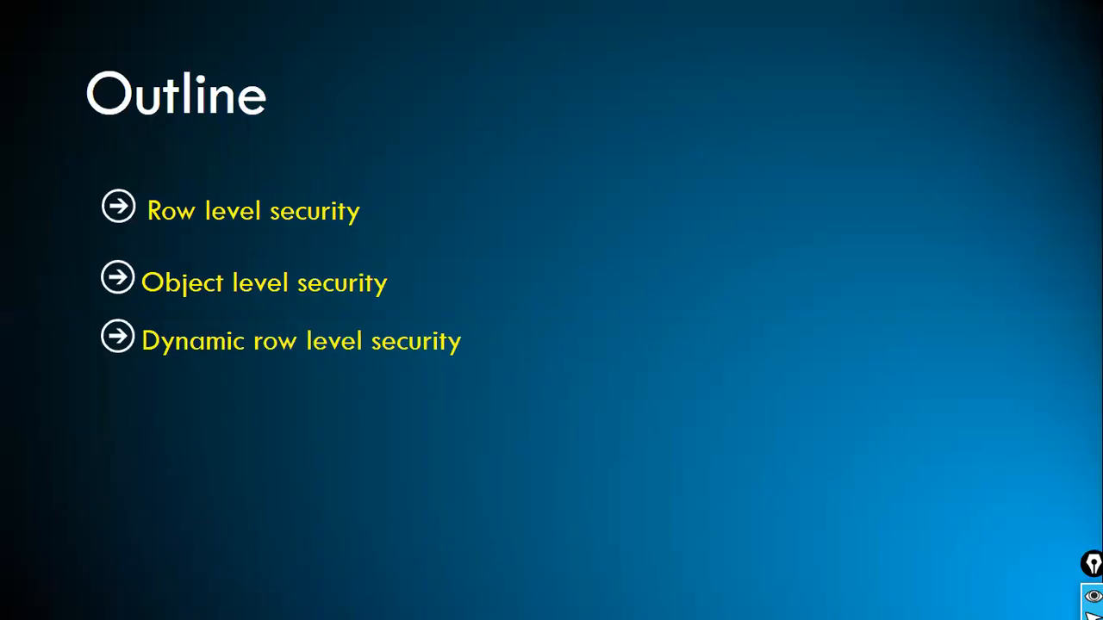
click(667, 357)
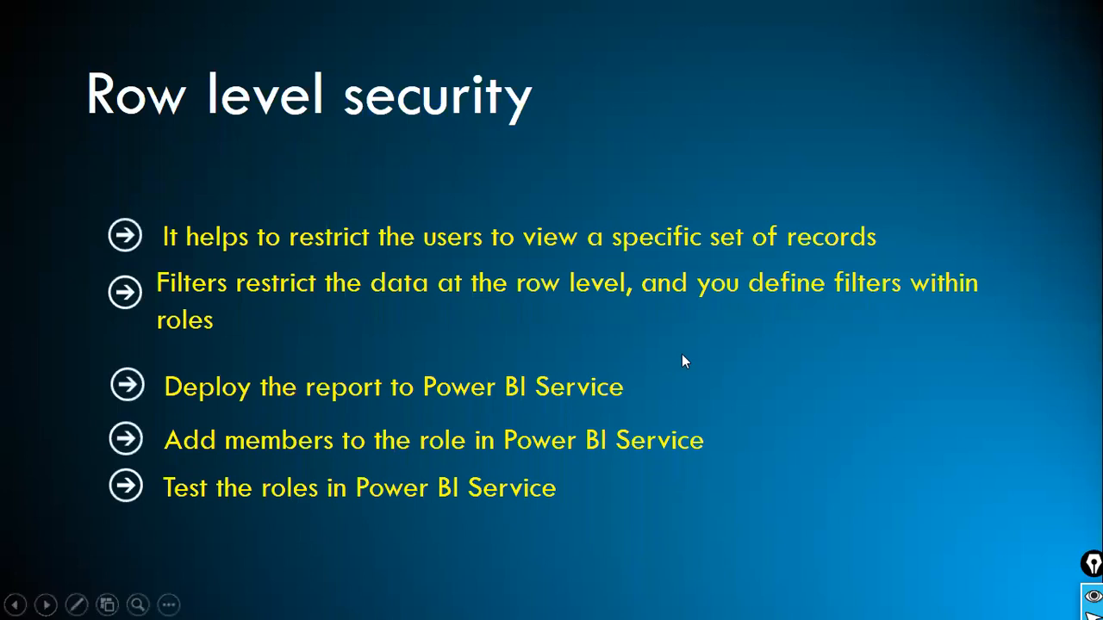
Step: Switch from the slideshow back to the Power BI Desktop RLS report page using Alt+Tab
key(alt+Tab)
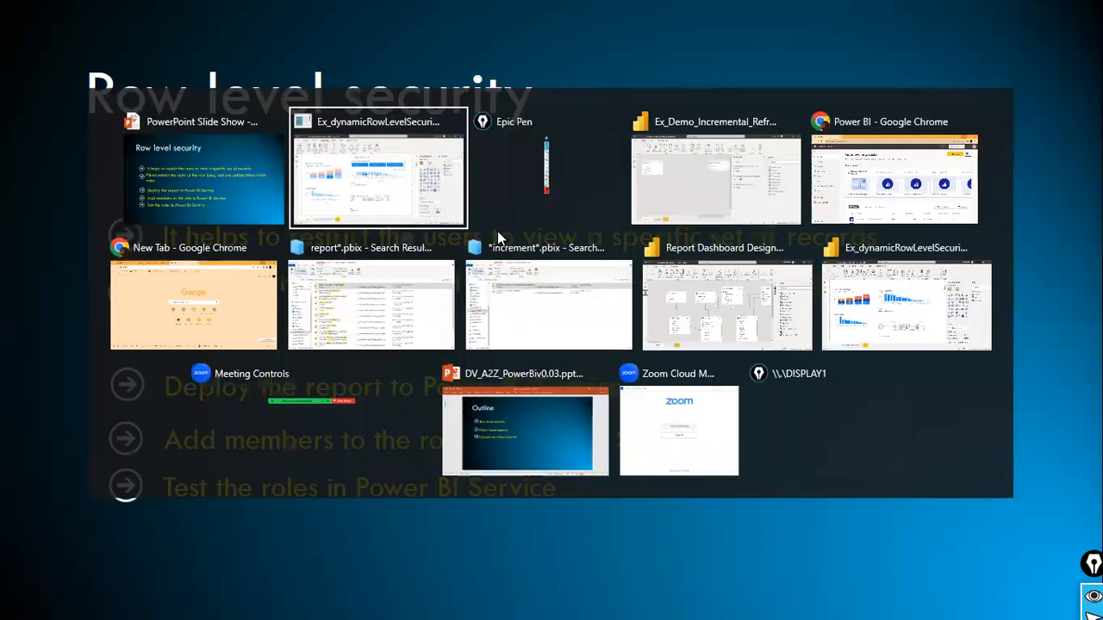
key(alt+Tab)
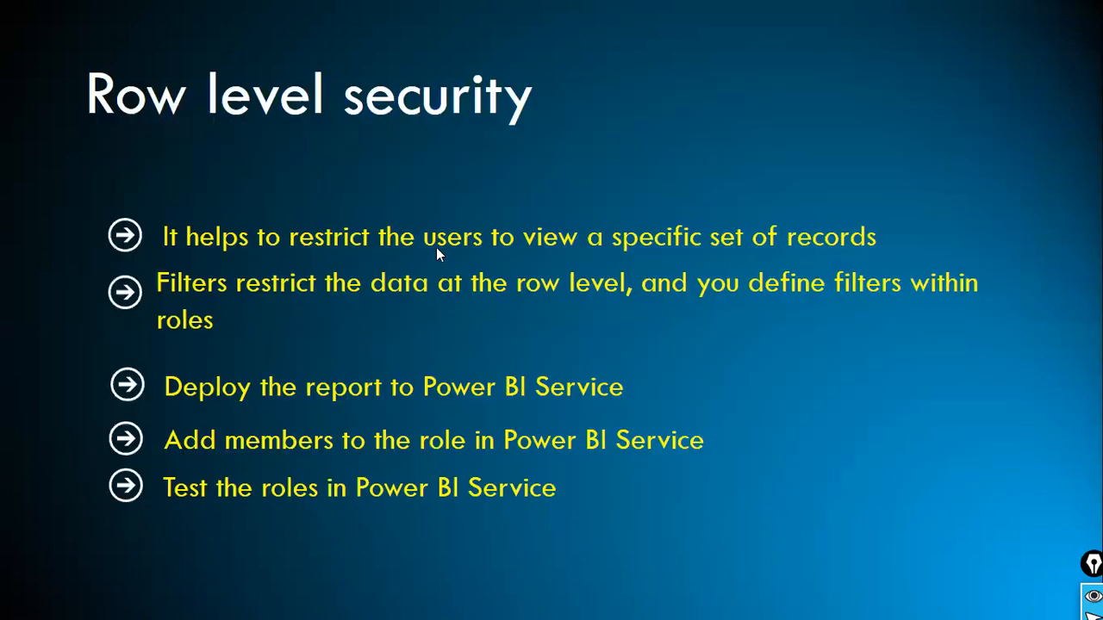
key(alt+Tab)
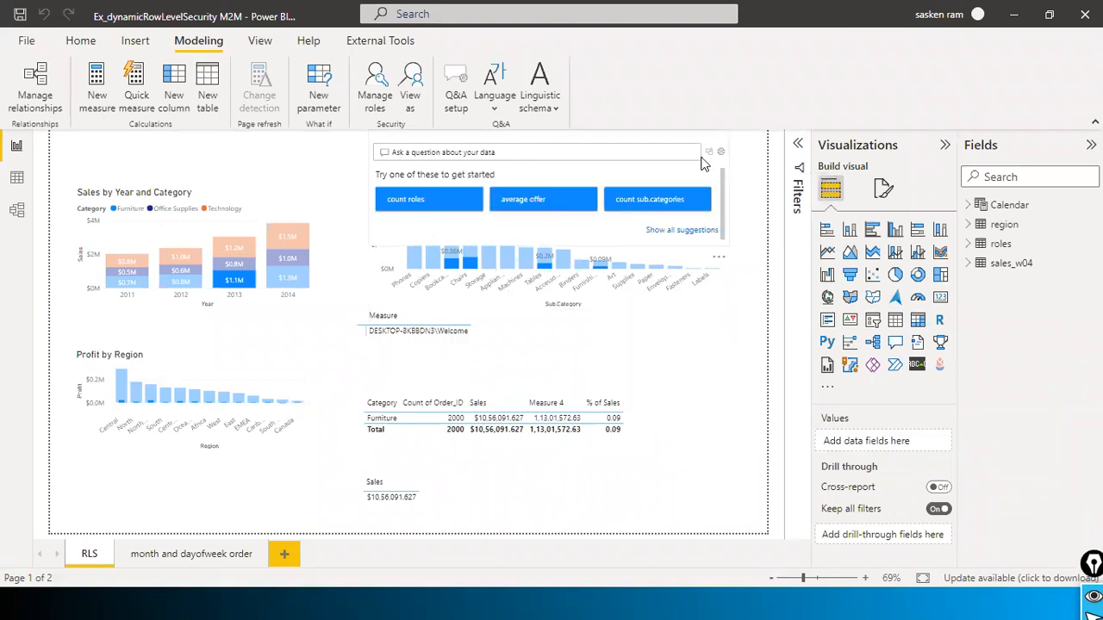
Step: Remove the Q&A visual from the RLS page and check the remaining charts
drag(681, 144, 692, 300)
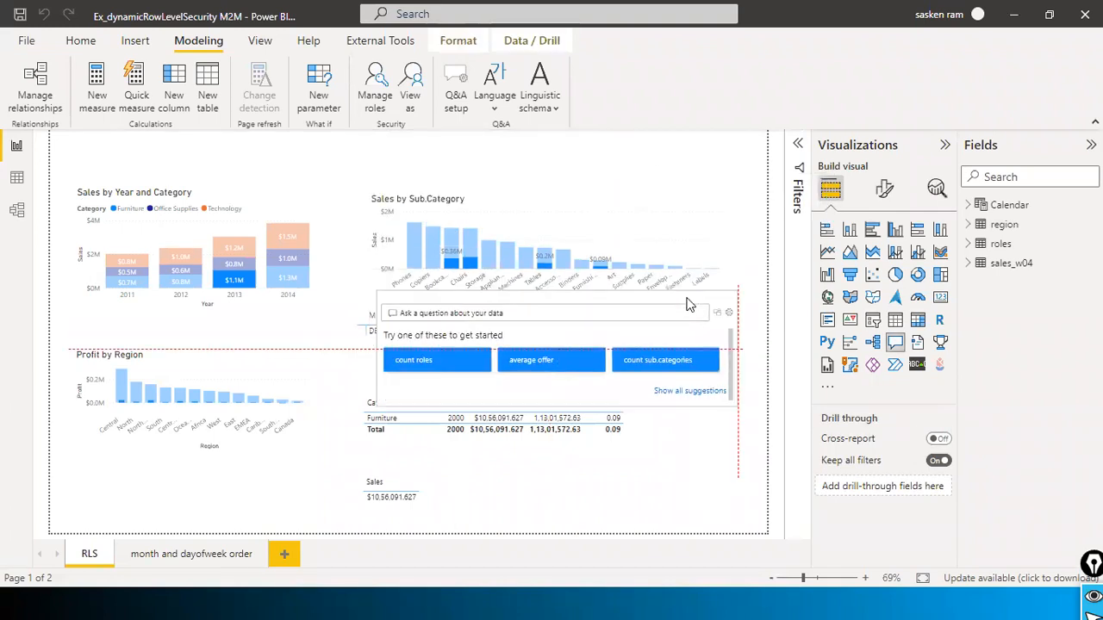
click(730, 281)
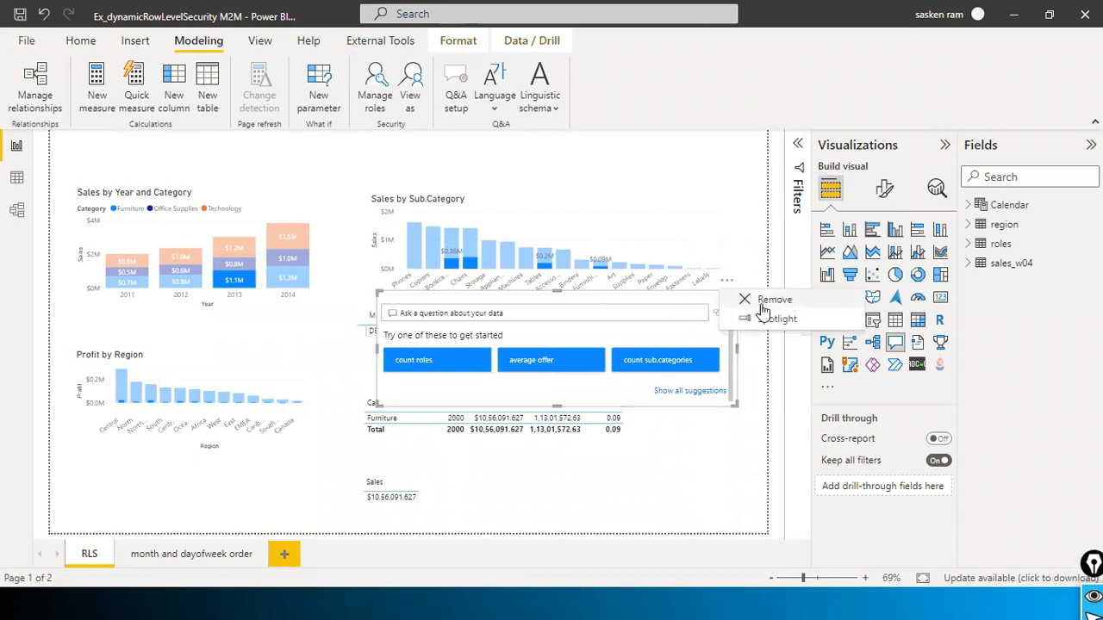
click(761, 300)
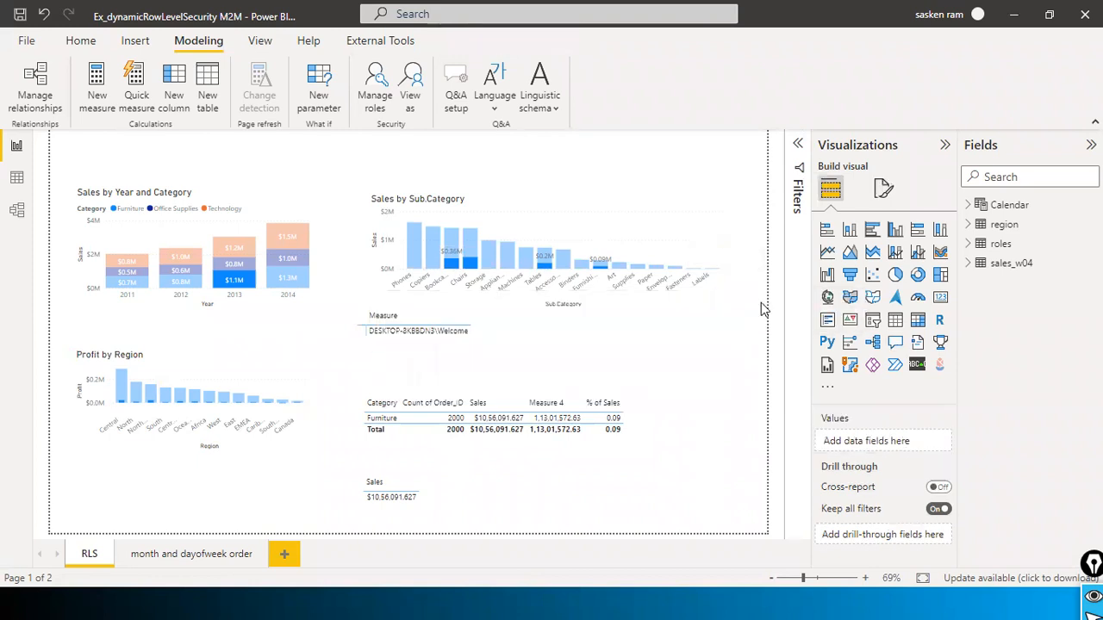
click(630, 193)
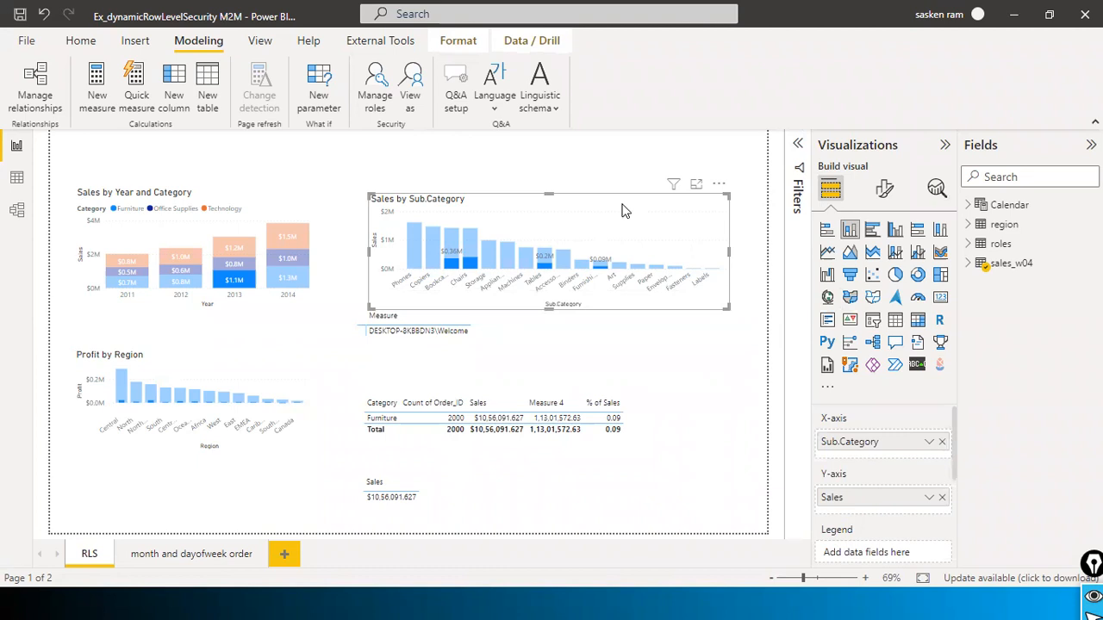
click(291, 215)
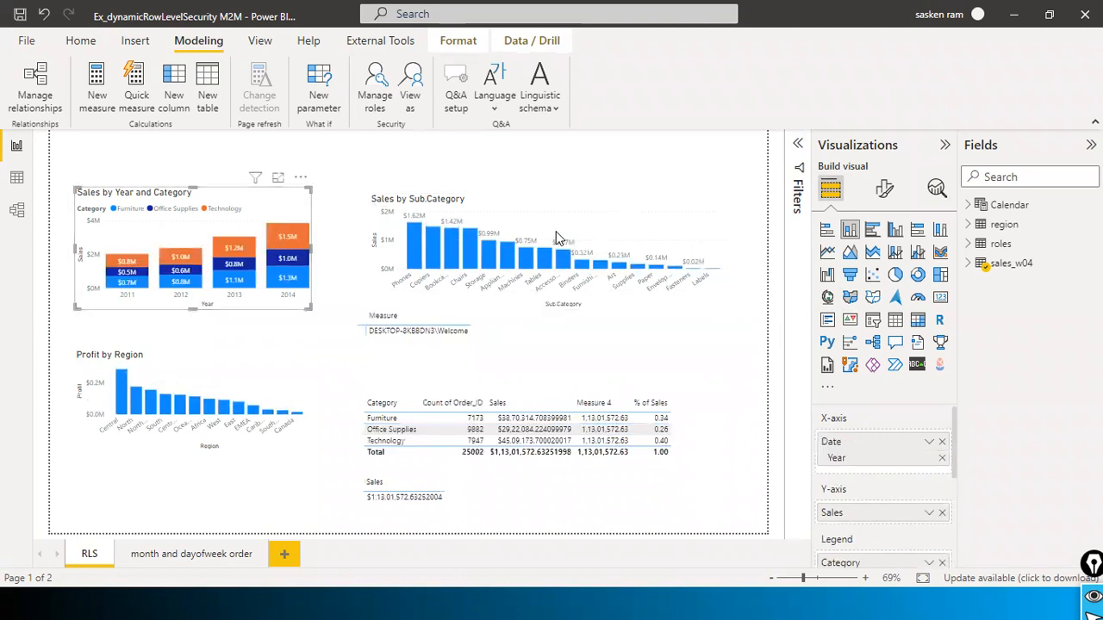
click(724, 363)
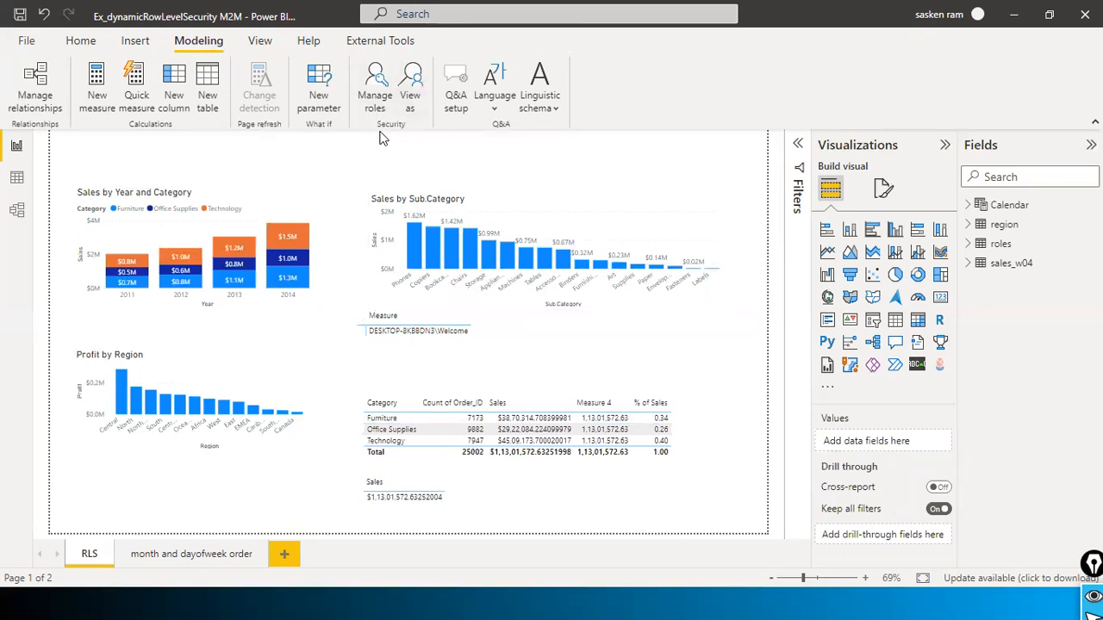
click(410, 79)
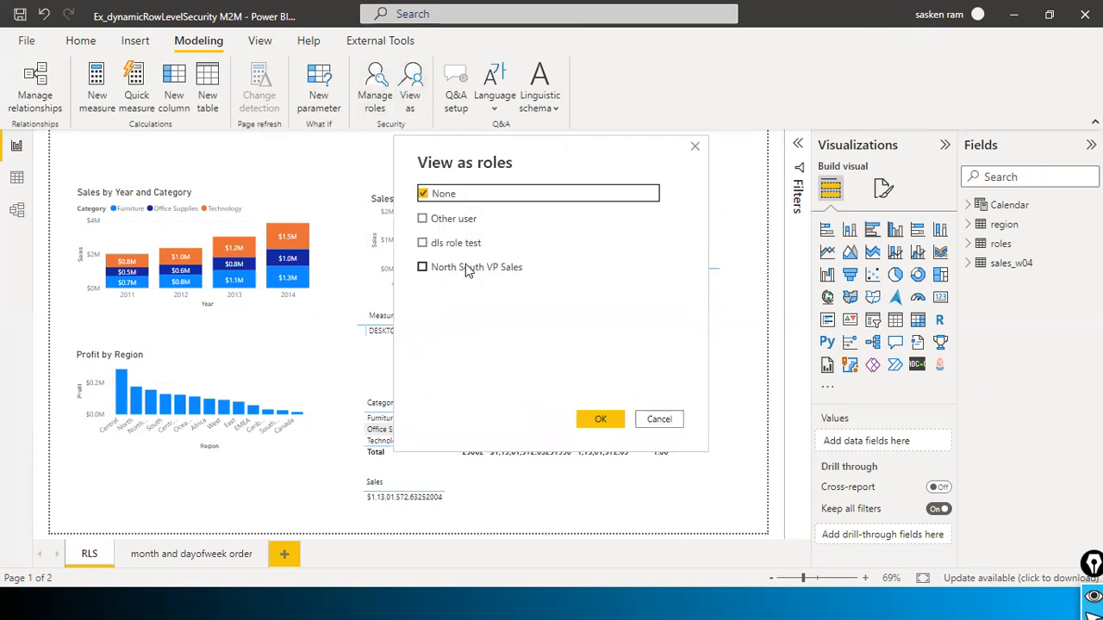
click(428, 271)
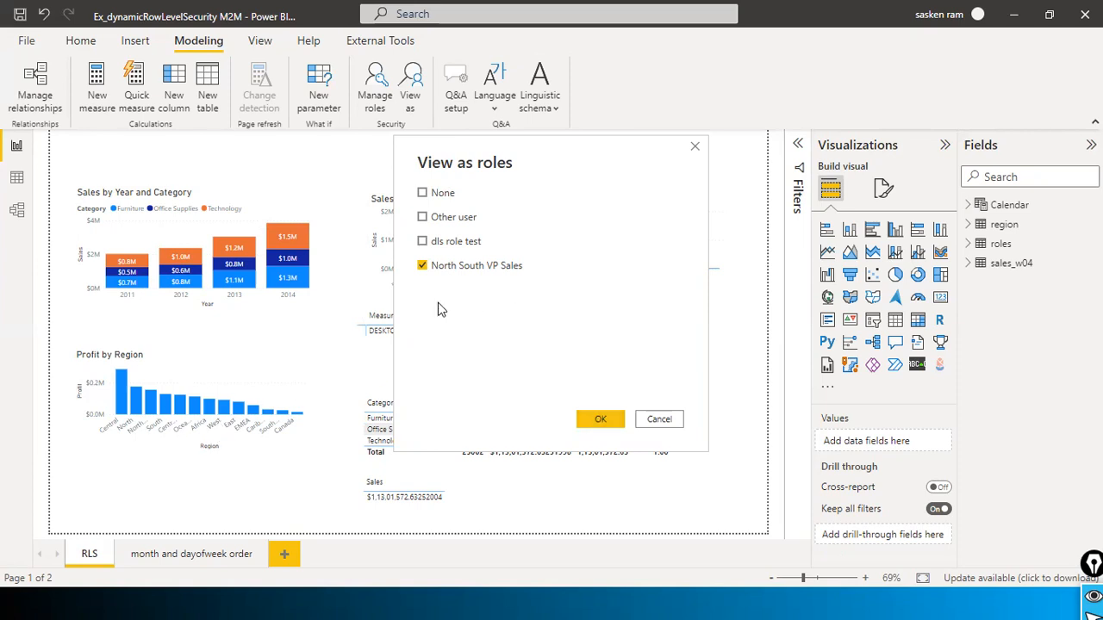
click(645, 424)
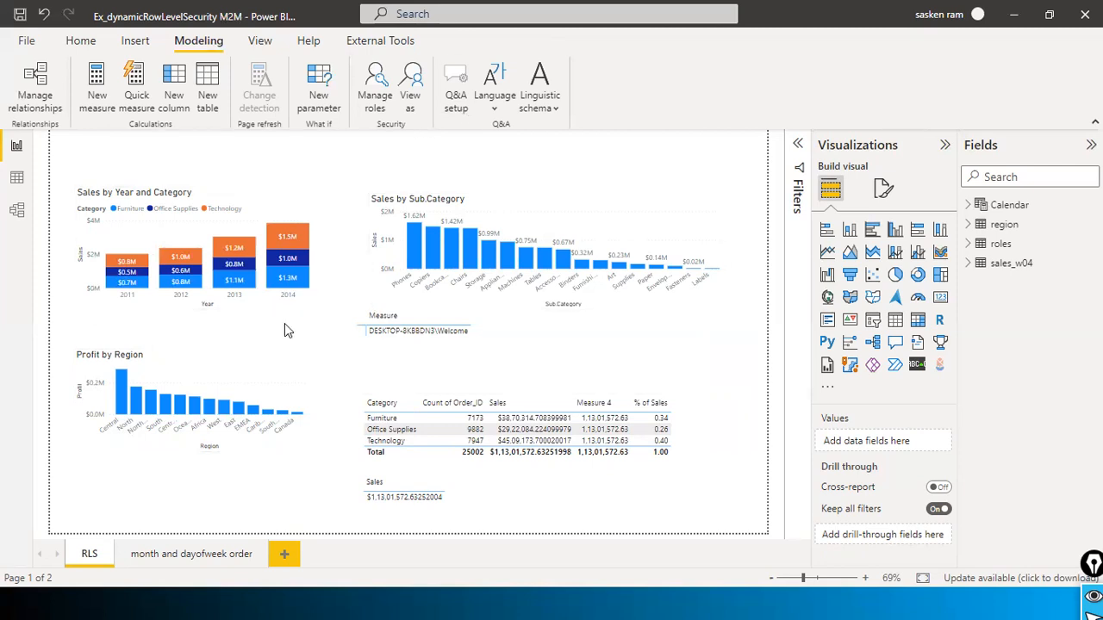
click(410, 104)
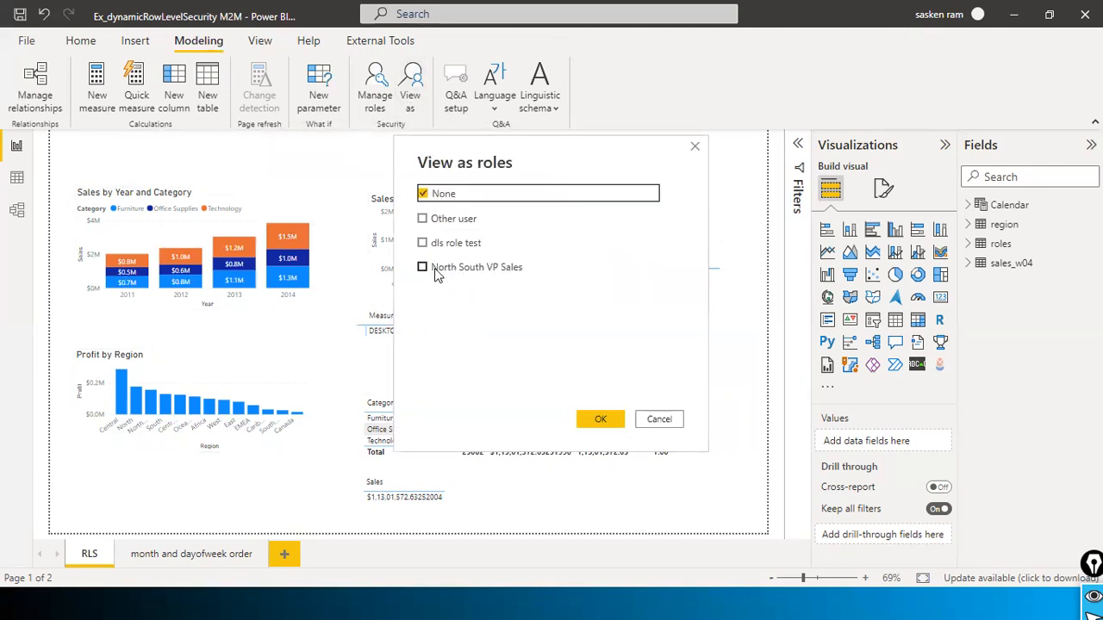
click(422, 267)
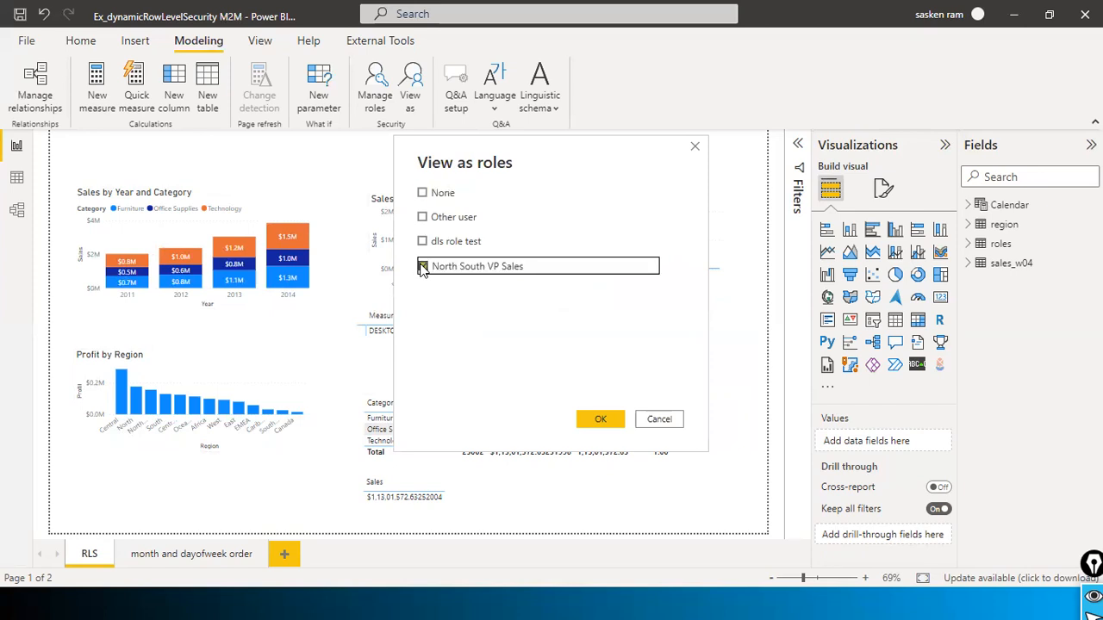
click(601, 420)
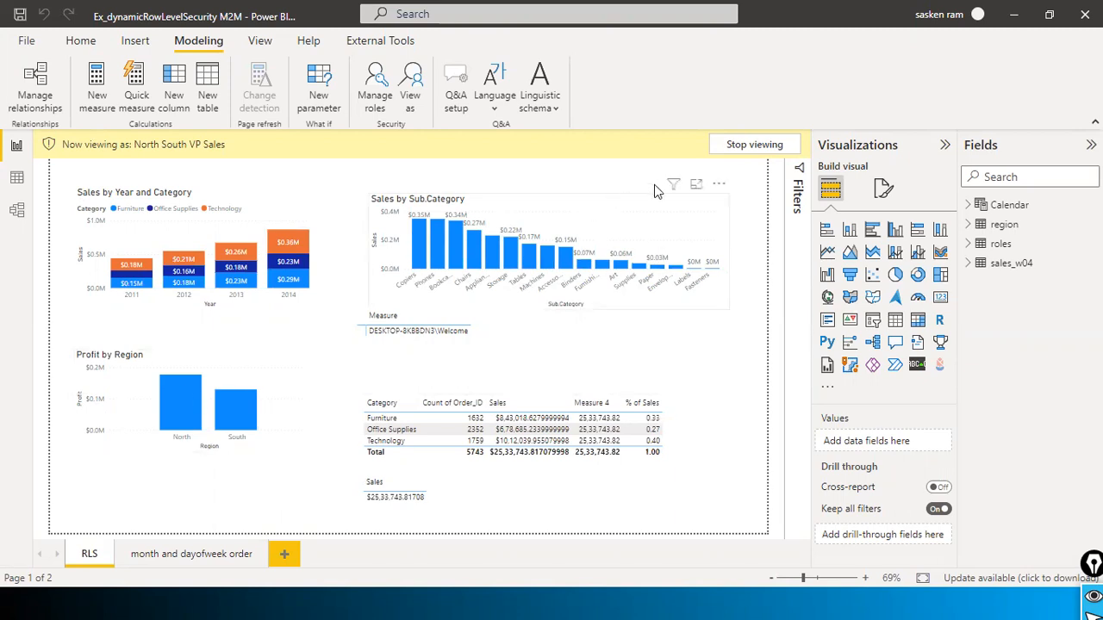
click(755, 145)
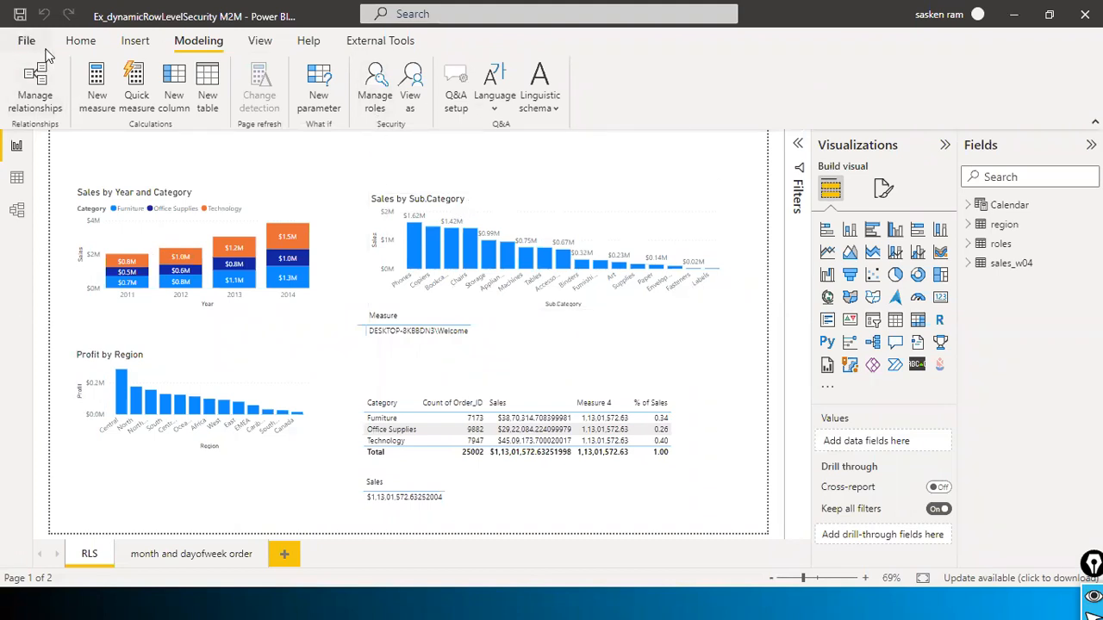
Step: Save the report changes and publish, bringing up the workspace list including Dev2_Sandbox and dev4_sandbox
click(76, 41)
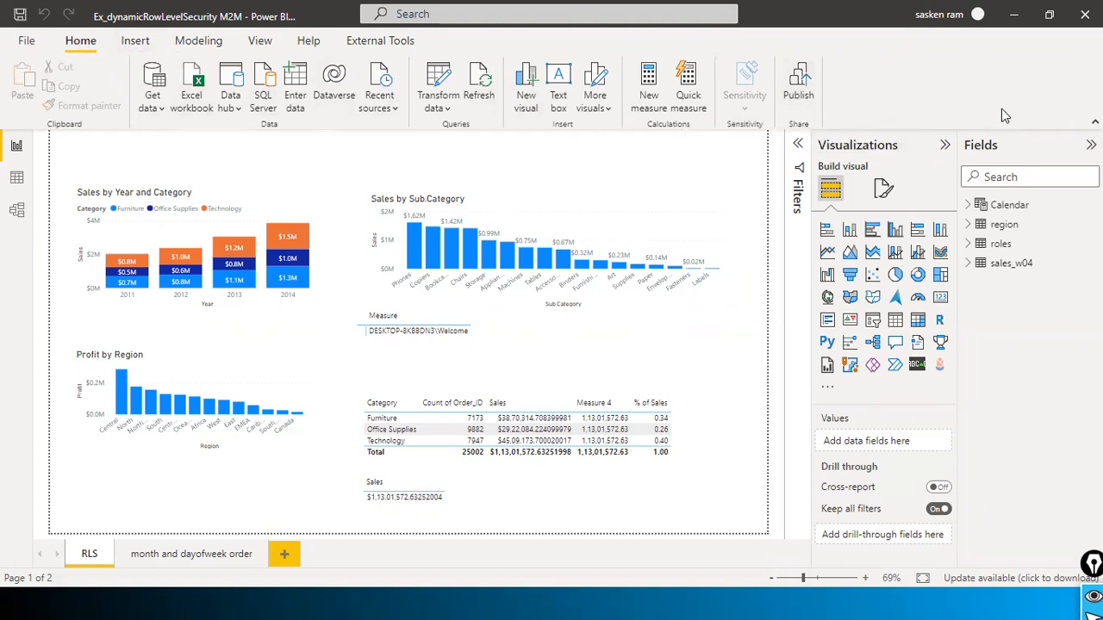
click(799, 86)
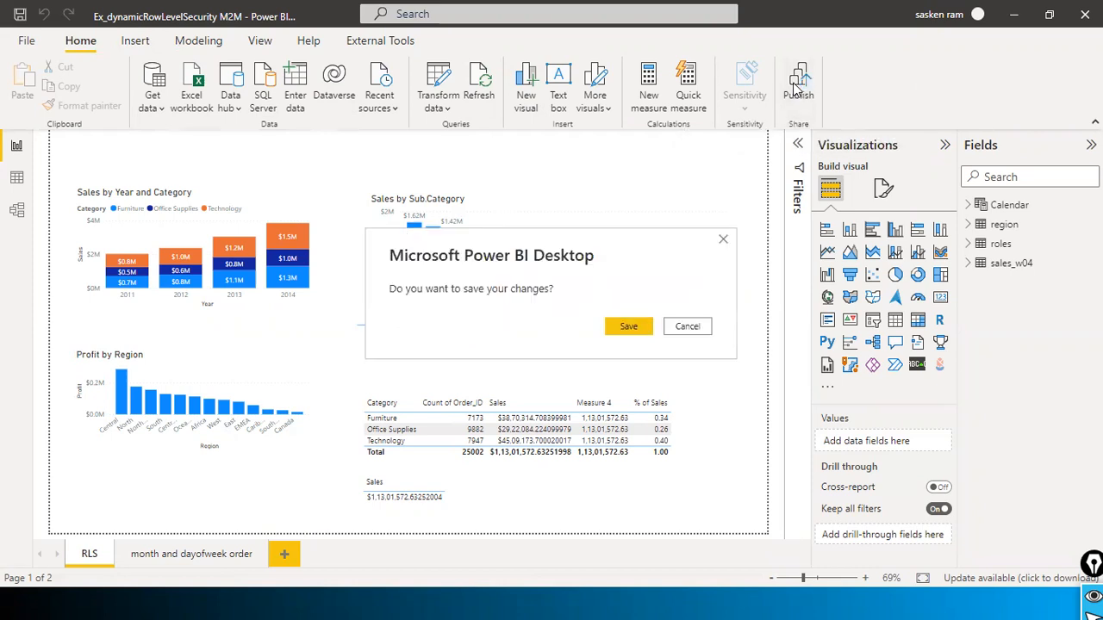
click(630, 327)
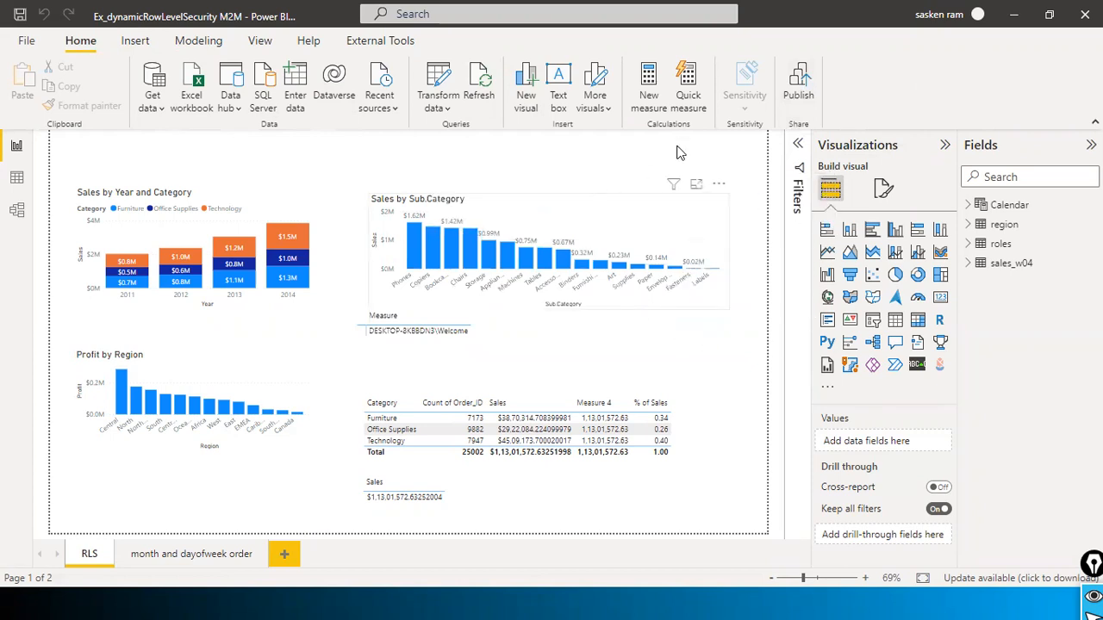
click(798, 91)
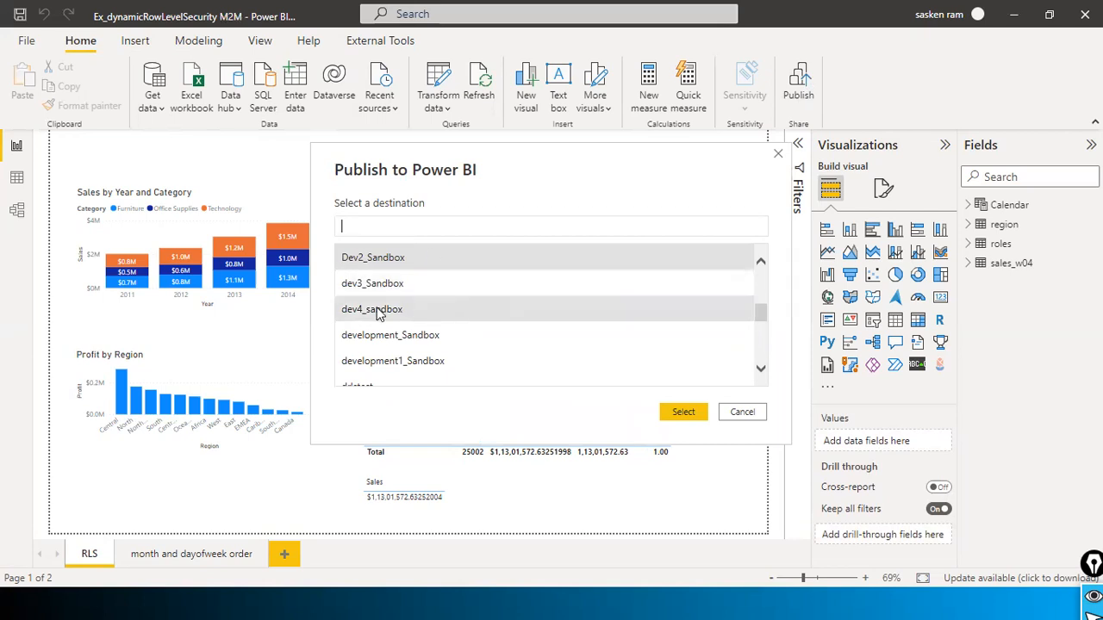
Step: Publish the Ex_dynamicRowLevelSecurity M2M report to dev4_sandbox and move over to the browser
click(376, 314)
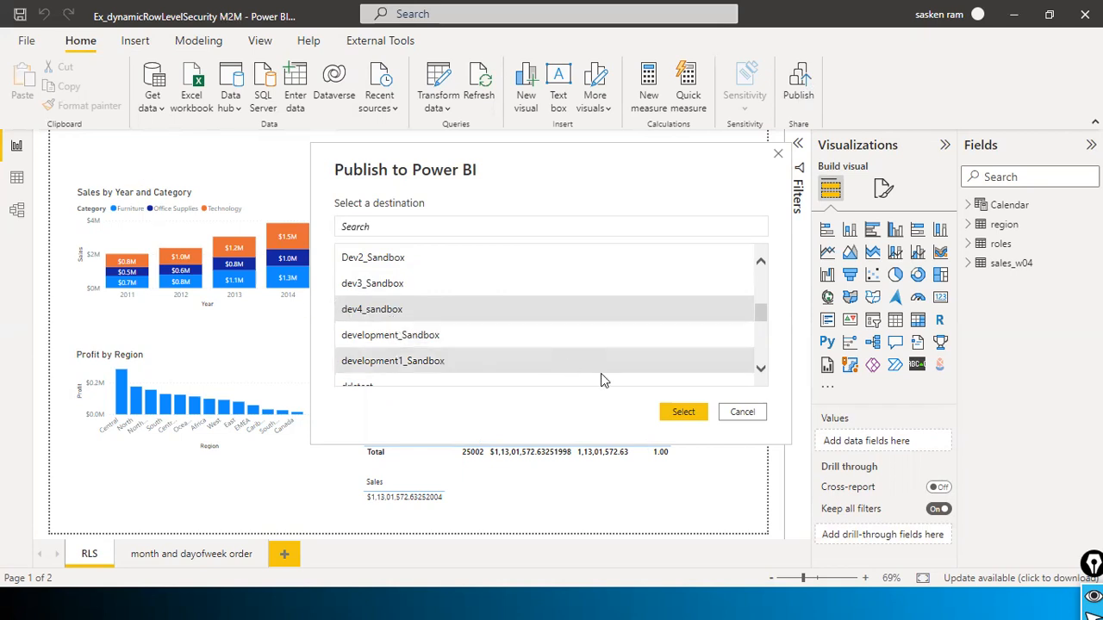
click(682, 415)
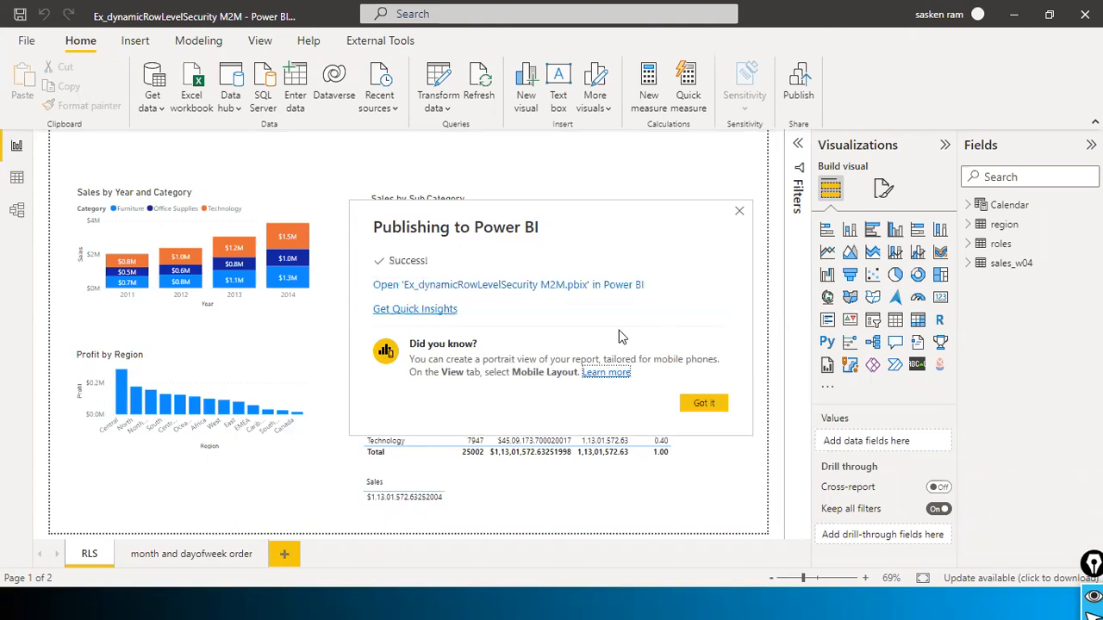
click(716, 412)
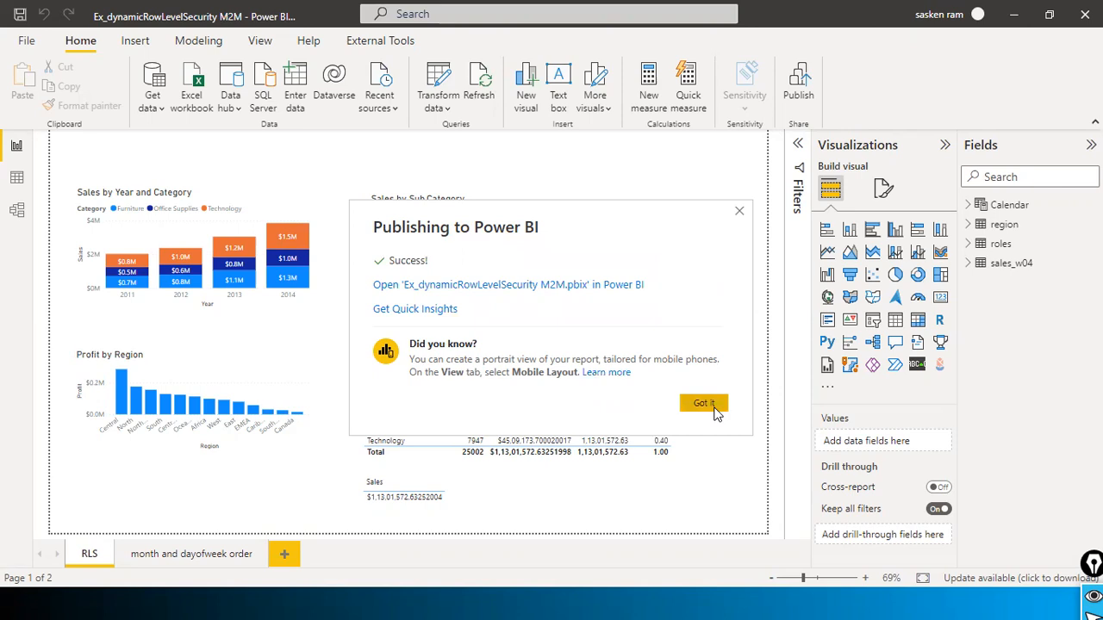
key(alt+Tab)
key(alt+Tab)
key(alt+Tab)
key(alt+Tab)
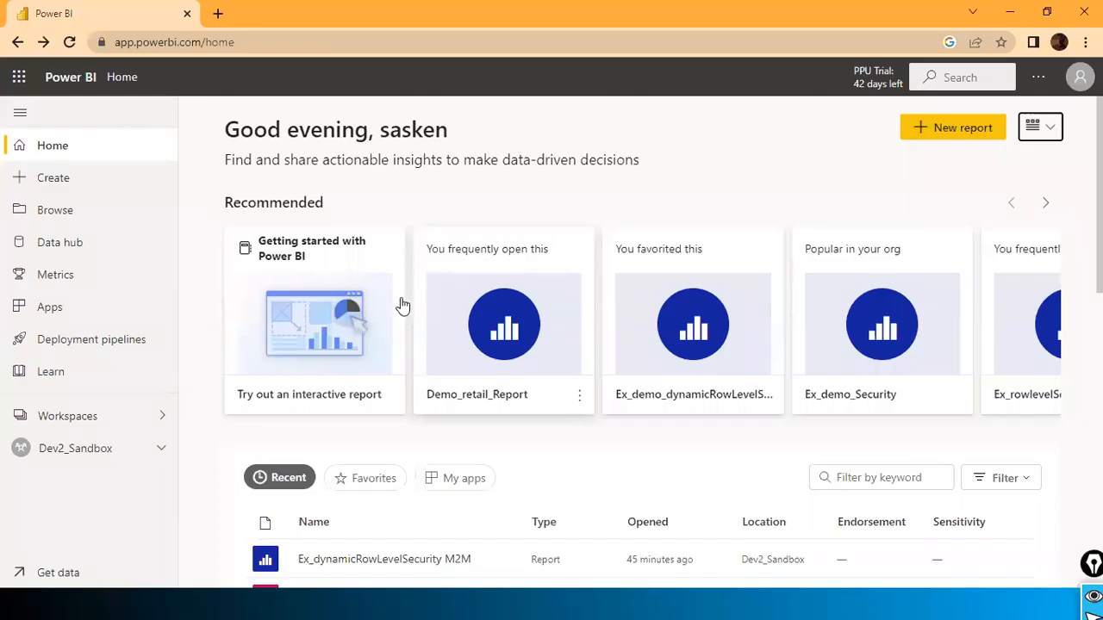
Step: Open the dev4_sandbox workspace from the Workspaces list, comparing it with the report in Power BI Desktop
click(69, 415)
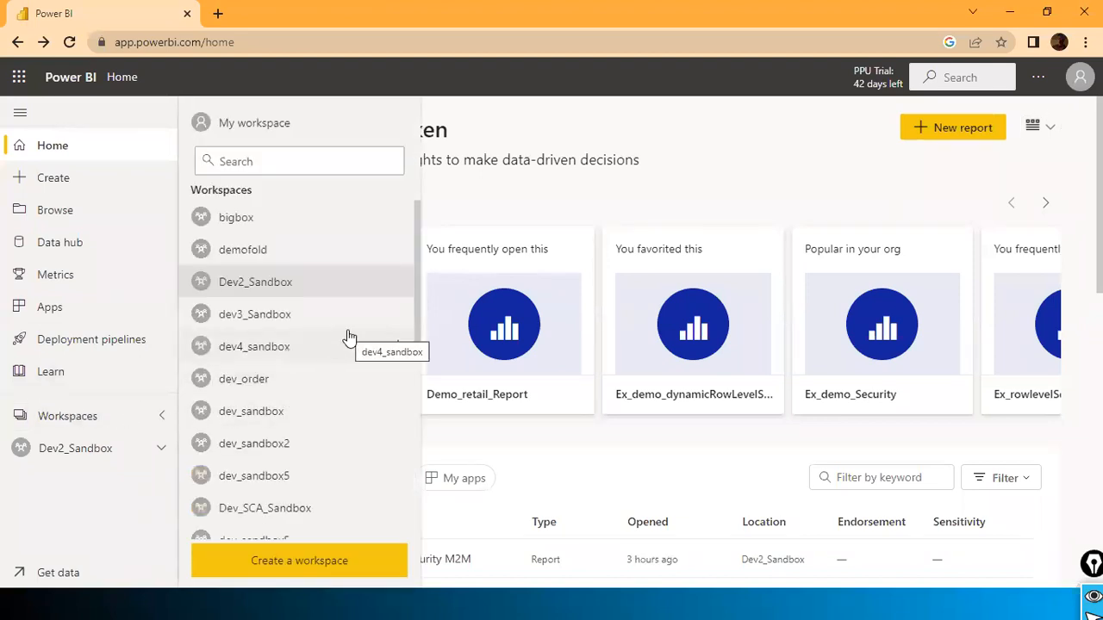
key(alt+Tab)
key(alt+Tab)
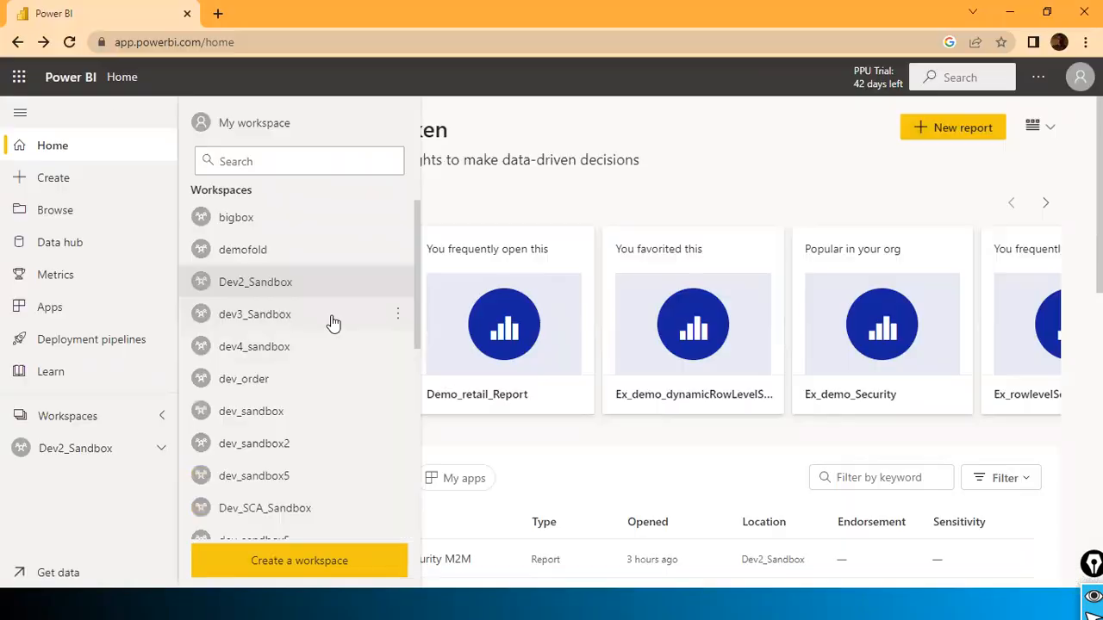
click(272, 347)
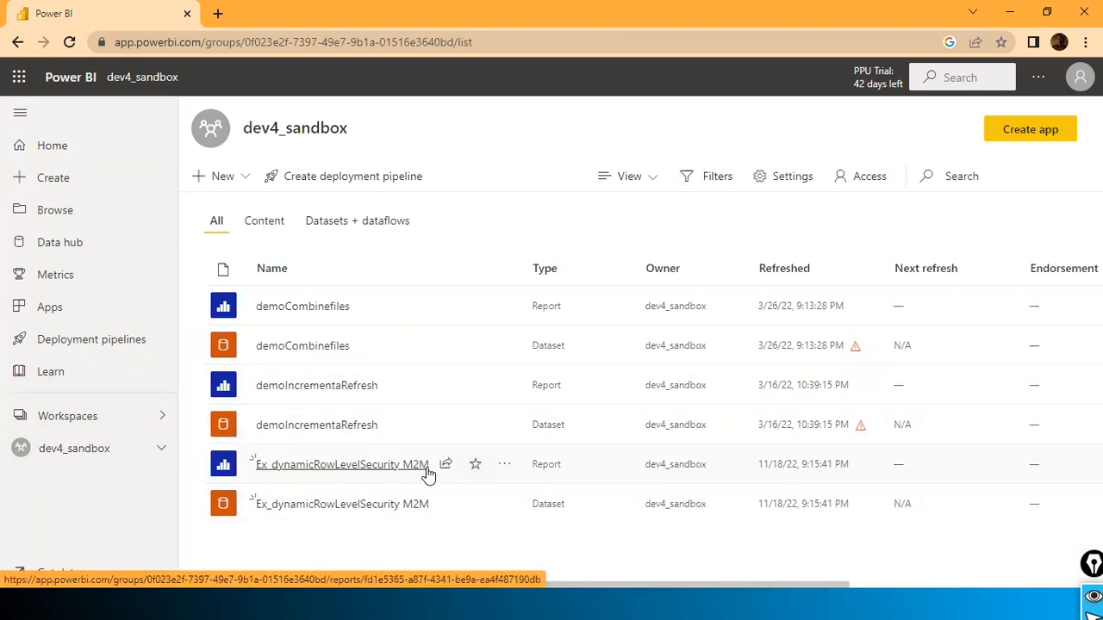
key(alt+Tab)
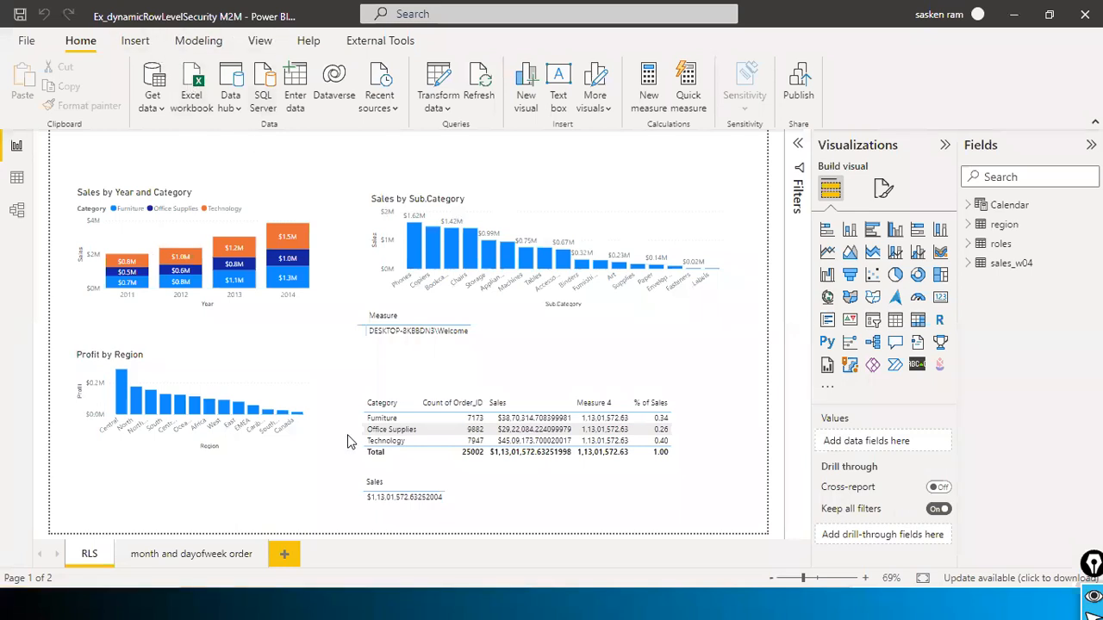
key(alt+Tab)
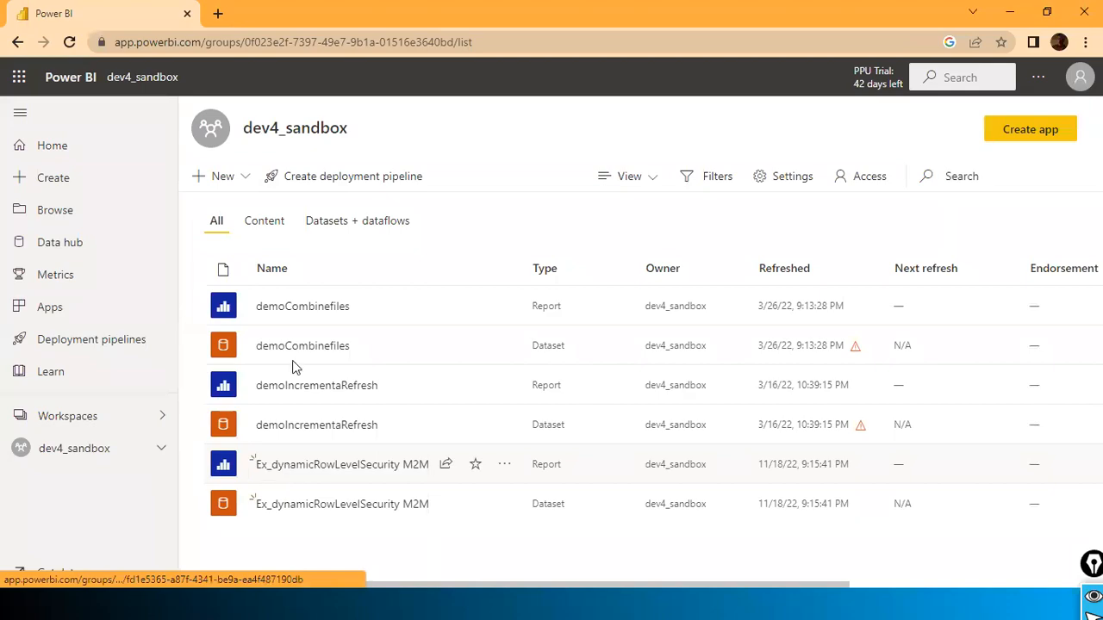
key(alt+Tab)
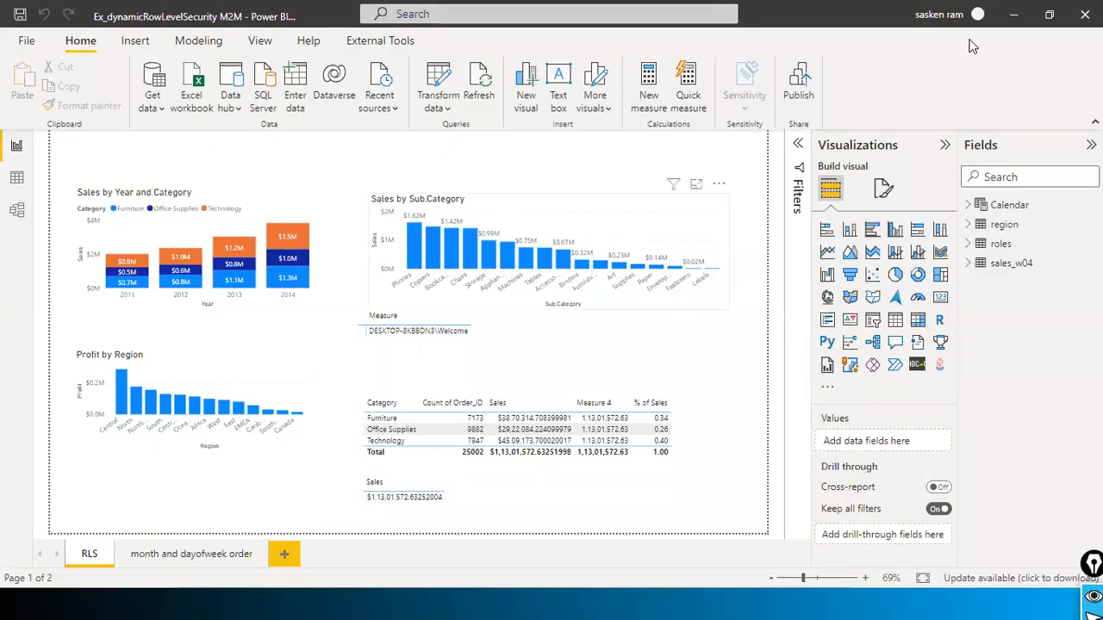
key(alt+Tab)
key(alt+Tab)
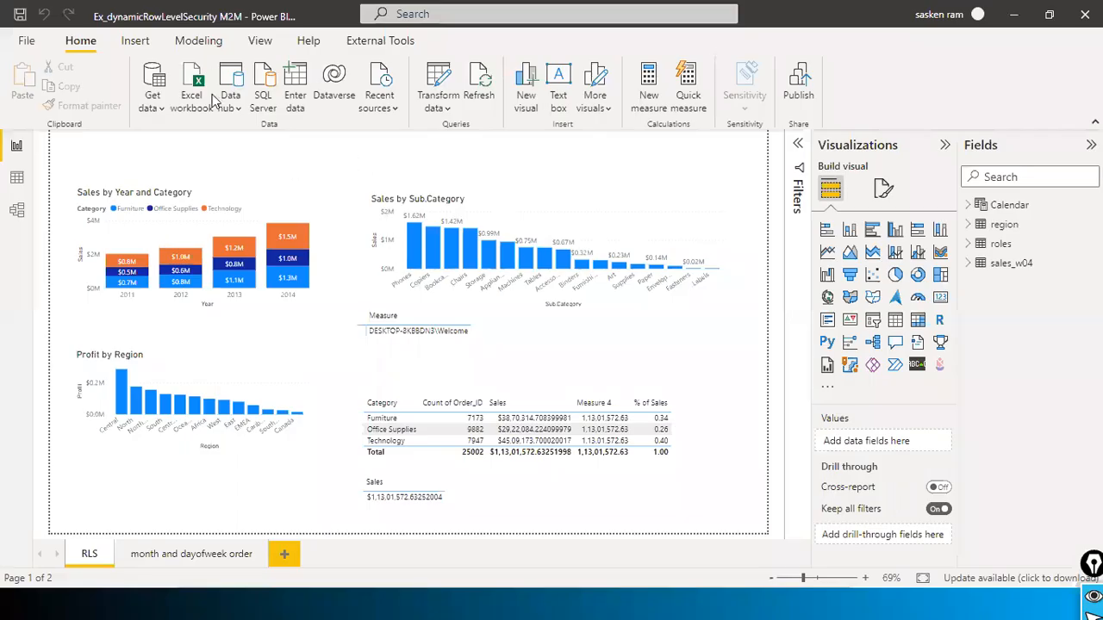
key(alt+Tab)
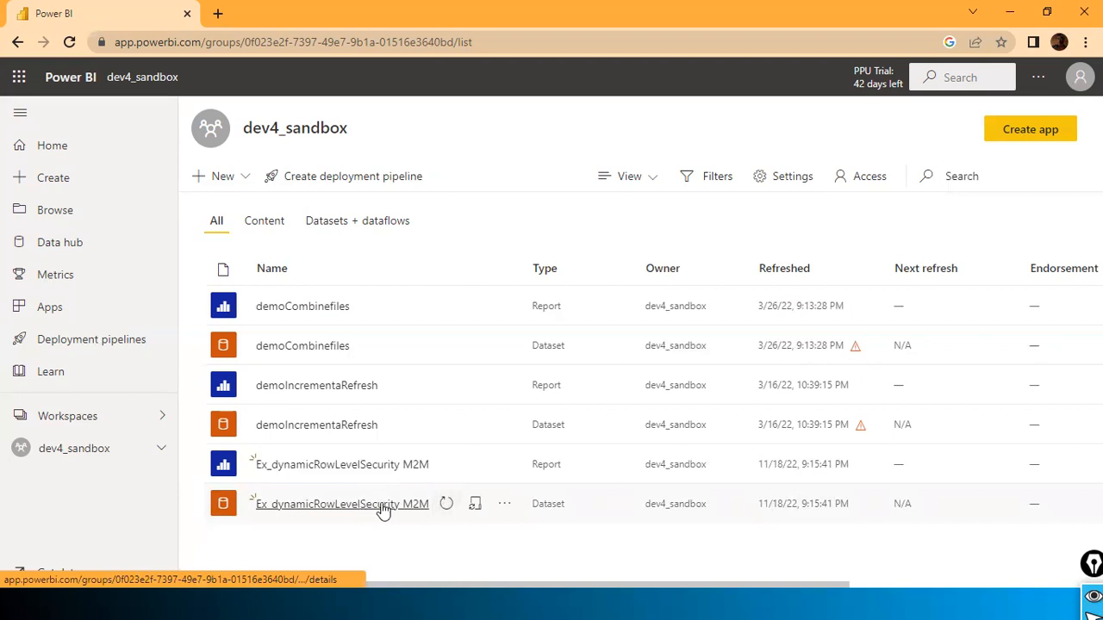
Step: From the M2M dataset's Security settings, test the report as the North South VP Sales role
click(505, 507)
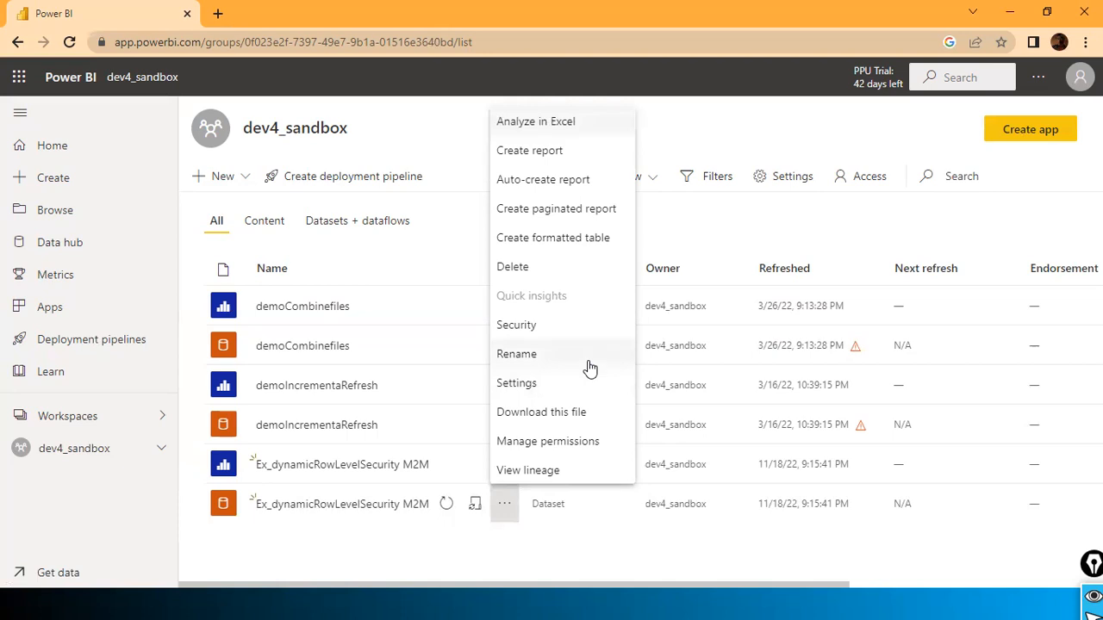
click(562, 330)
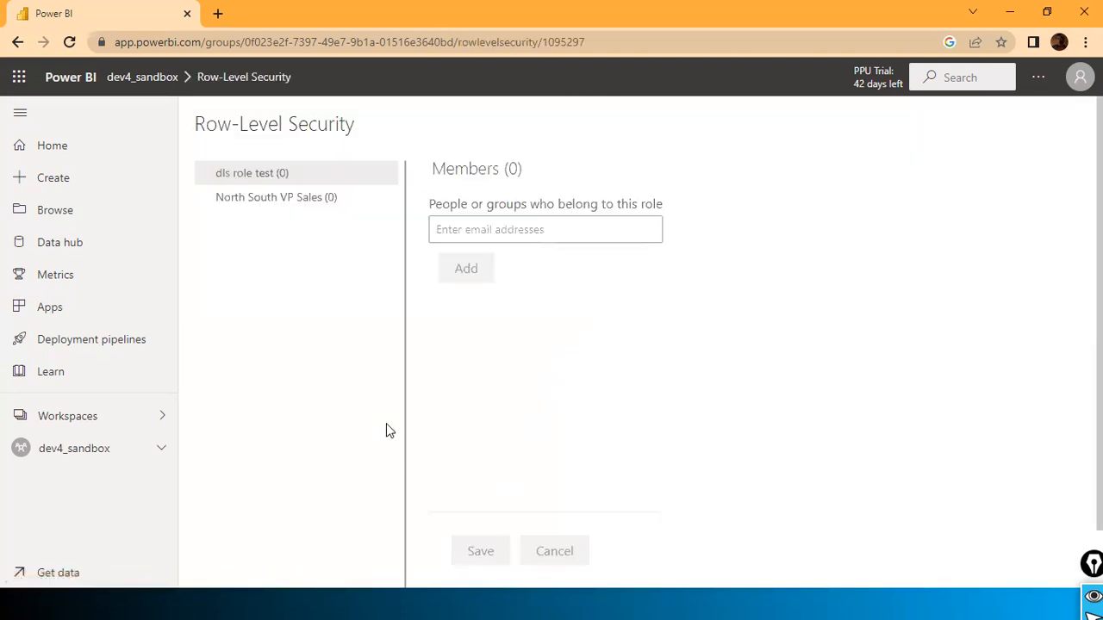
click(252, 205)
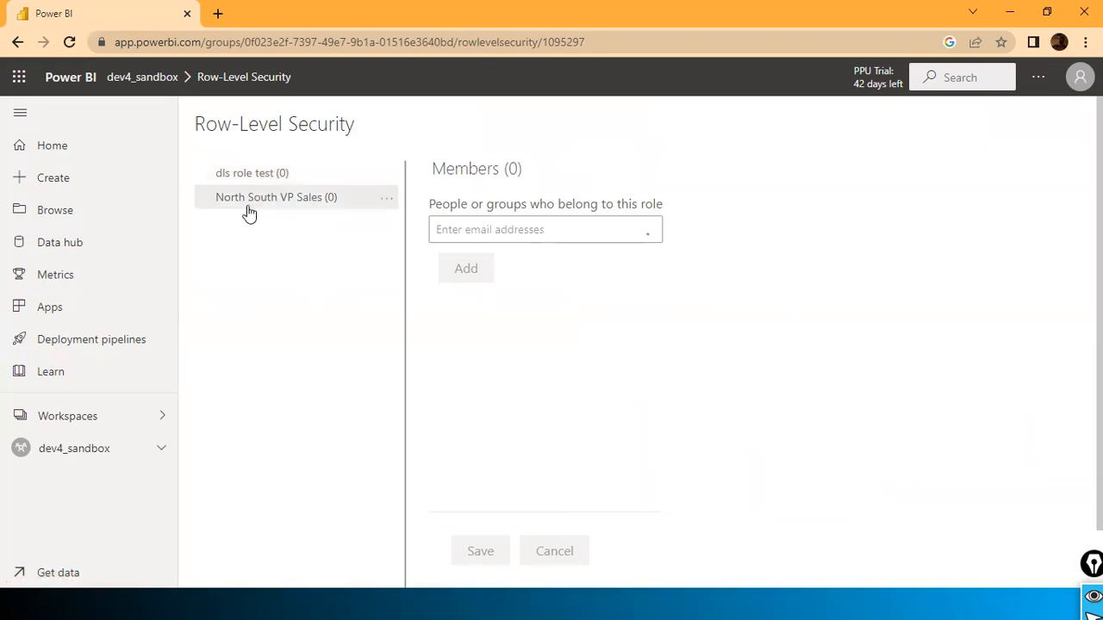
click(388, 204)
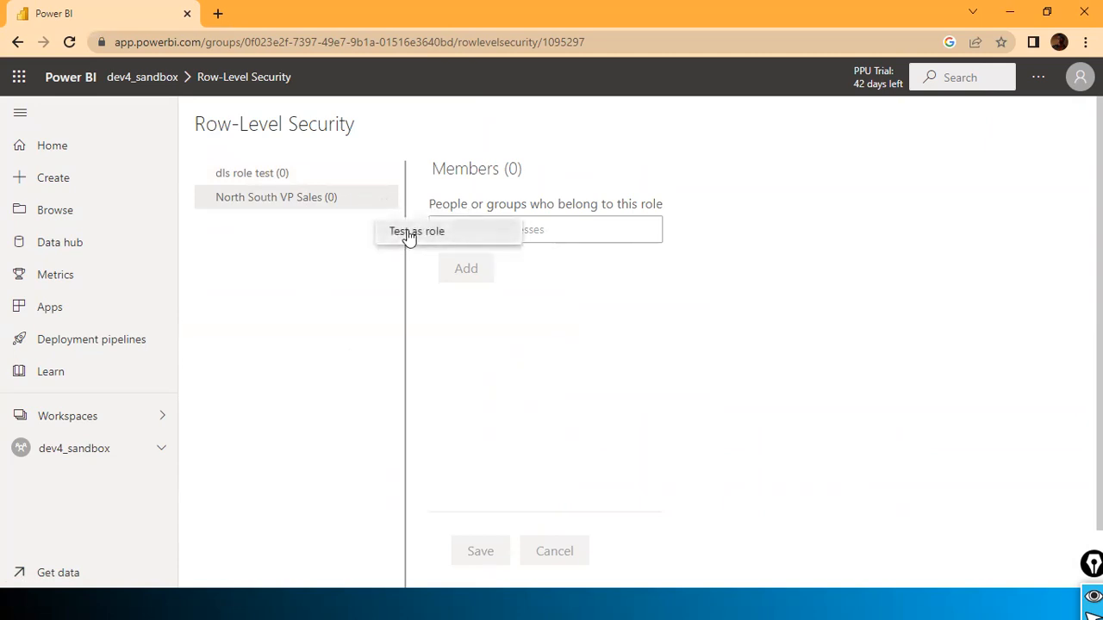
click(407, 236)
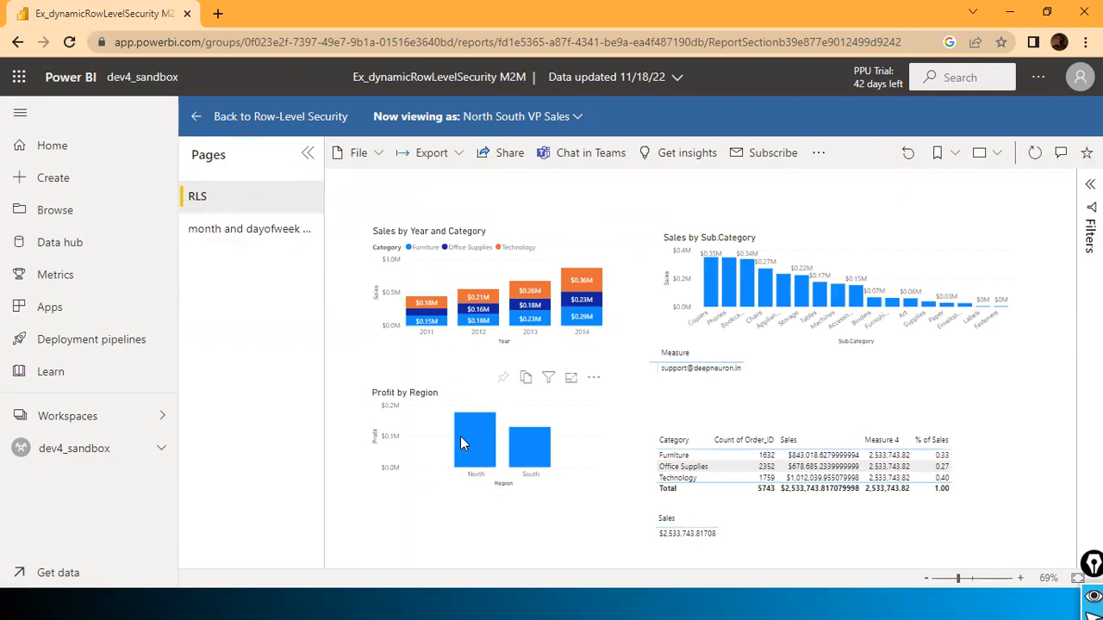
Step: After inspecting the role view, return to Power BI Desktop and open Manage roles from Modeling
mouse_move(461, 443)
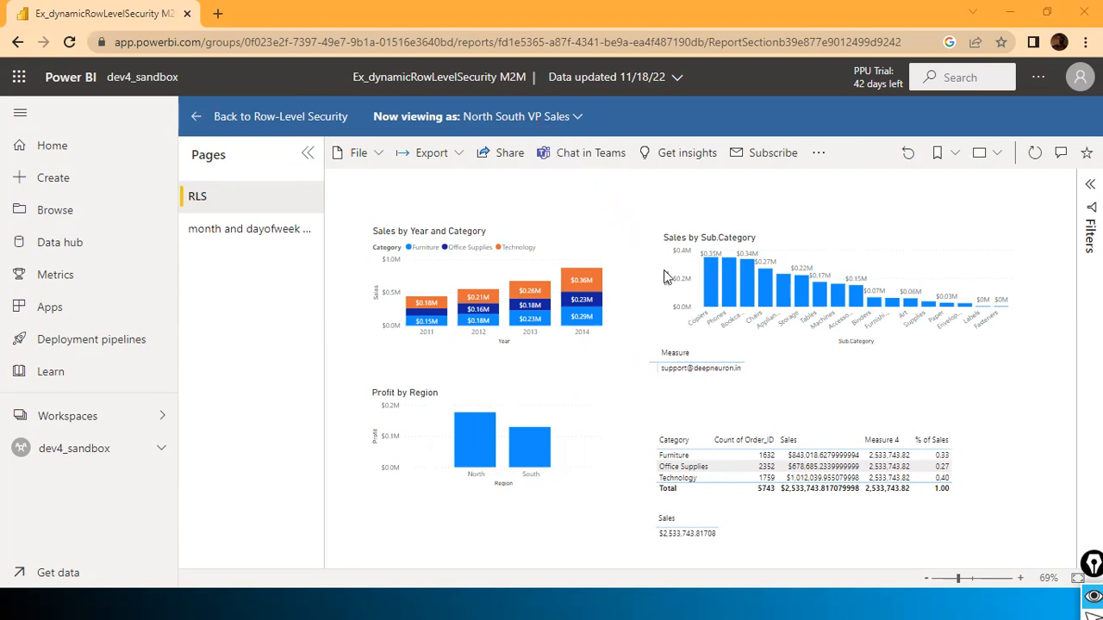
drag(664, 274, 671, 281)
key(alt+Tab)
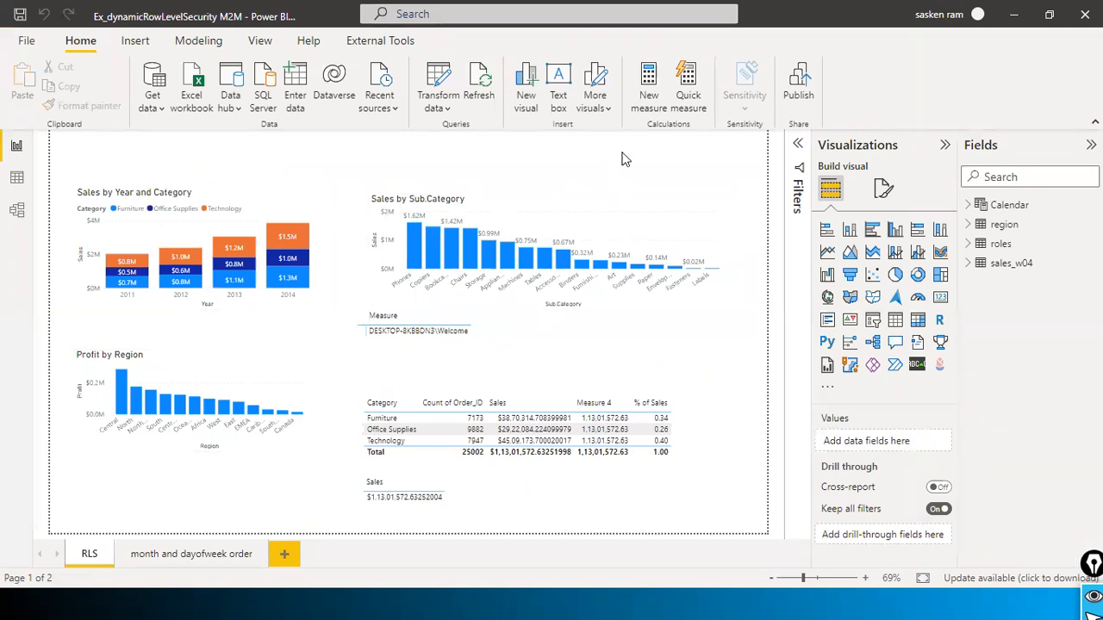
click(196, 44)
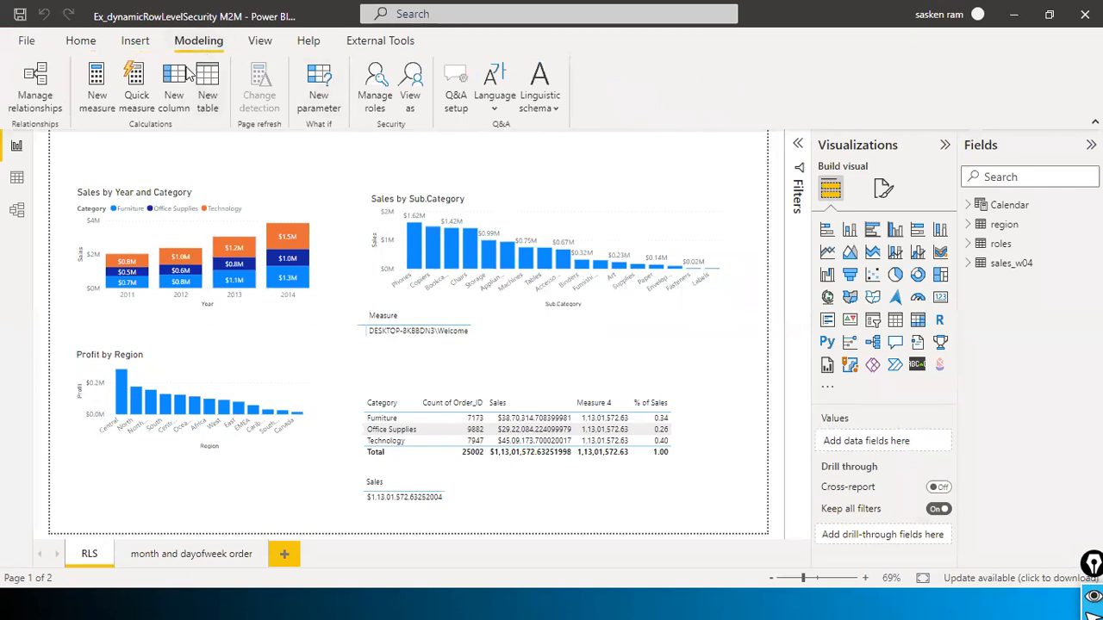
click(376, 107)
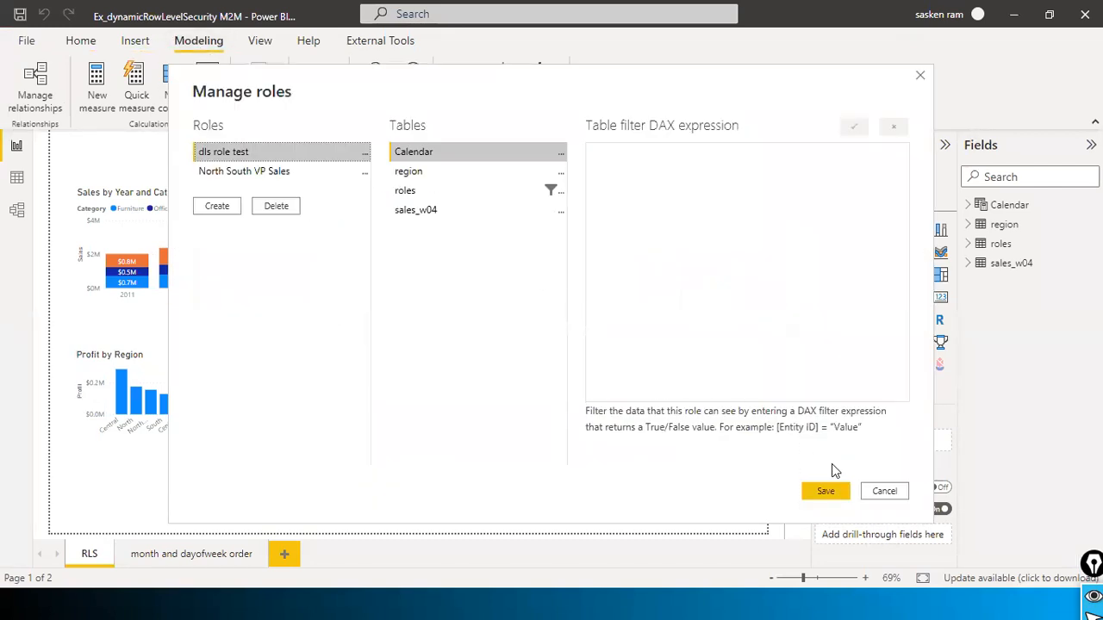
Step: Look over the dls role test and North South VP Sales roles without changes, then return to the browser
click(885, 493)
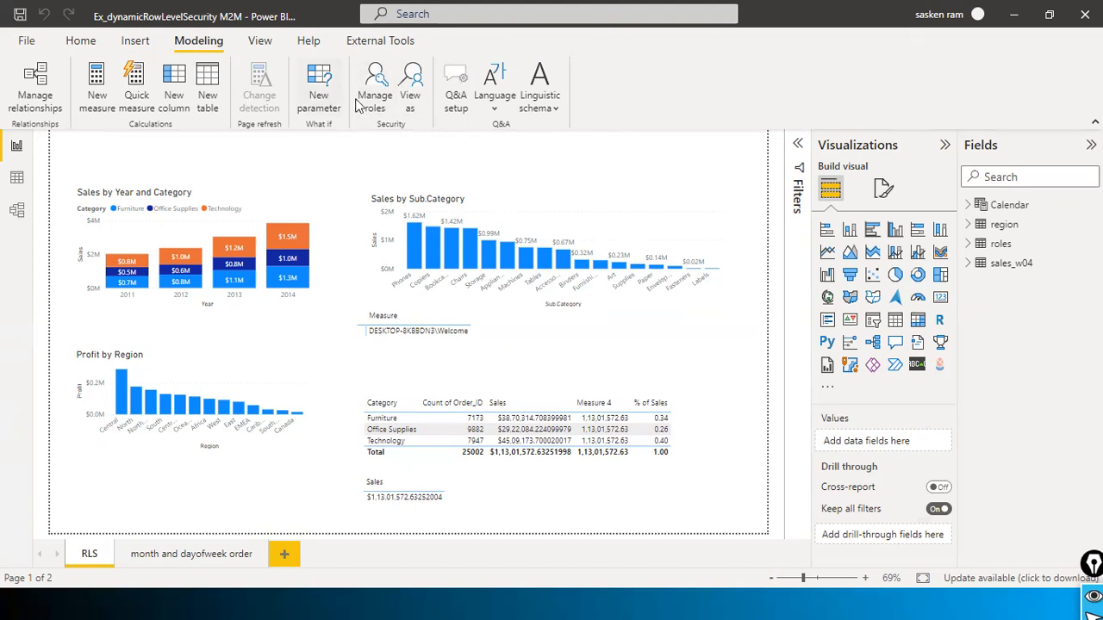
click(382, 111)
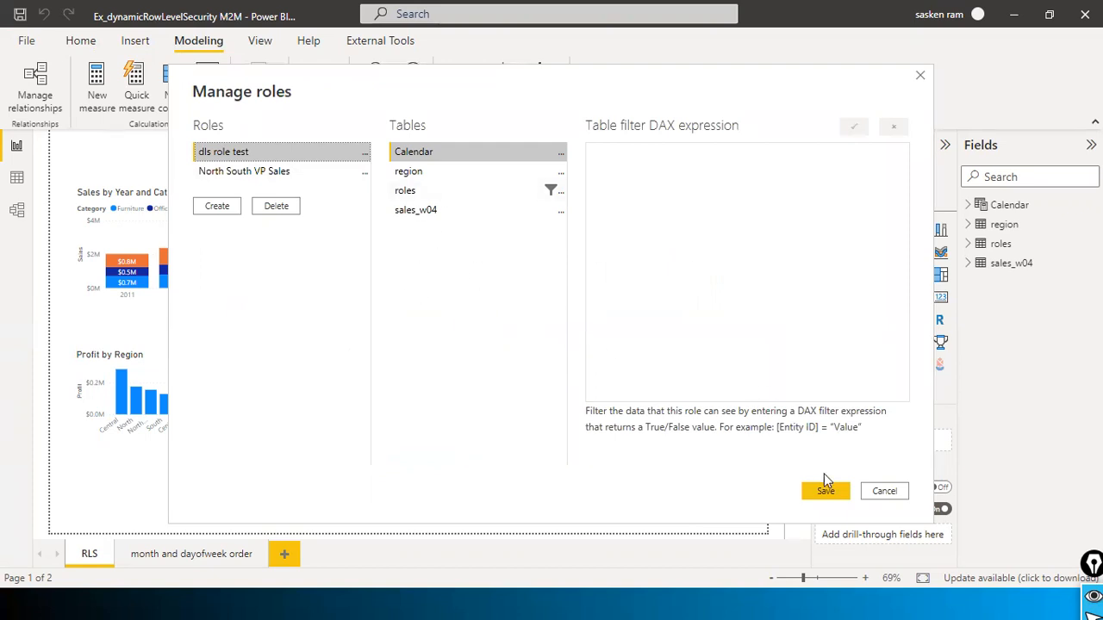
click(872, 492)
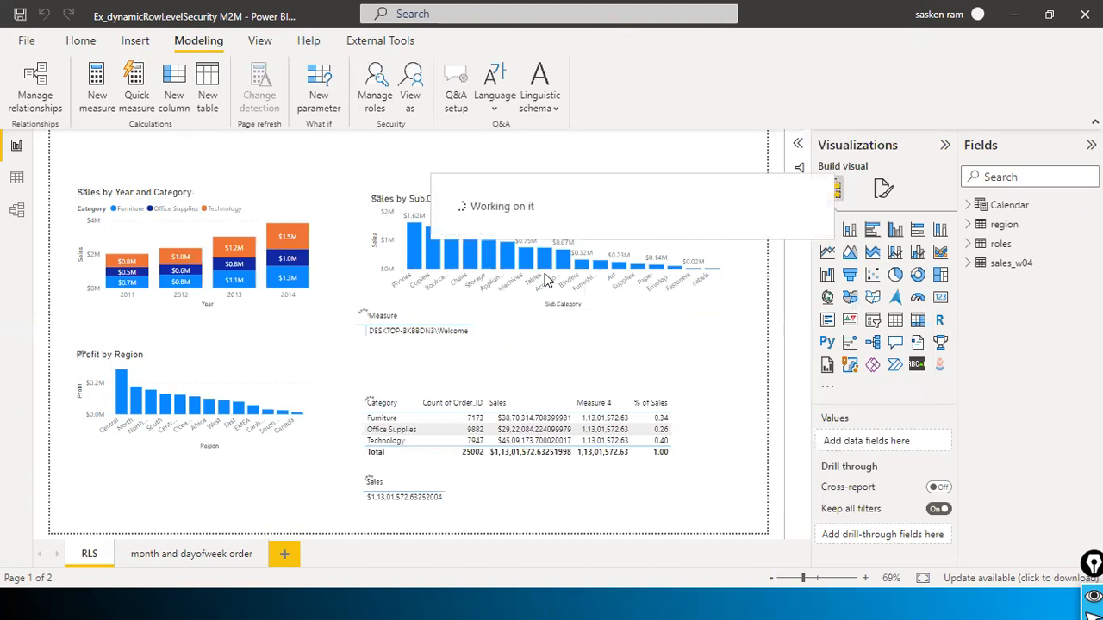
key(alt+Tab)
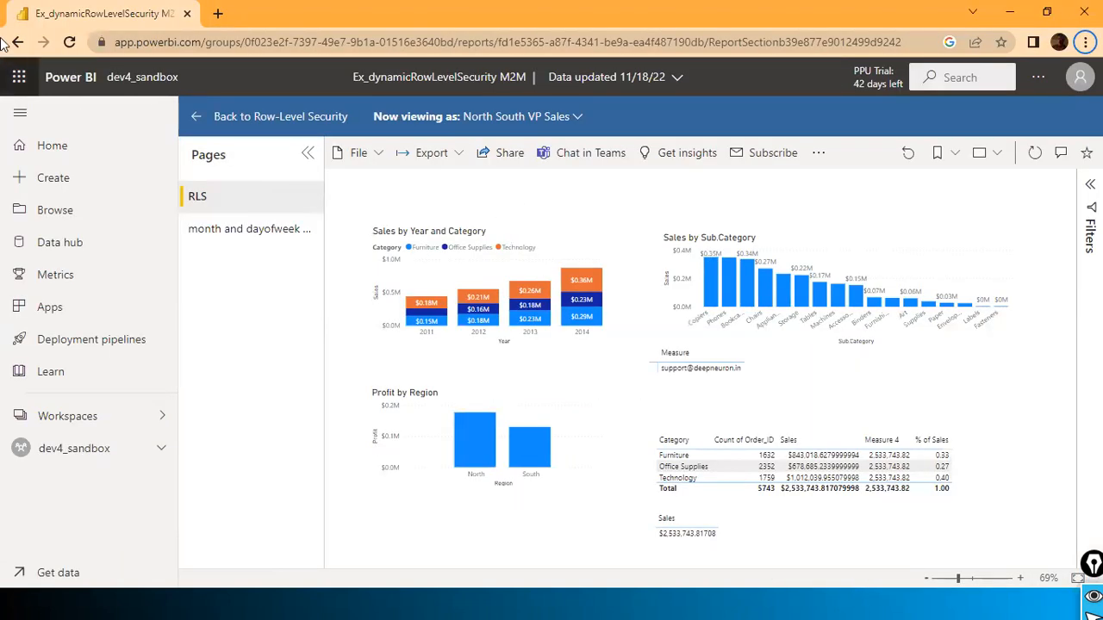
Step: Go back to the dev4_sandbox list and open the M2M dataset's row-level security settings
click(17, 42)
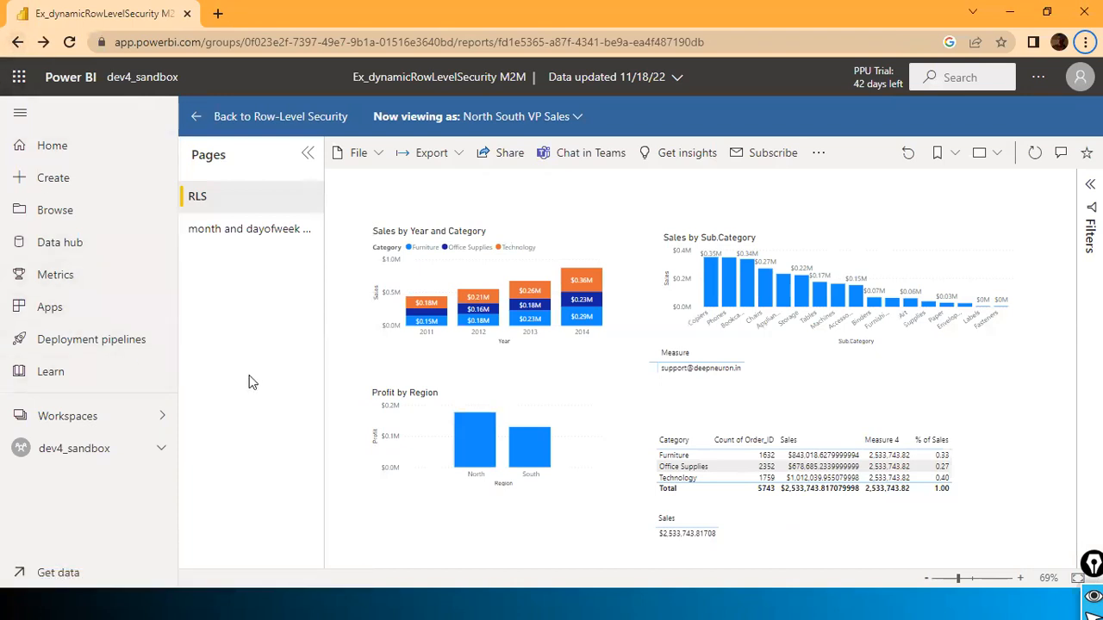
click(18, 42)
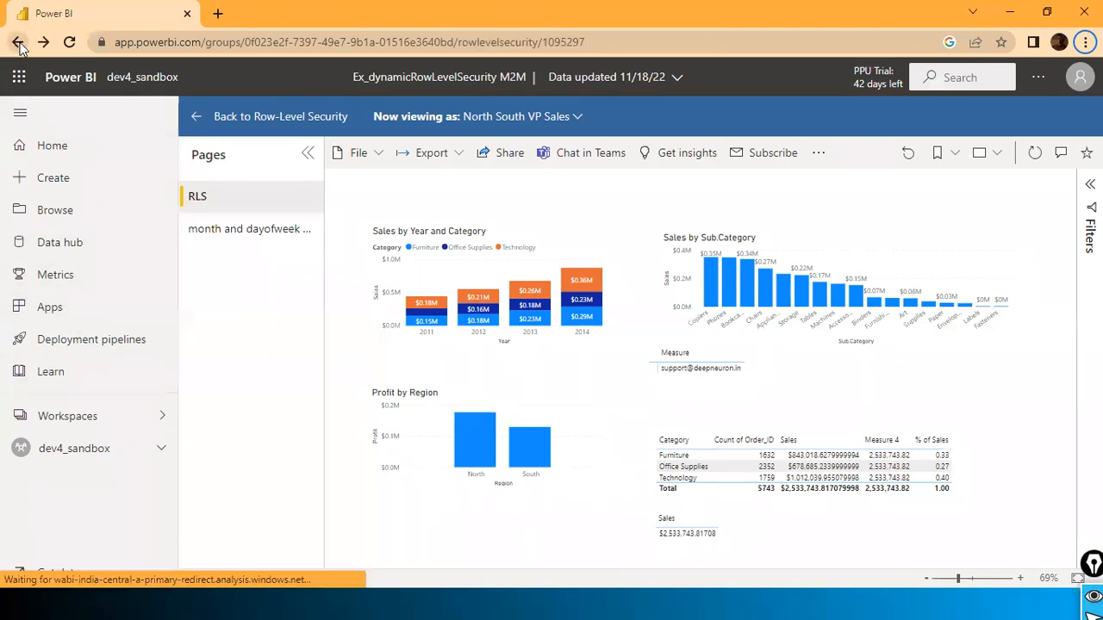
click(17, 42)
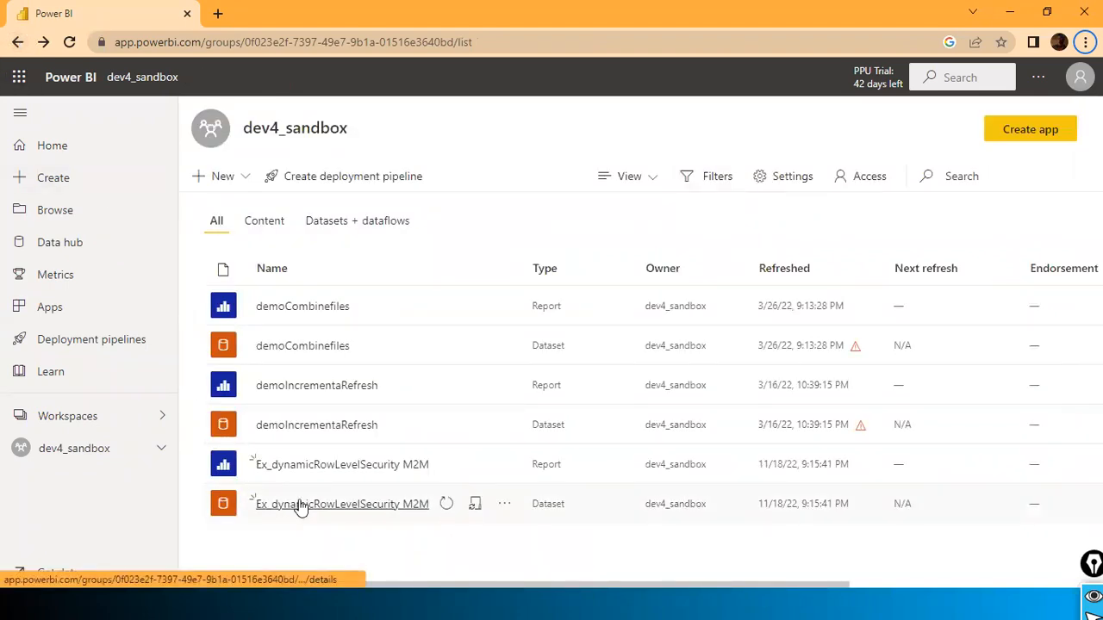
click(503, 510)
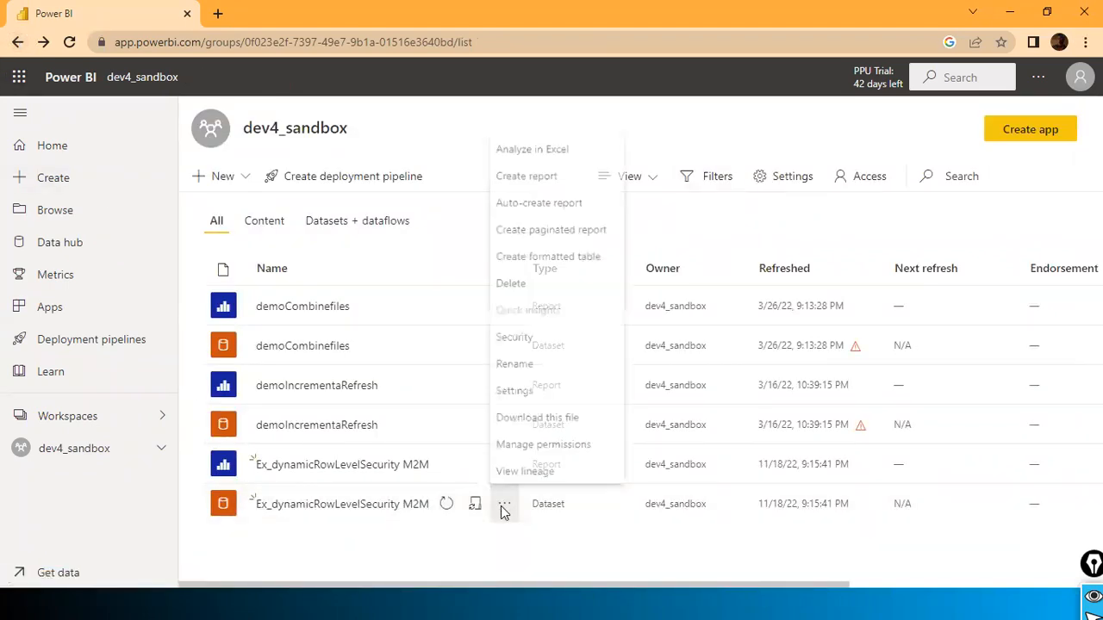
click(532, 335)
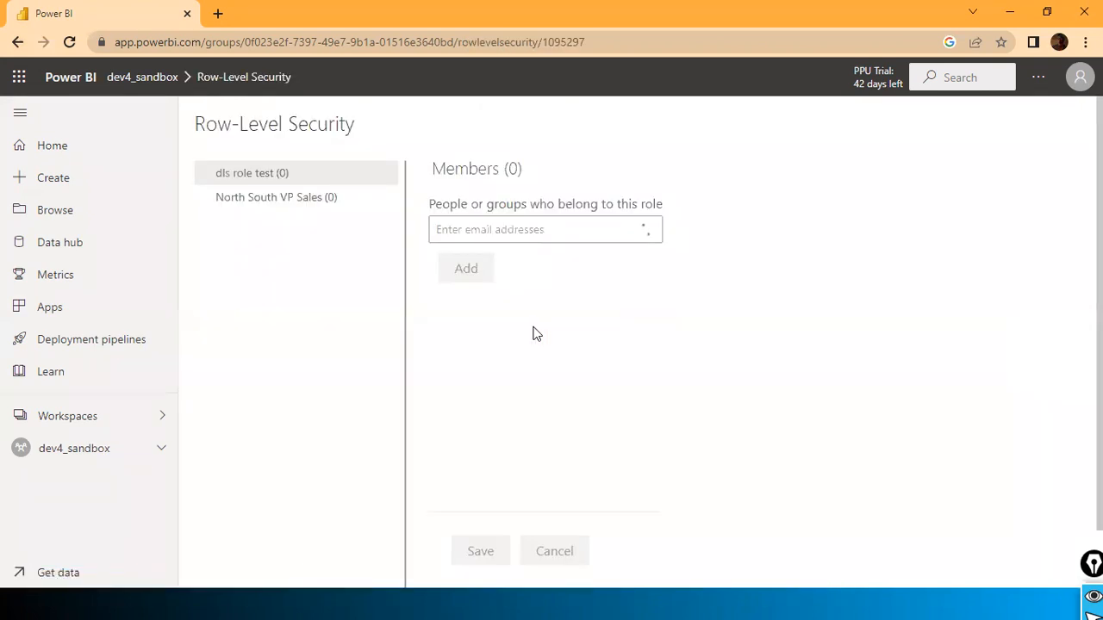
Step: Add a user by e-mail address to the North South VP Sales role and save the membership
click(329, 204)
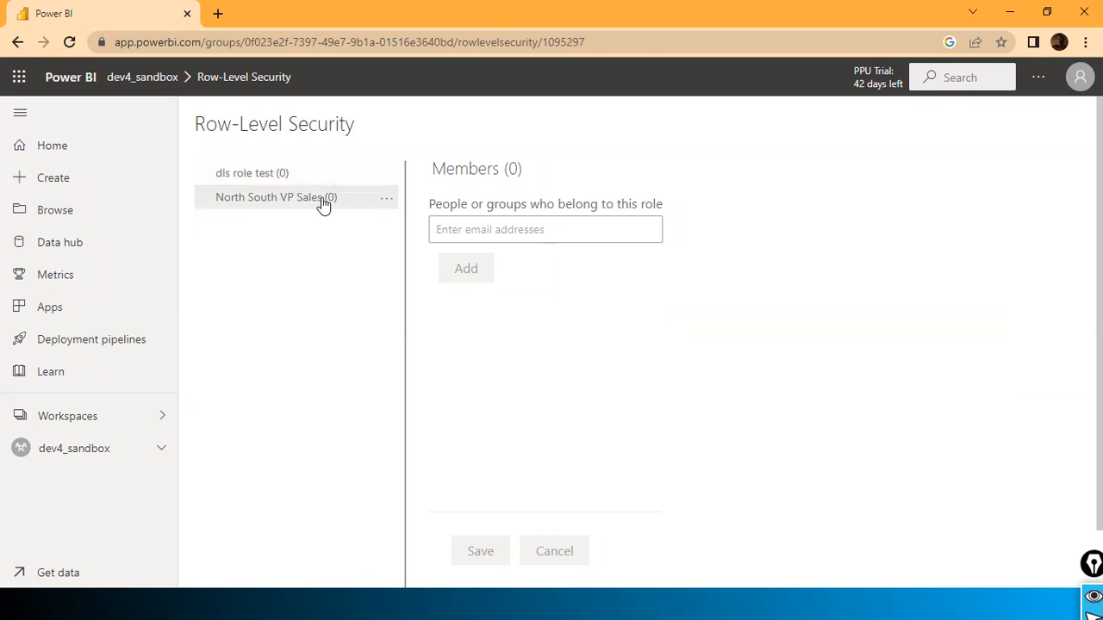
click(513, 237)
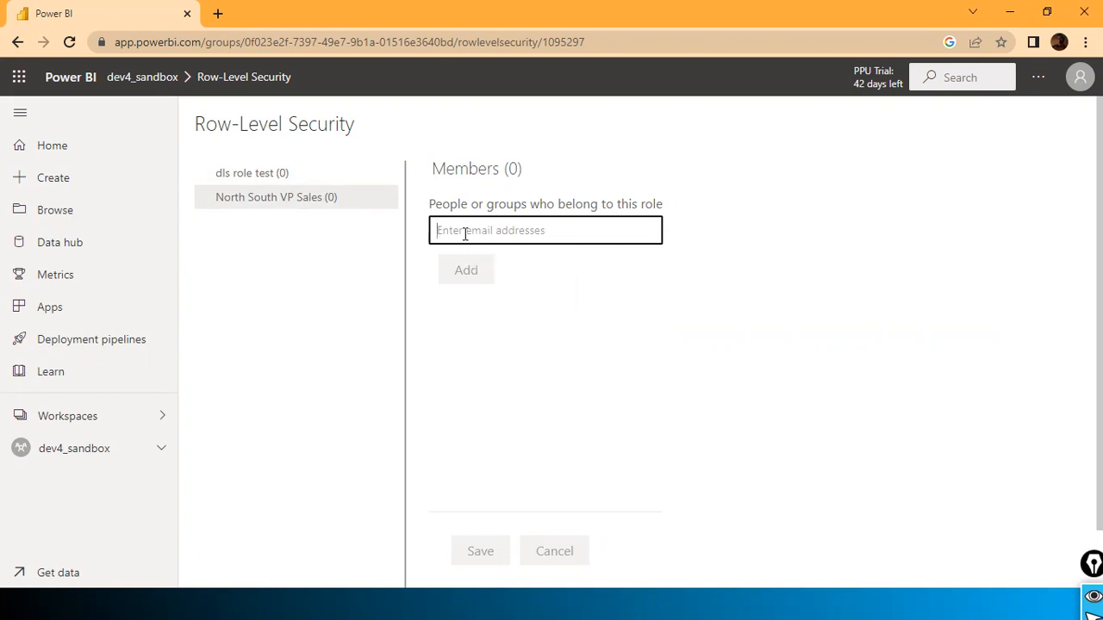
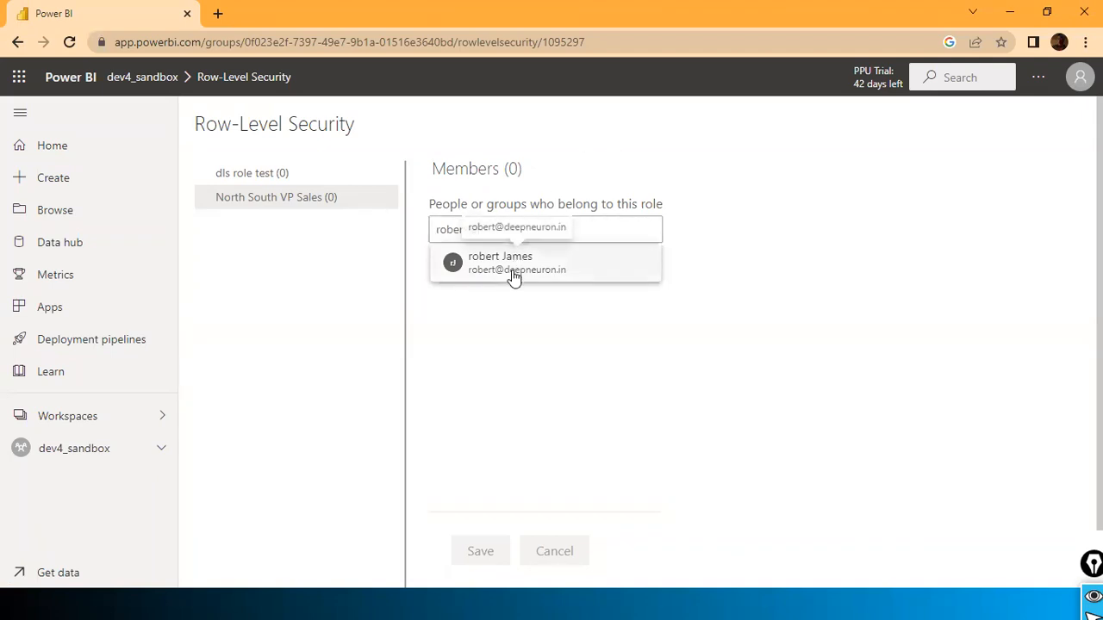
click(514, 273)
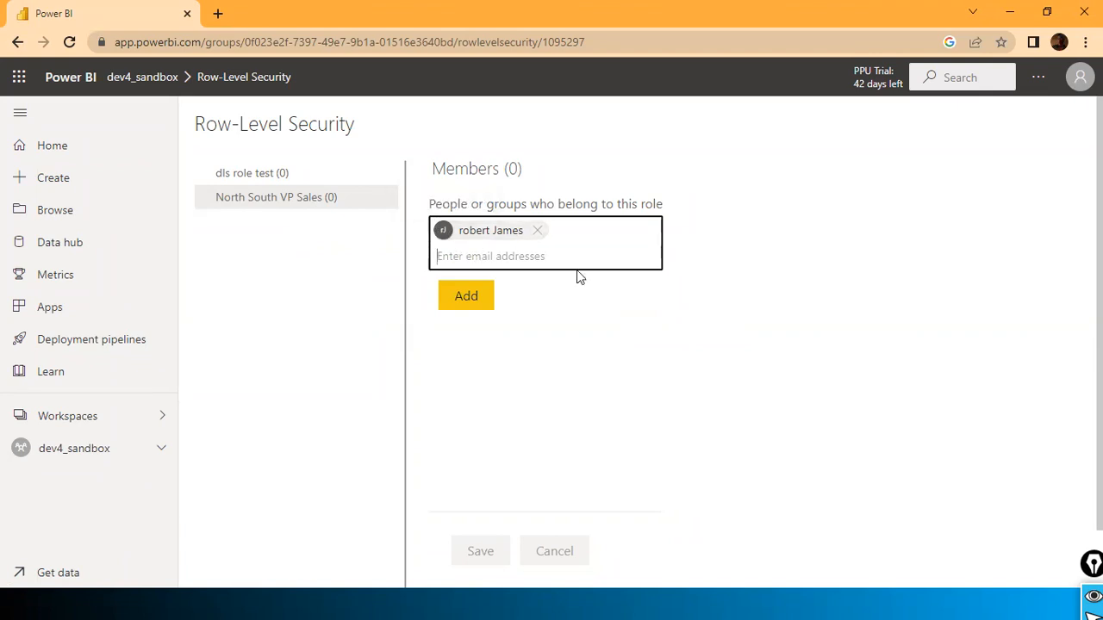
click(484, 298)
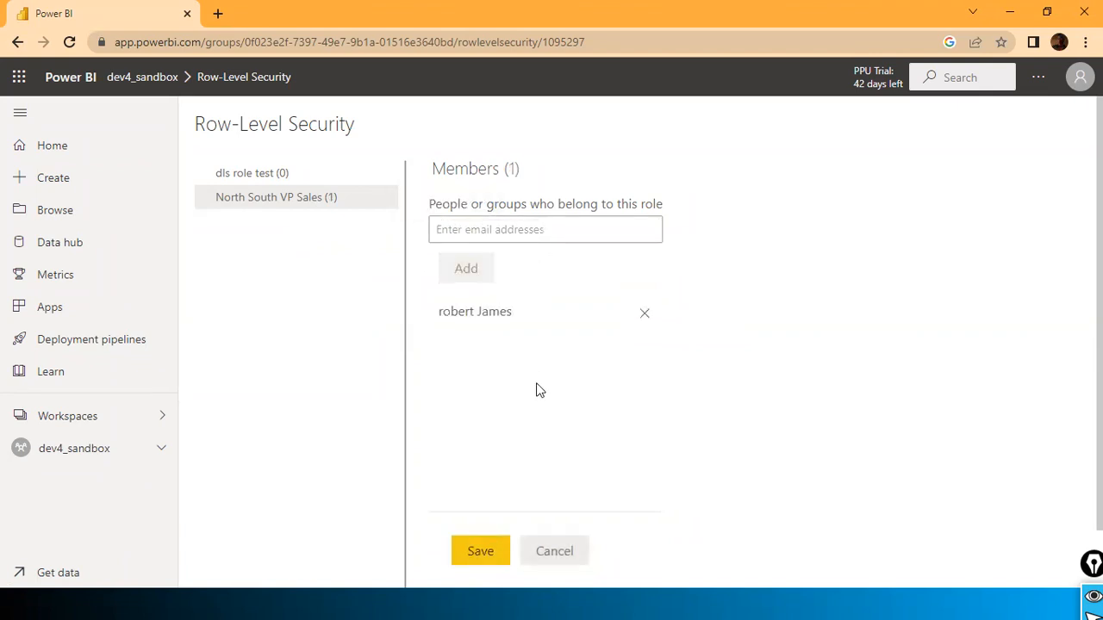
scroll(526, 431, down, 1)
click(488, 490)
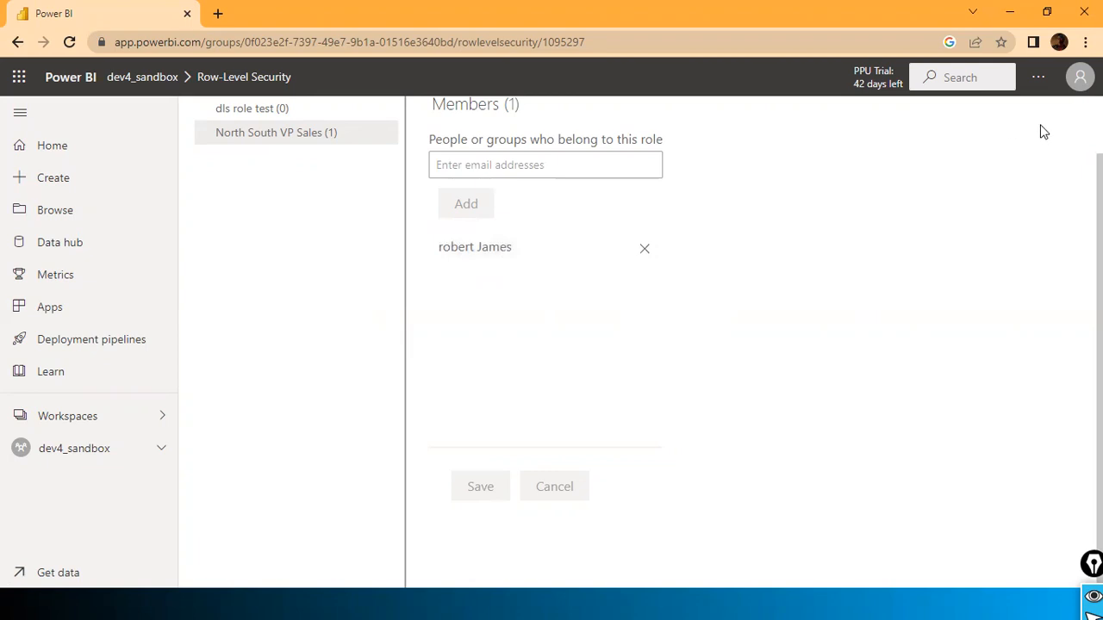
click(1079, 76)
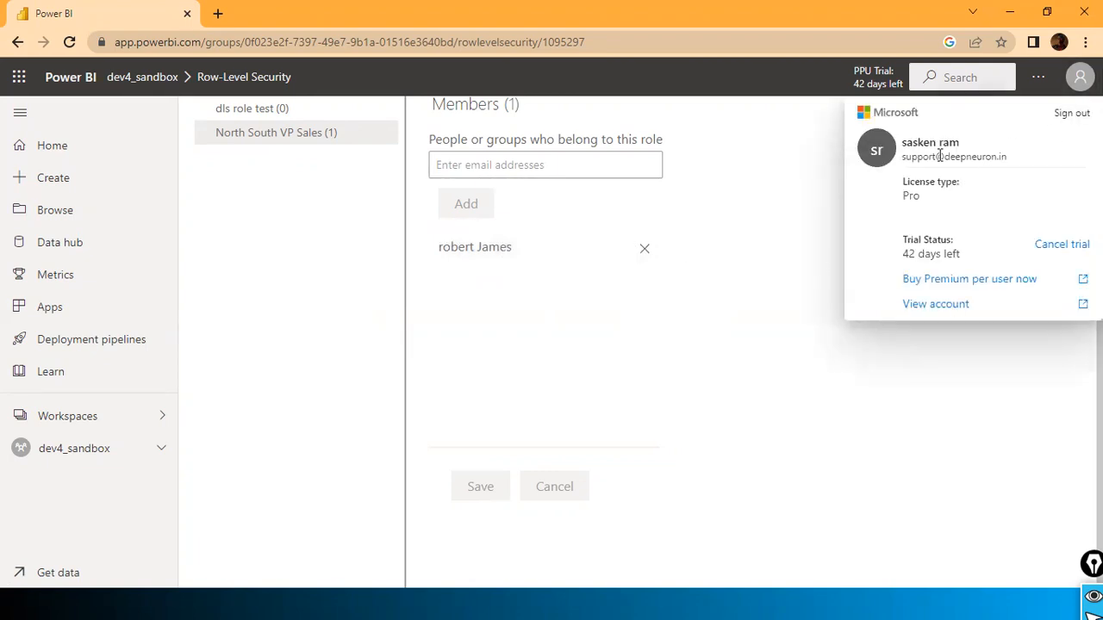
click(716, 201)
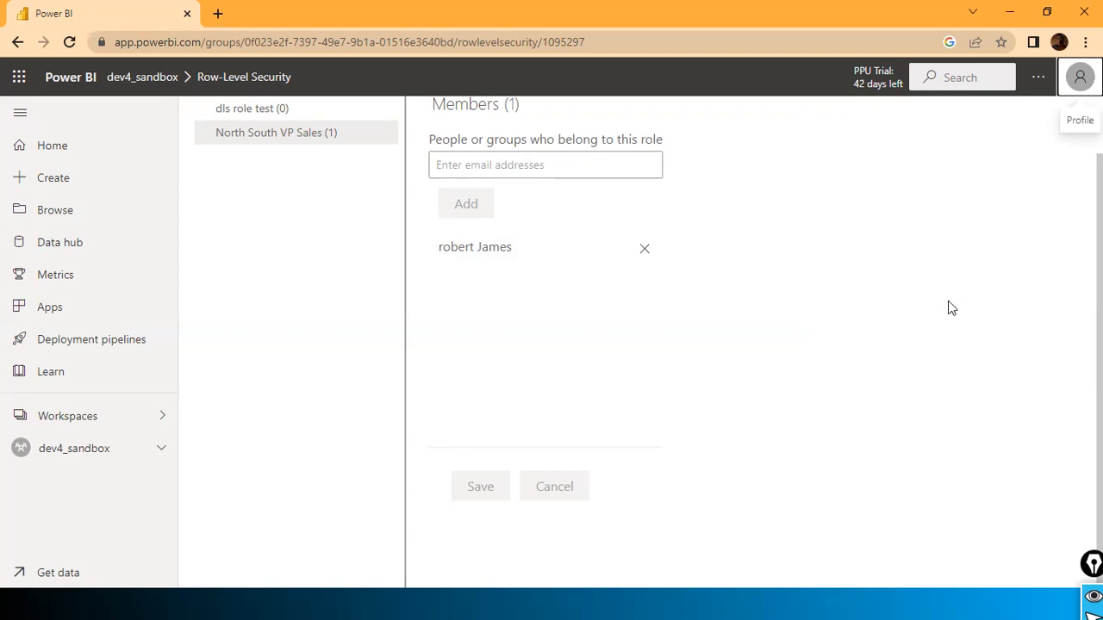
click(384, 141)
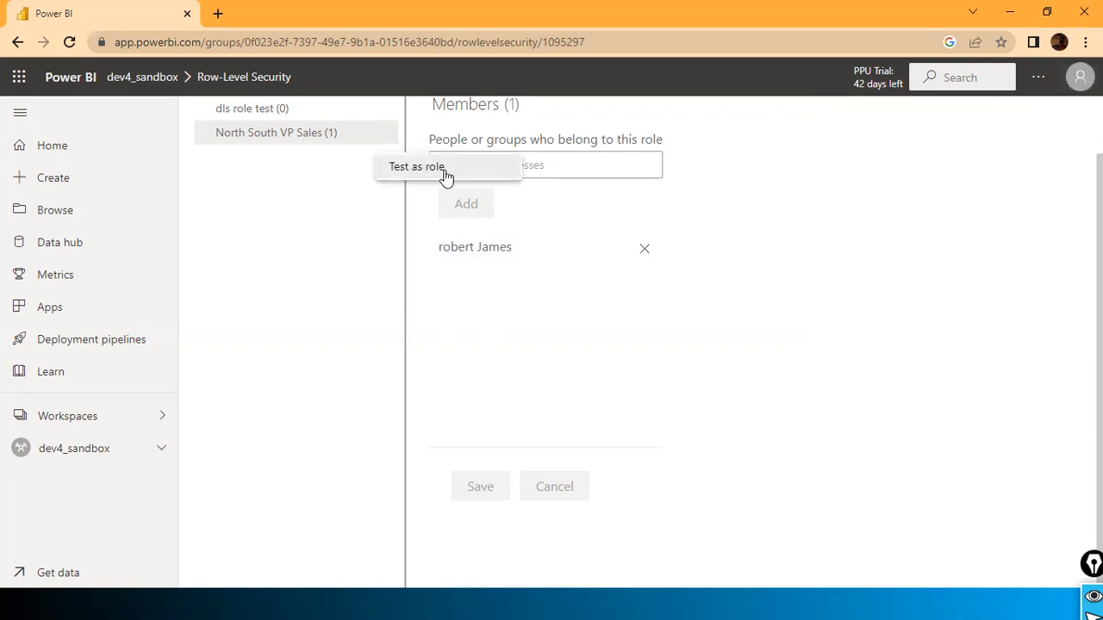
click(871, 277)
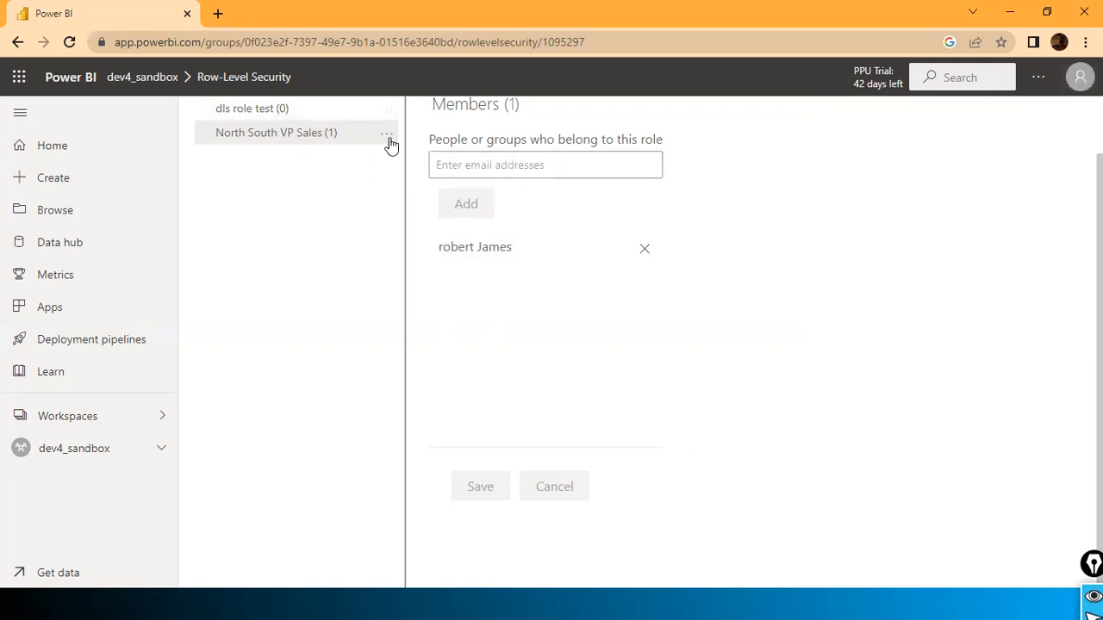
click(499, 165)
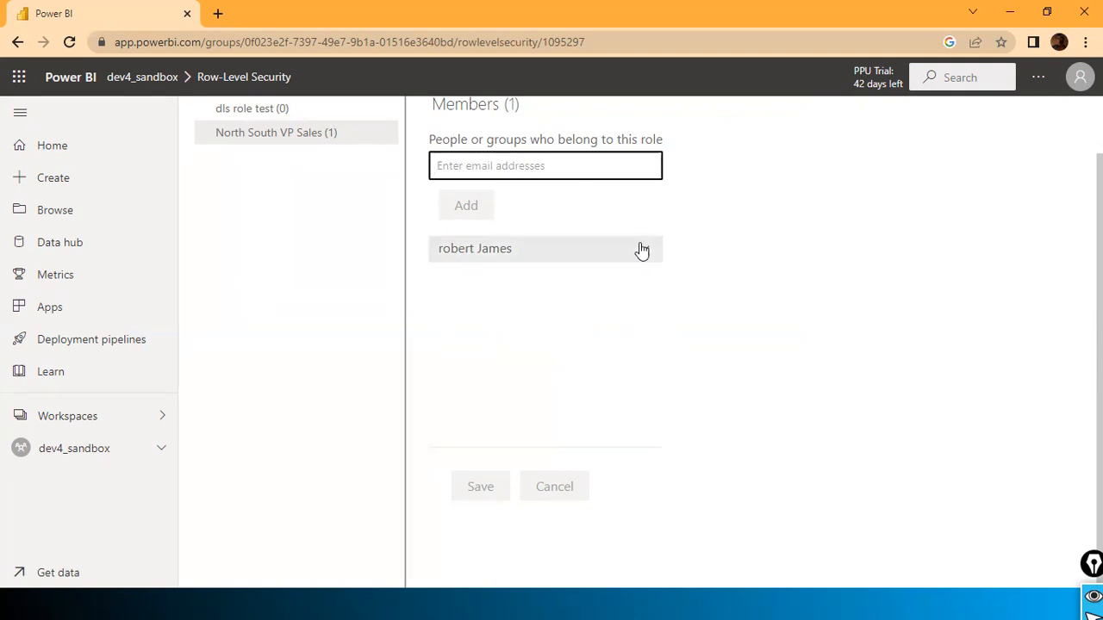
Step: Reopen the M2M dataset's Security page, confirm North South VP Sales still has its member, then return to Desktop
click(17, 41)
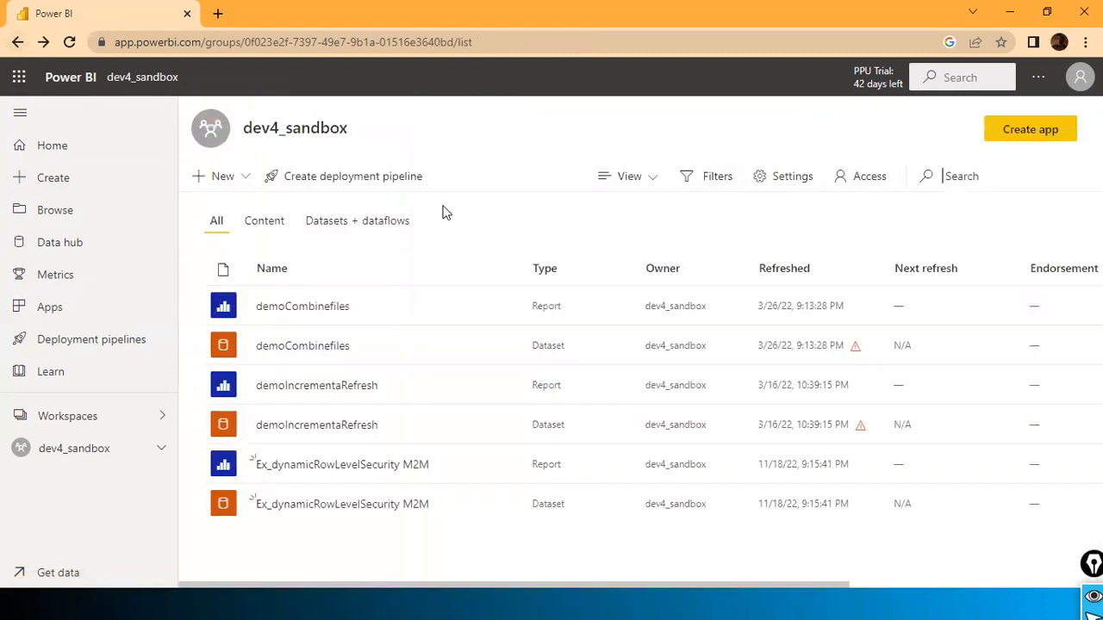
key(alt+Tab)
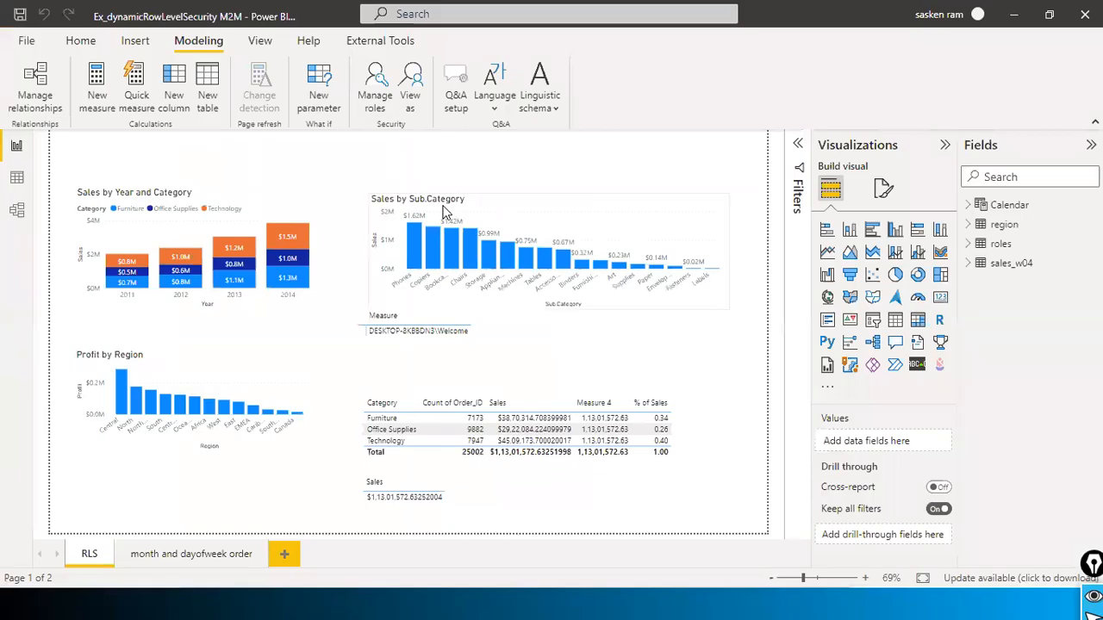
key(alt+Tab)
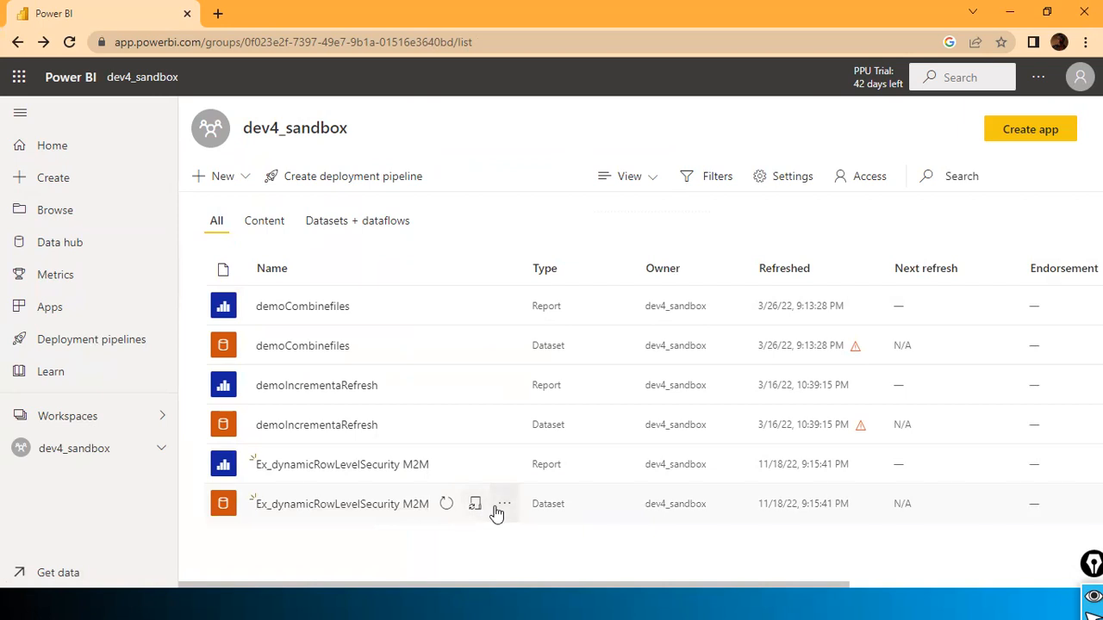
click(504, 505)
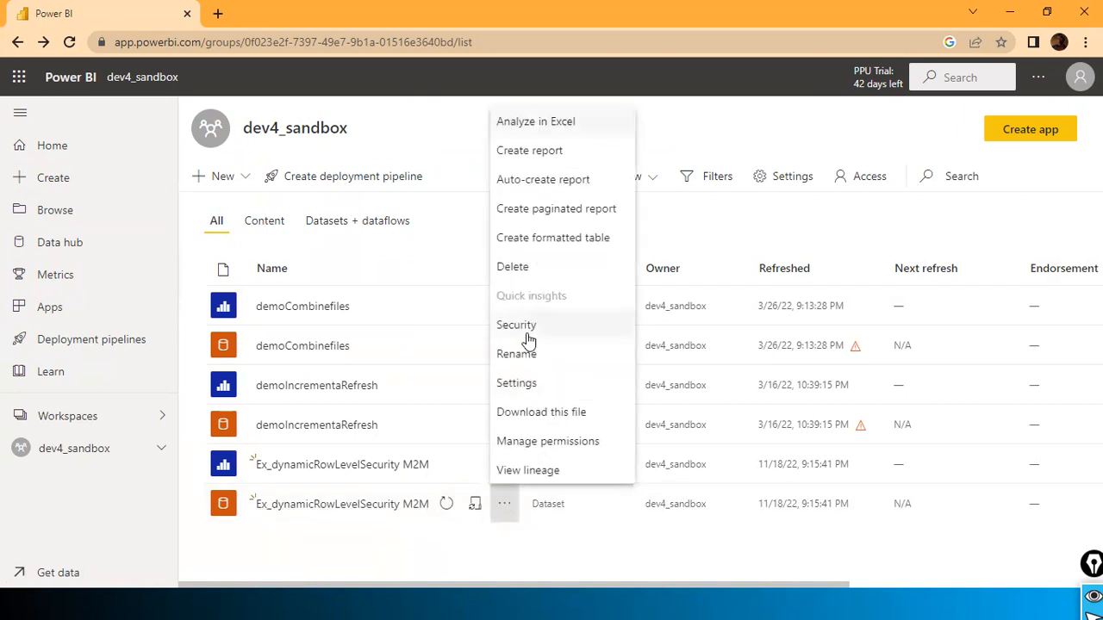
click(524, 333)
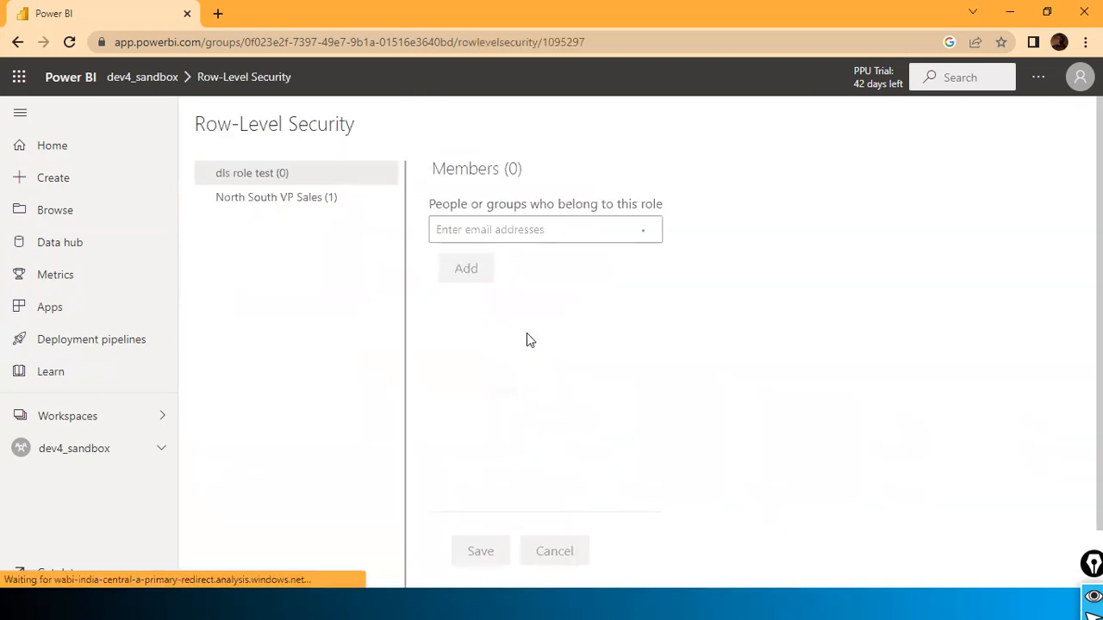
click(299, 210)
click(447, 226)
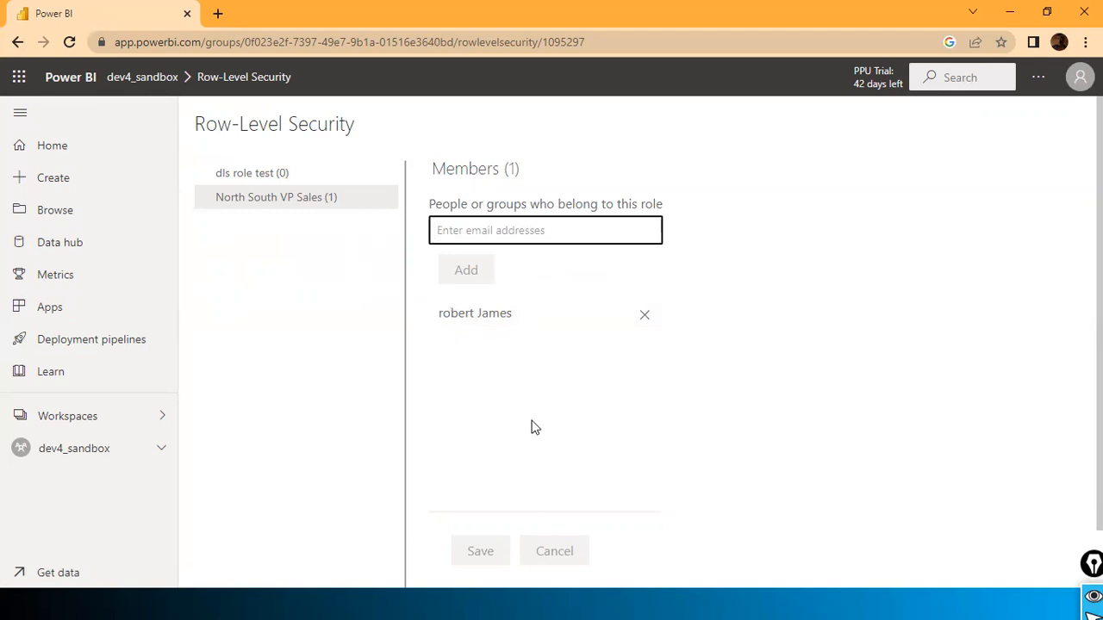
key(alt+Tab)
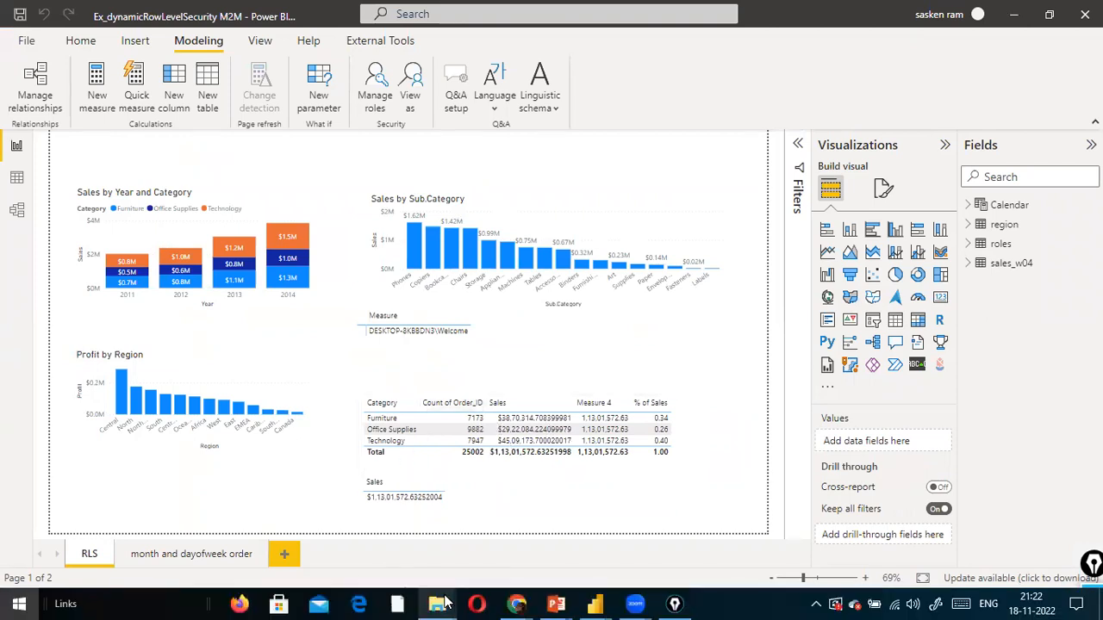
Step: In File Explorer, browse to D:\dat1 and open roles.csv in Excel
key(super)
mouse_move(444, 603)
click(365, 535)
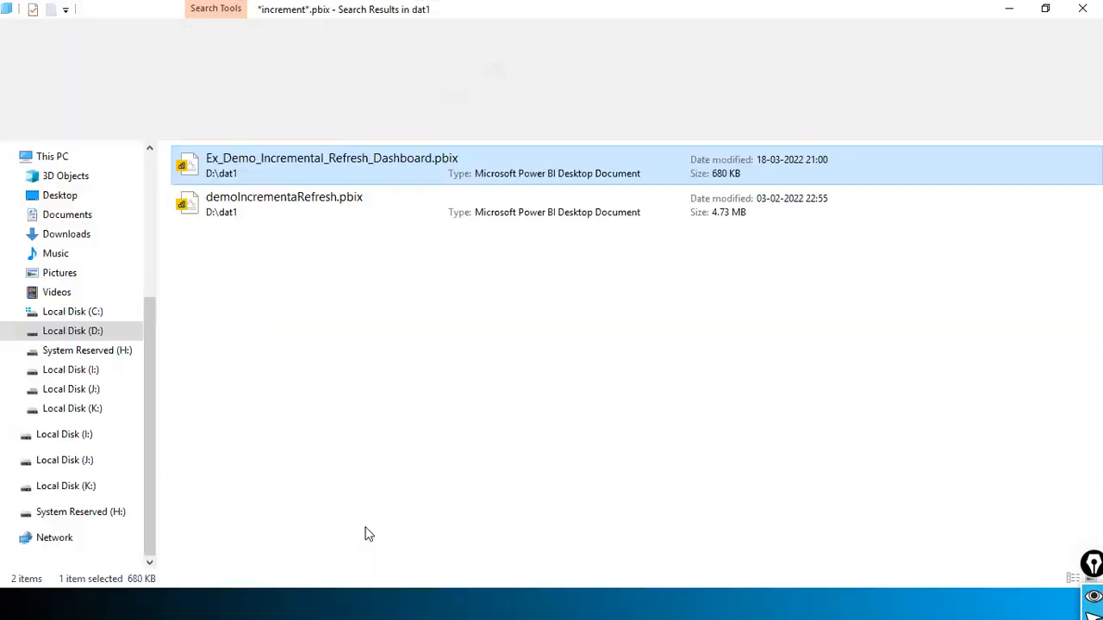
click(225, 361)
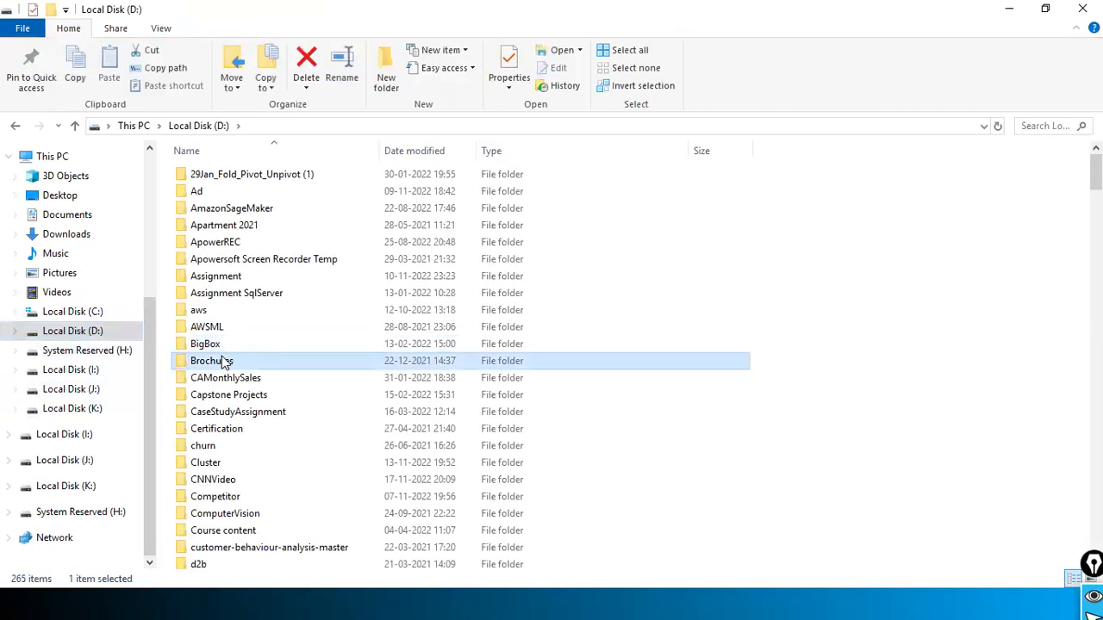
text(da)
key(Return)
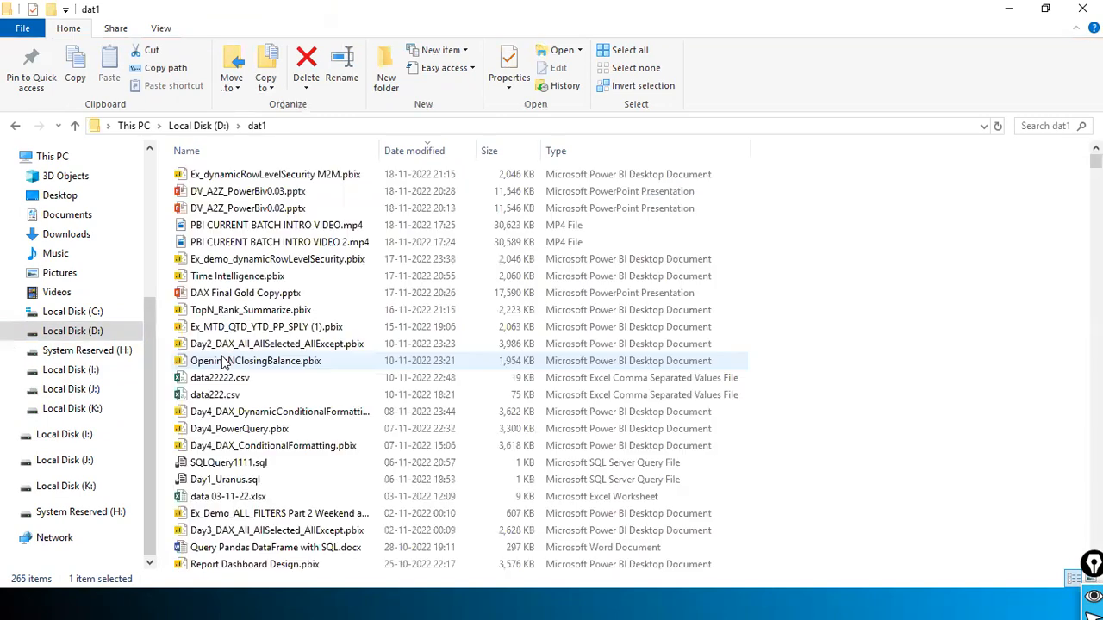
text(ro)
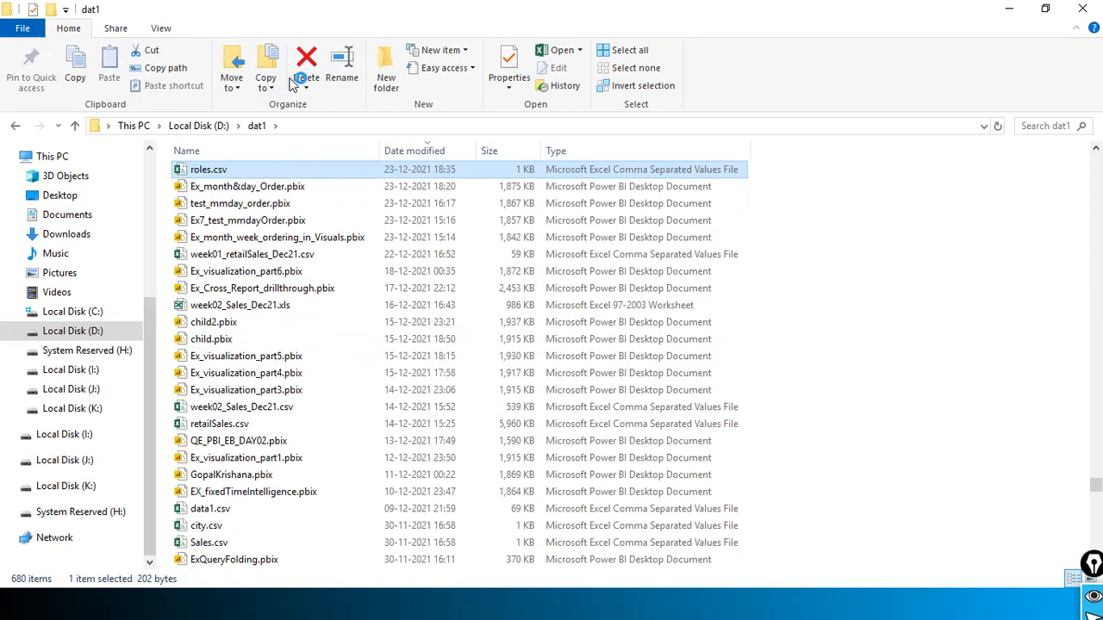
key(Return)
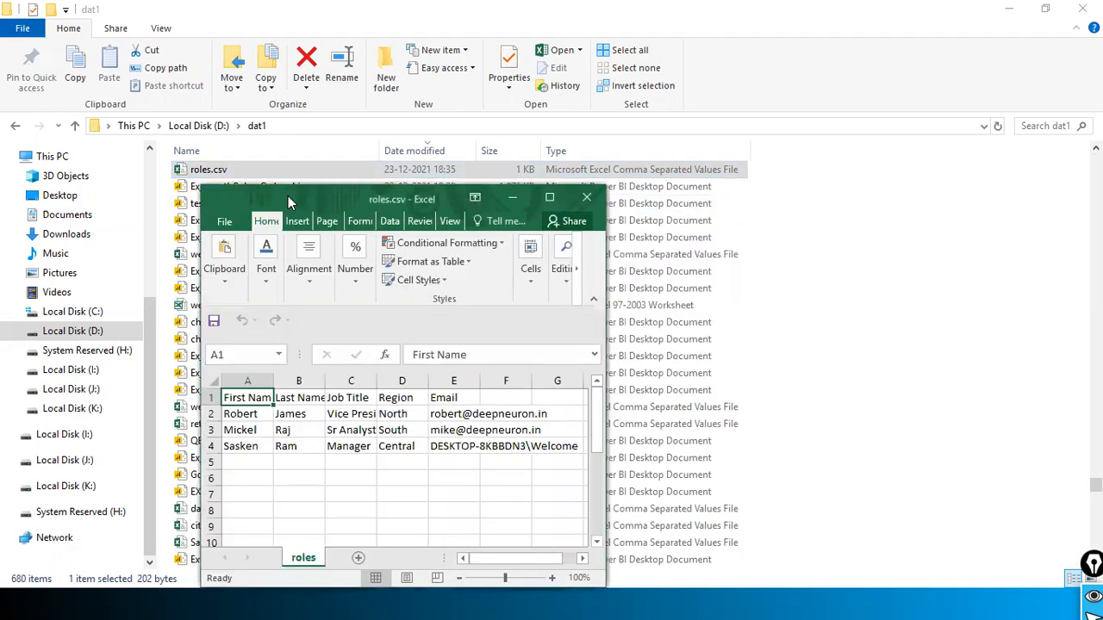
Step: Maximize roles.csv and inspect the First Name, Last Name and Job Title columns, including Manager entries
double_click(288, 196)
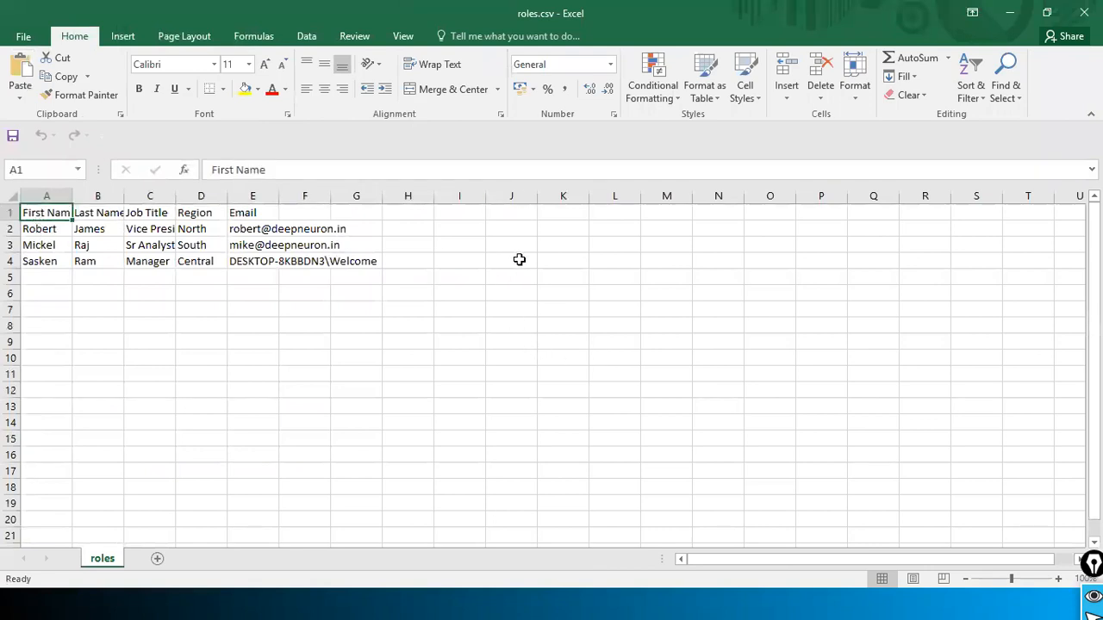
click(87, 216)
click(33, 214)
click(86, 212)
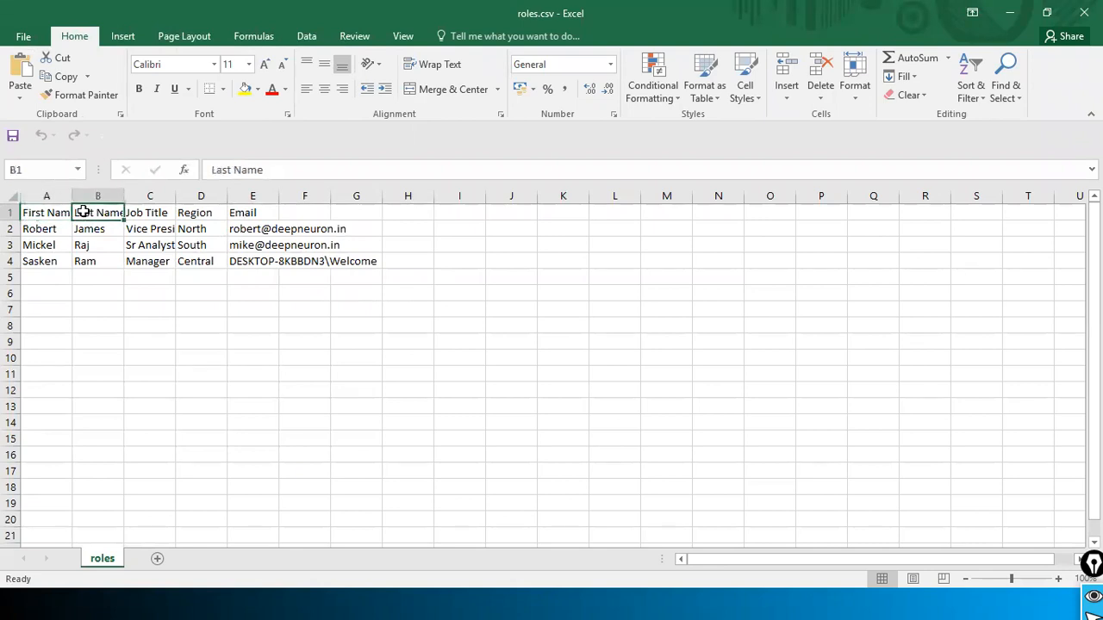
click(151, 214)
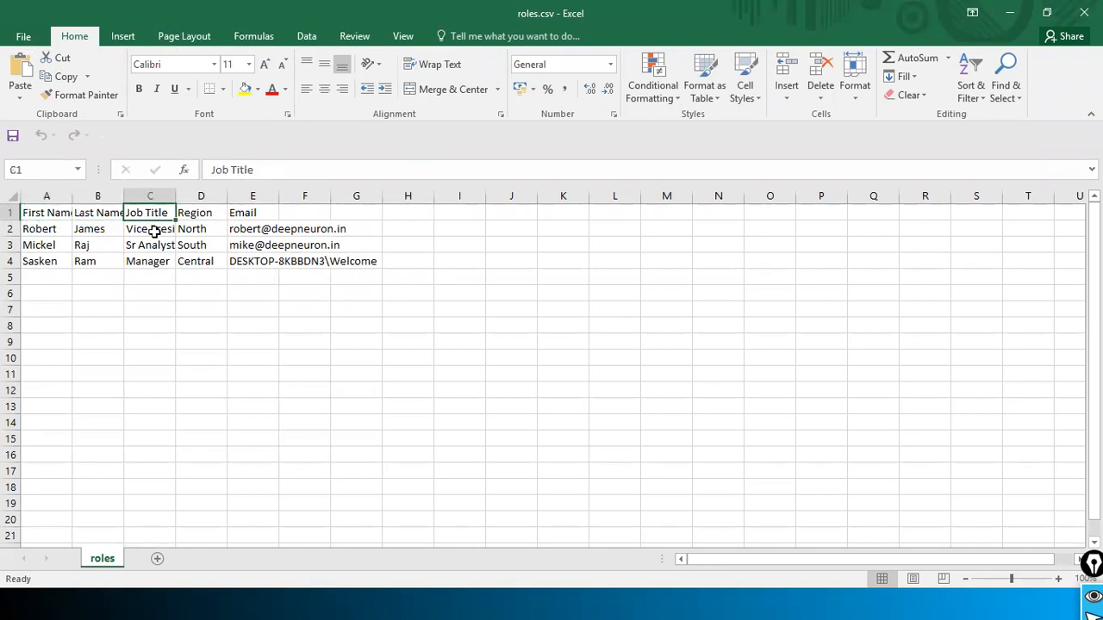
click(51, 215)
click(95, 216)
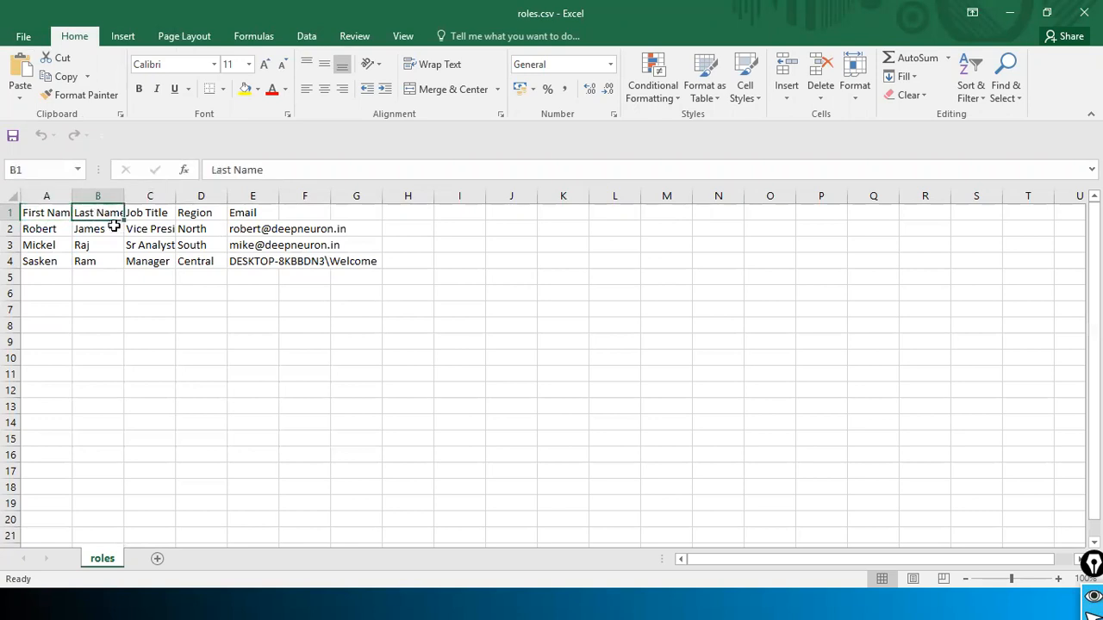
click(153, 215)
click(156, 233)
click(155, 246)
click(154, 262)
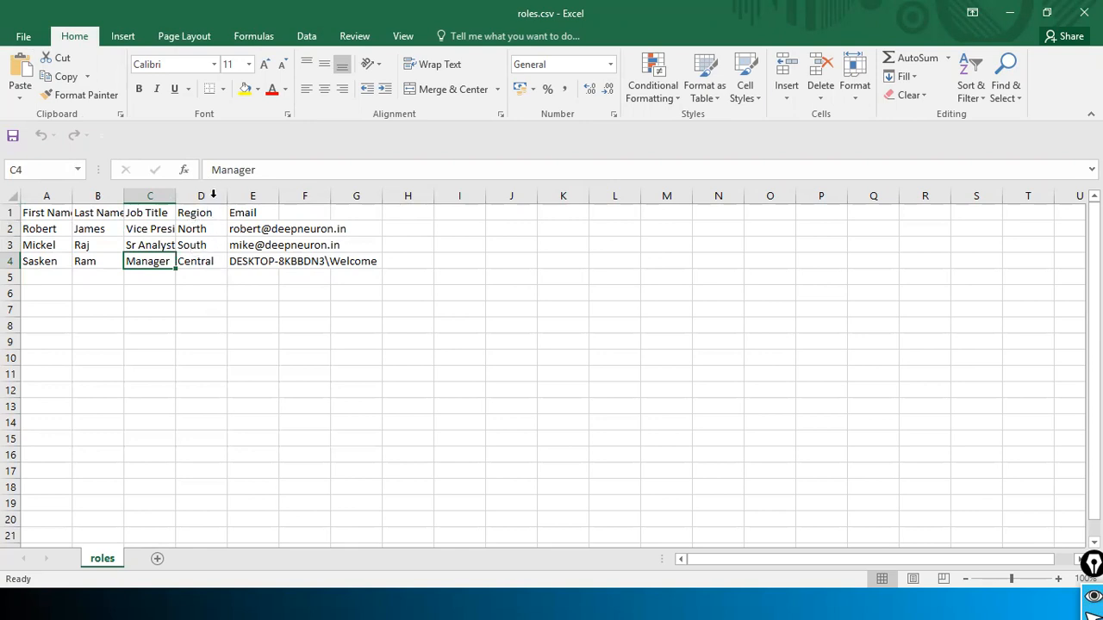
Step: Check the Region and Email columns, such as the North value, then return to the Power BI browser window
click(206, 214)
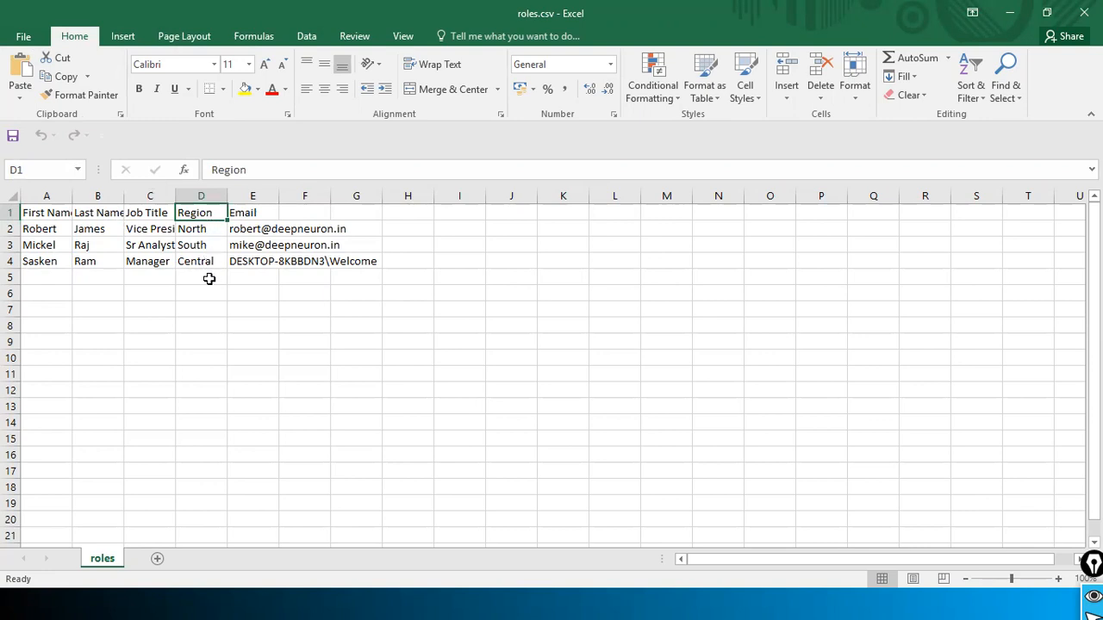
click(335, 226)
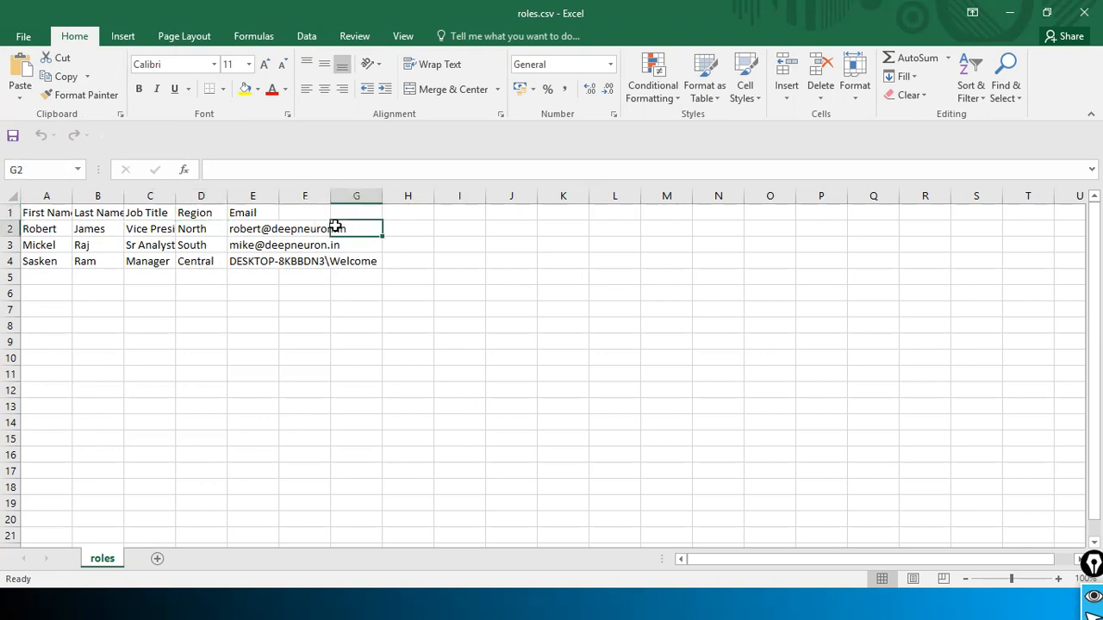
click(245, 226)
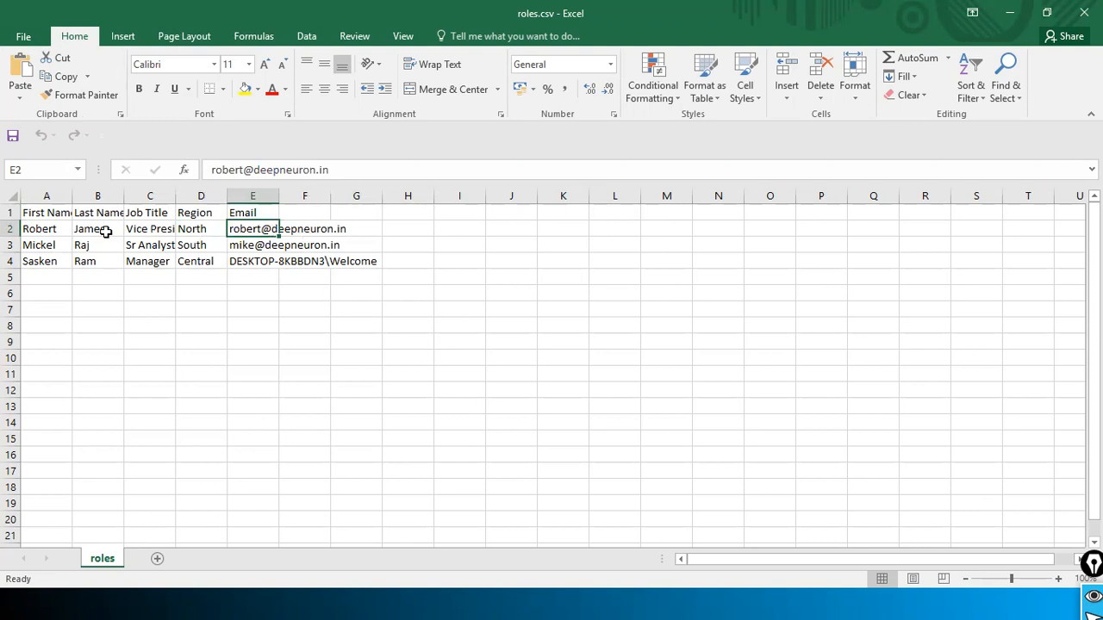
click(200, 229)
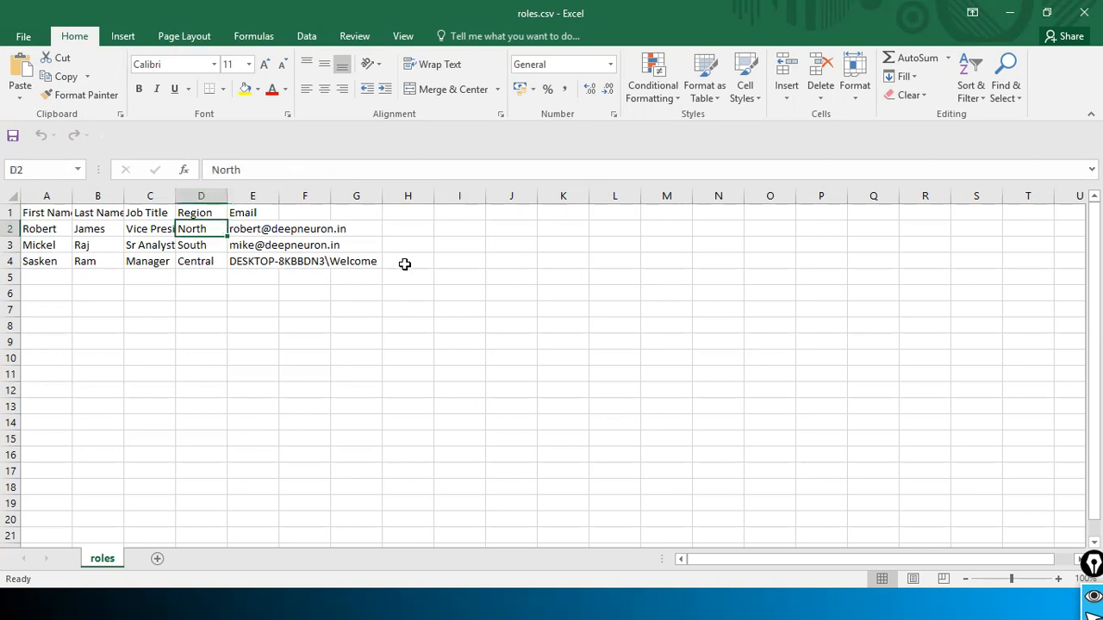
key(alt+Tab)
key(Tab)
key(Tab)
key(Tab)
key(Tab)
key(Tab)
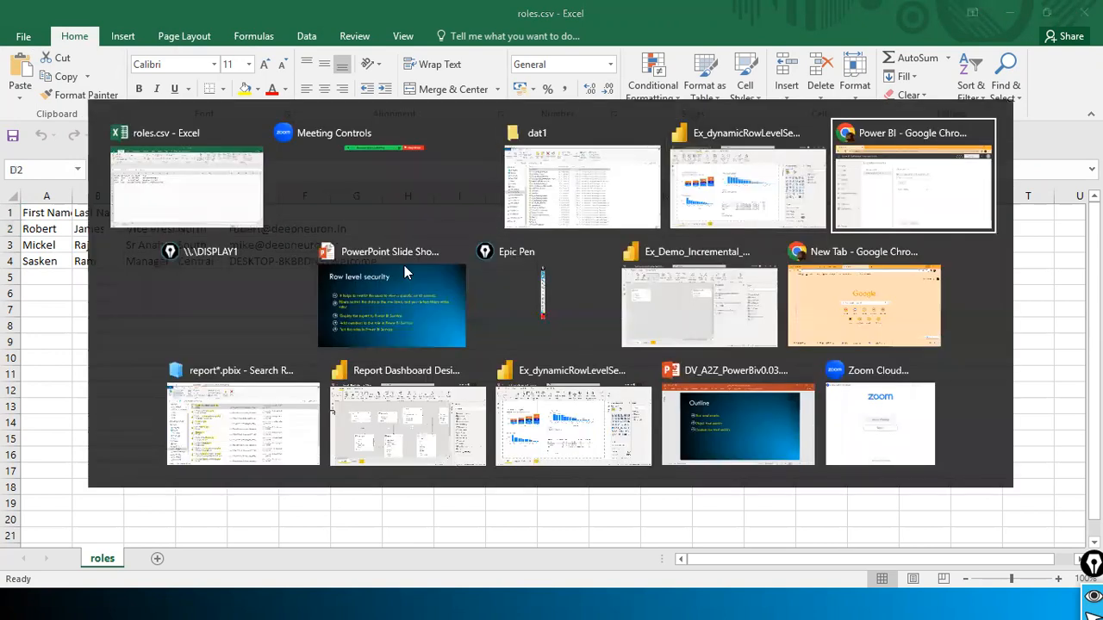
key(alt+Tab)
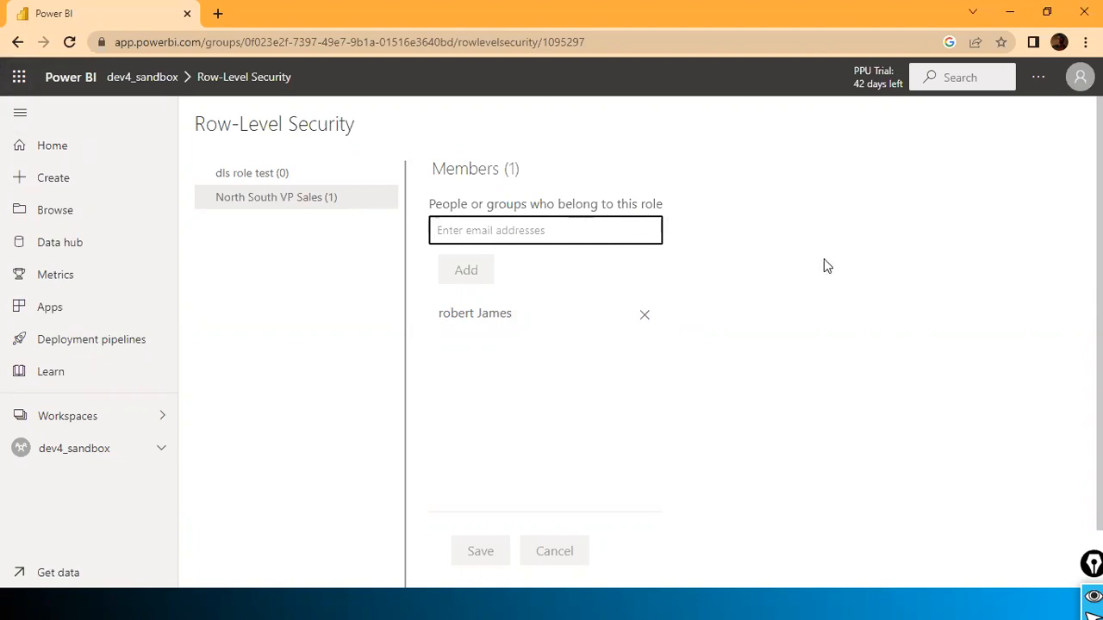
Step: Review the roles.csv rows, including the Manager's row, and keep that Excel window in front
key(alt+Tab)
key(alt+Tab)
key(alt+Tab)
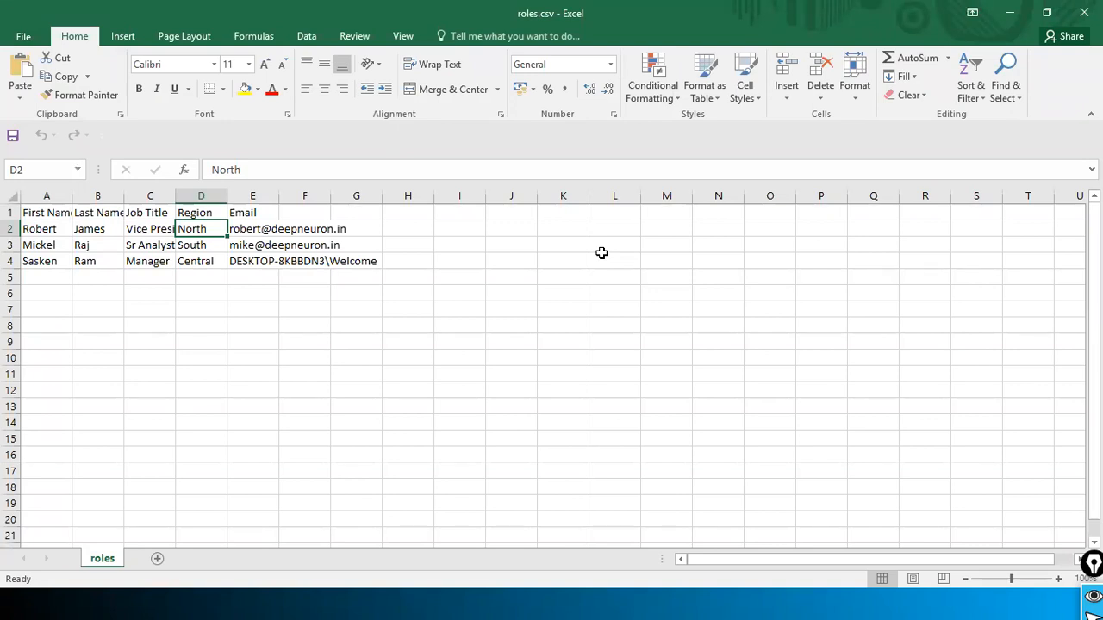
click(603, 258)
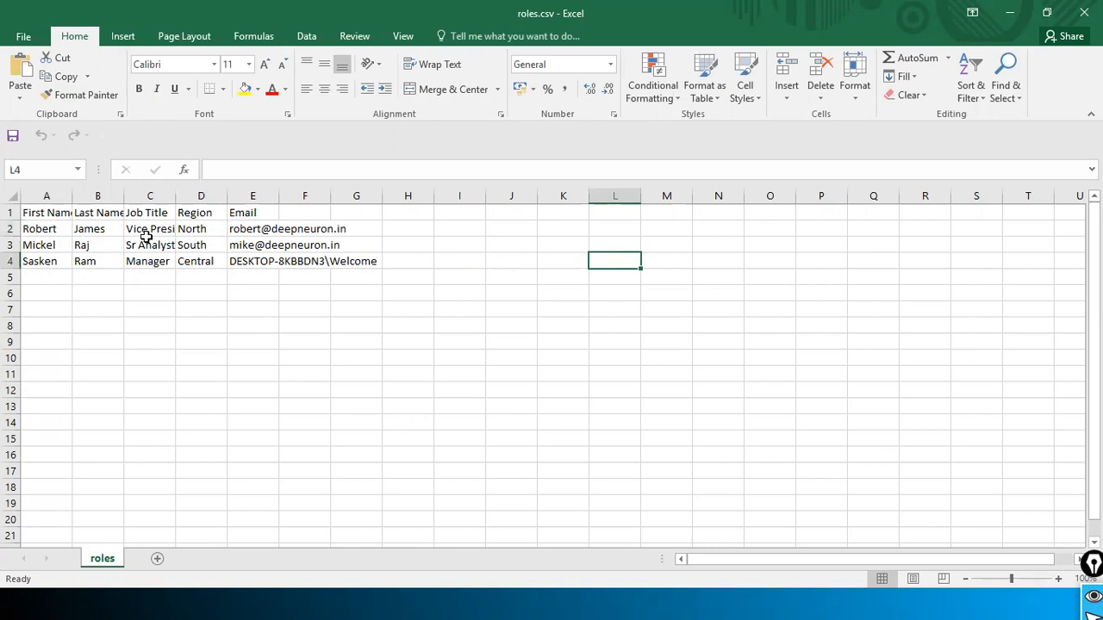
click(37, 231)
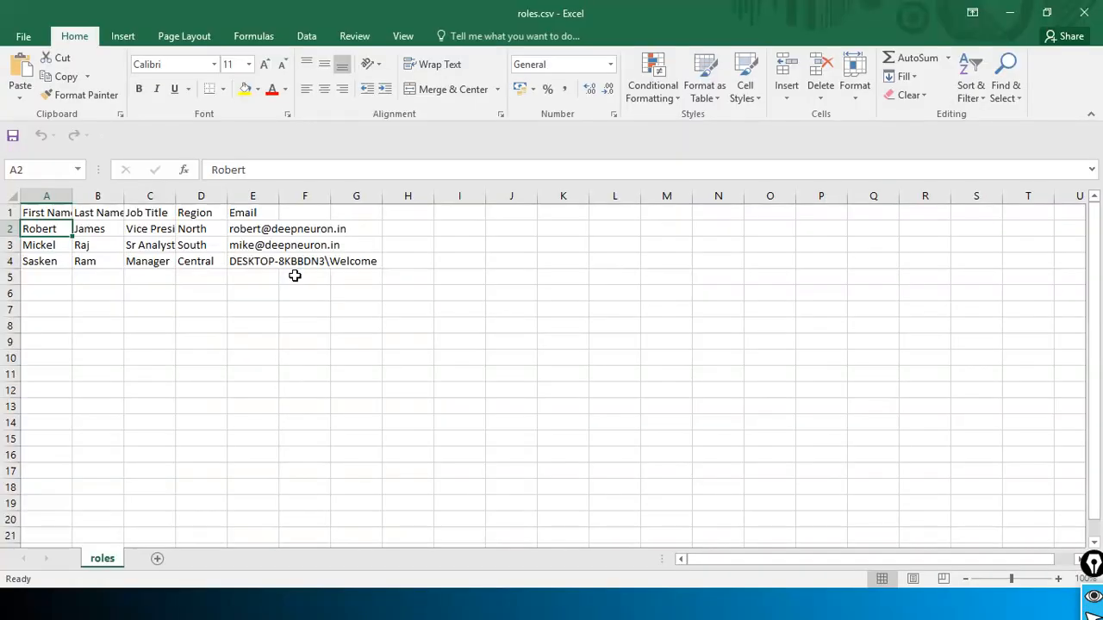
click(201, 293)
click(80, 289)
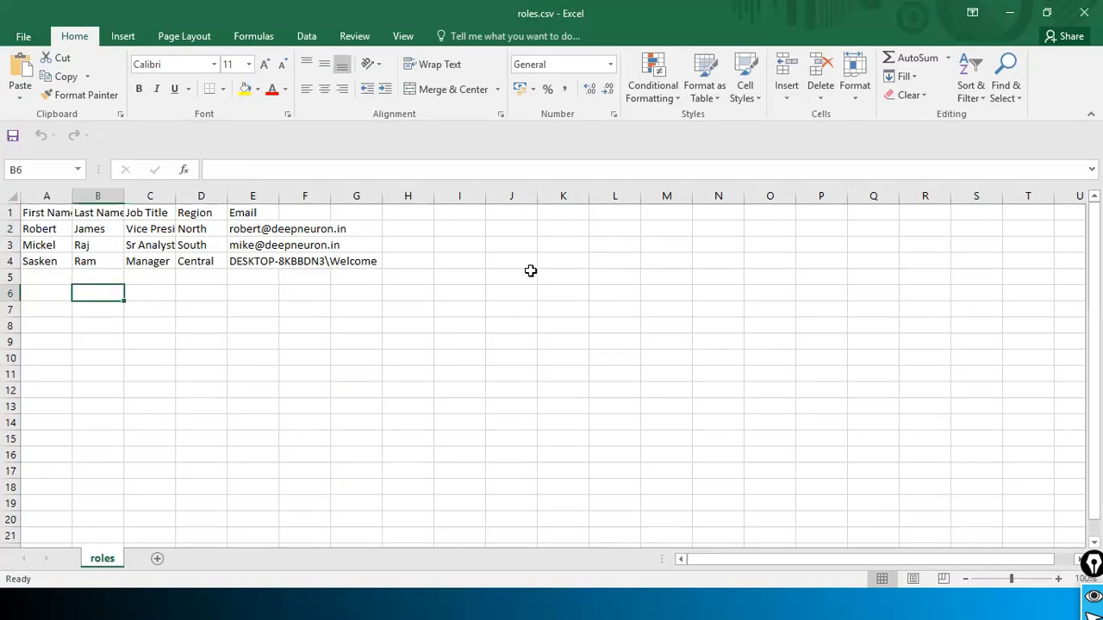
click(60, 263)
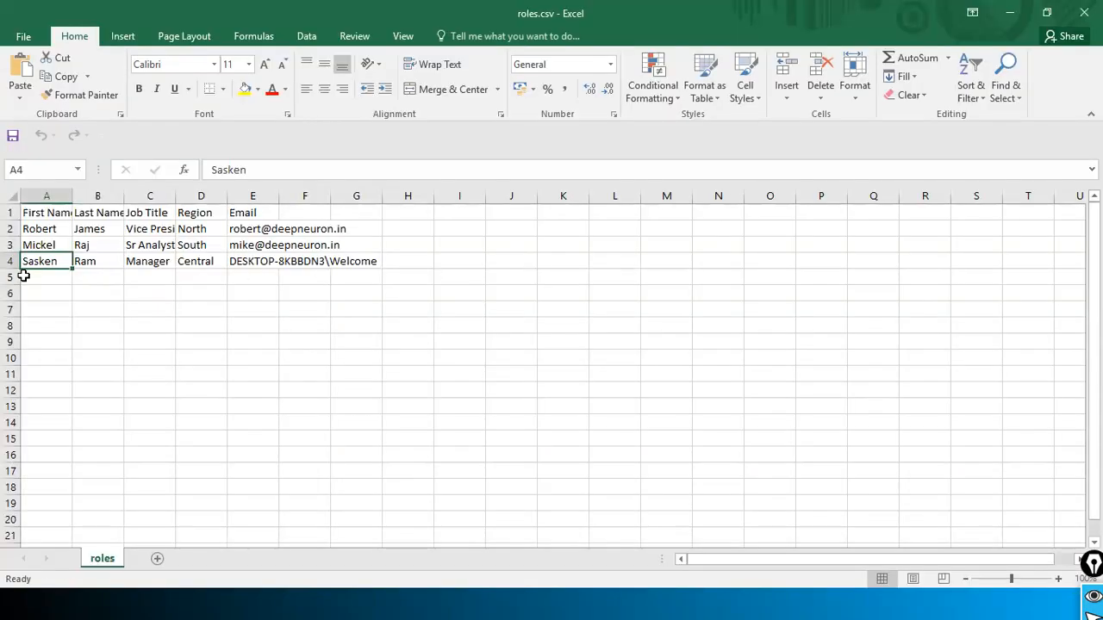
click(40, 277)
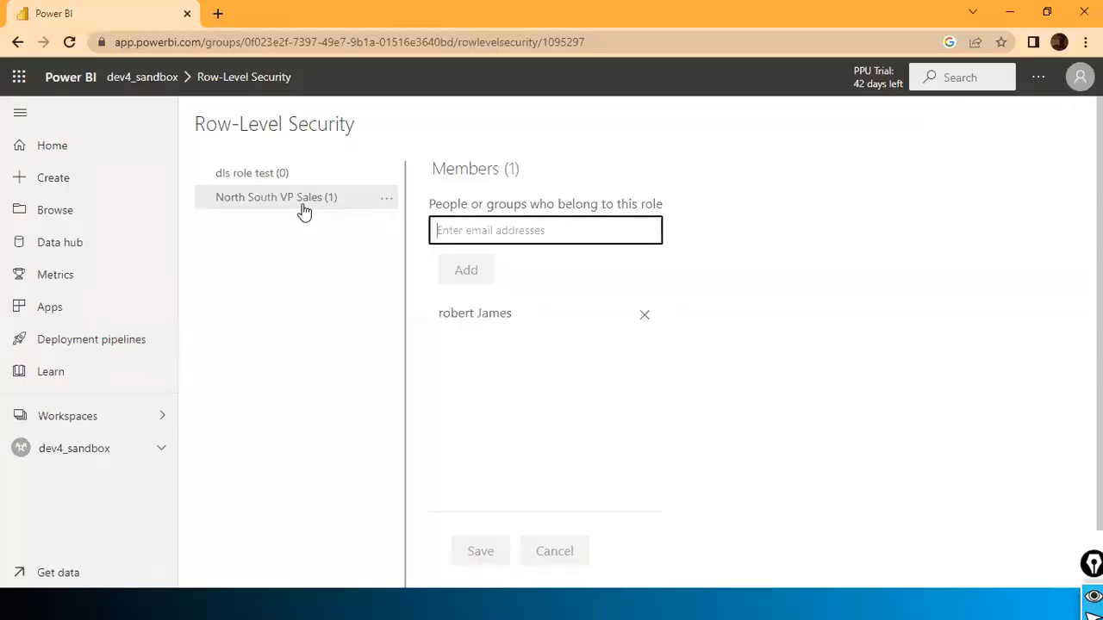
key(alt+Tab)
click(361, 230)
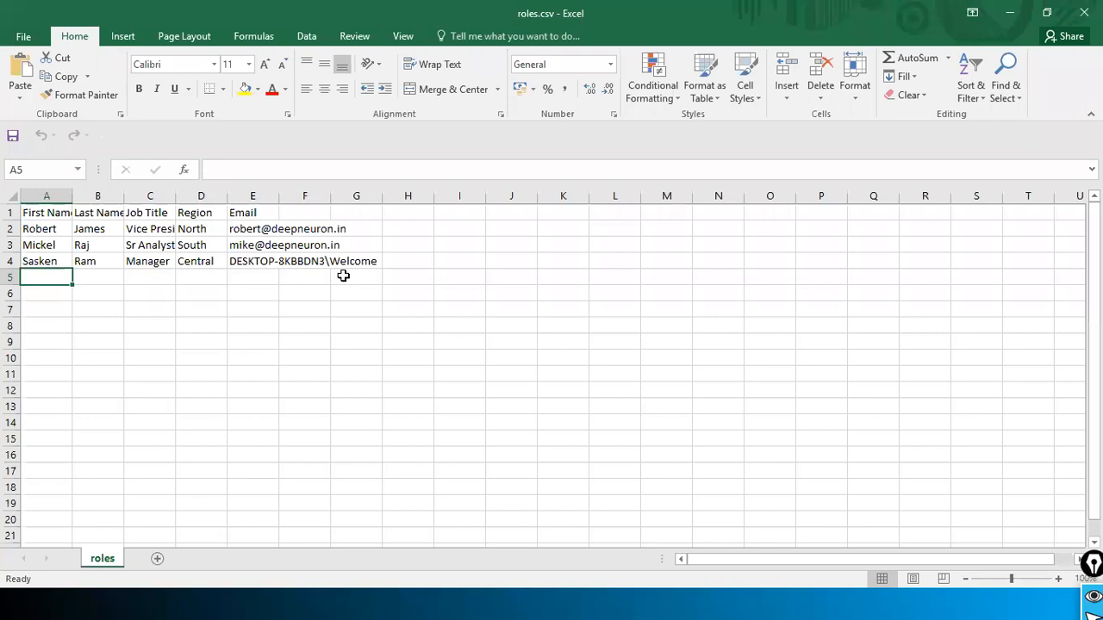
Step: Compare the roles.csv sheet against Power BI's Row-Level Security page, switching back and forth
click(92, 274)
click(65, 275)
key(alt+Tab)
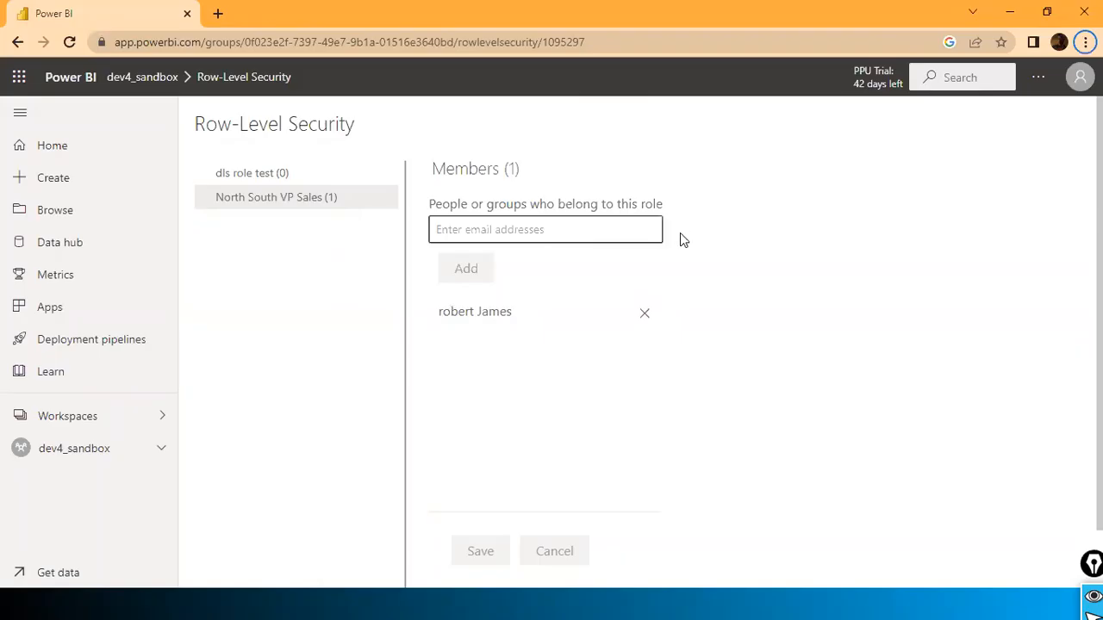
key(alt+Tab)
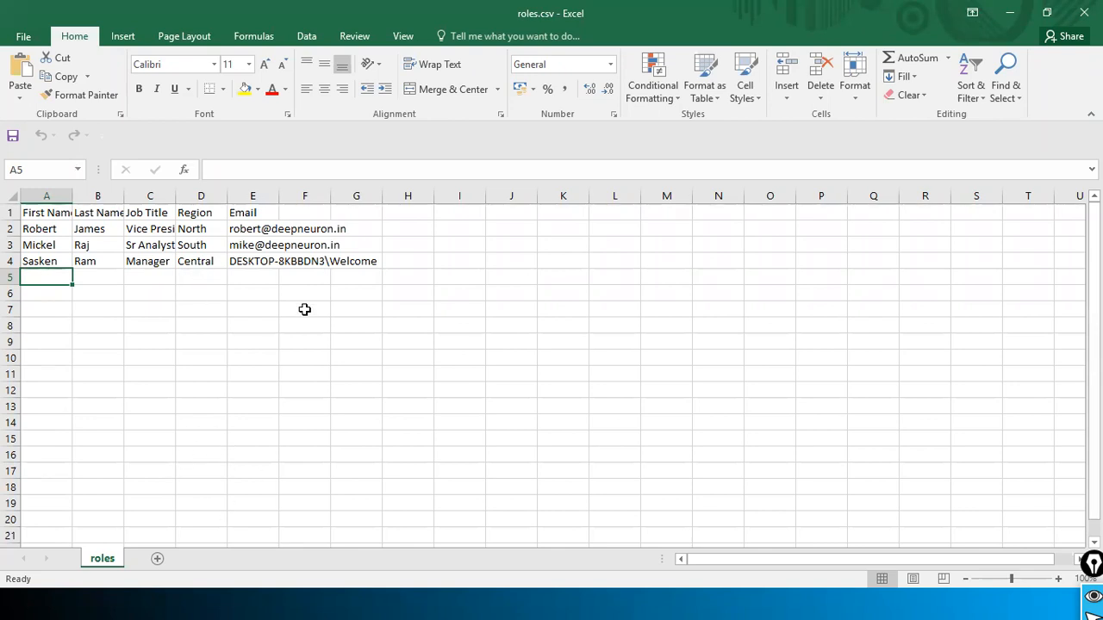
click(624, 437)
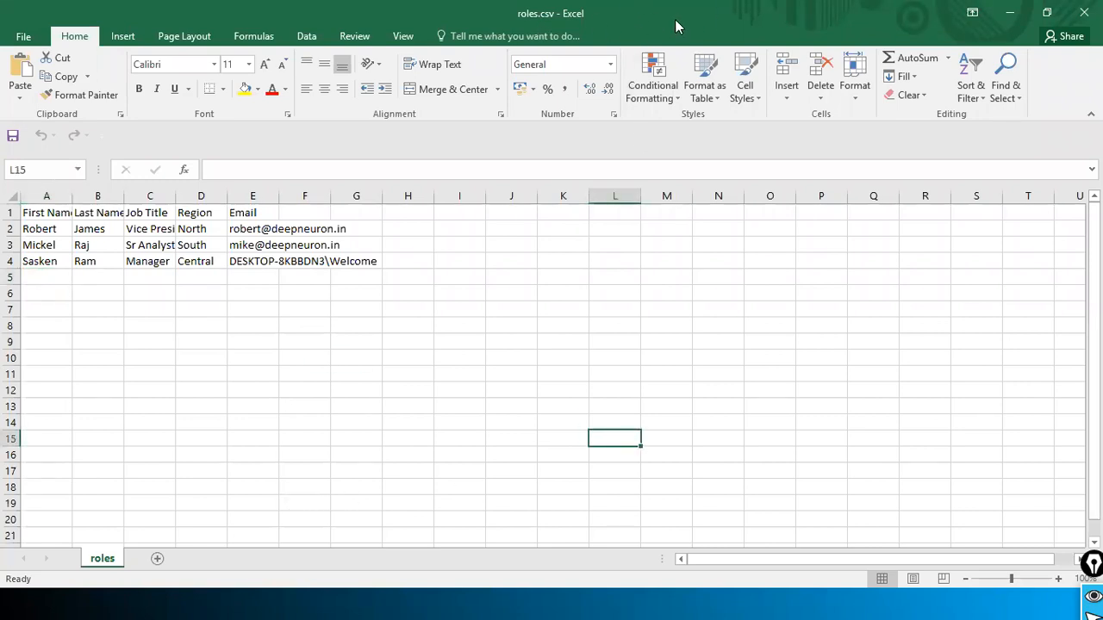
key(alt+Tab)
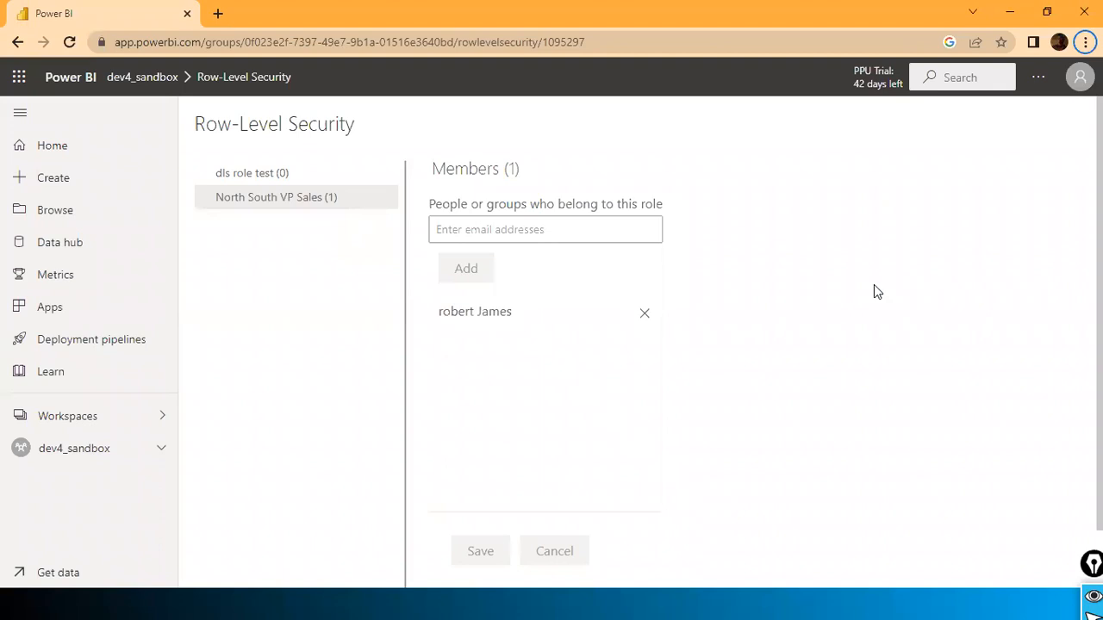
key(alt+Tab)
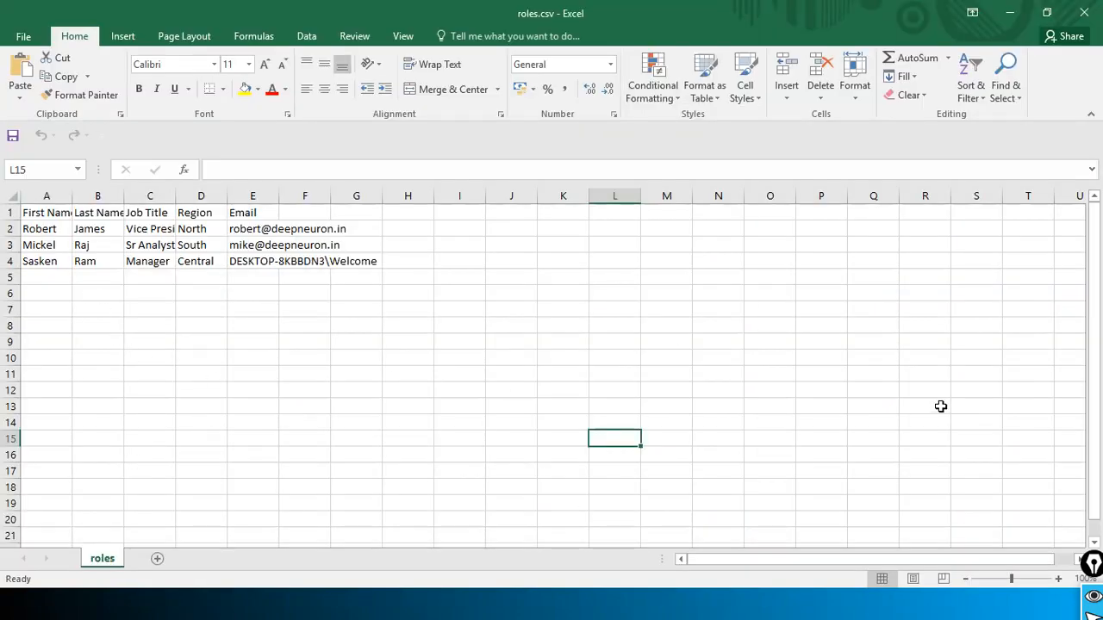
key(alt+Tab)
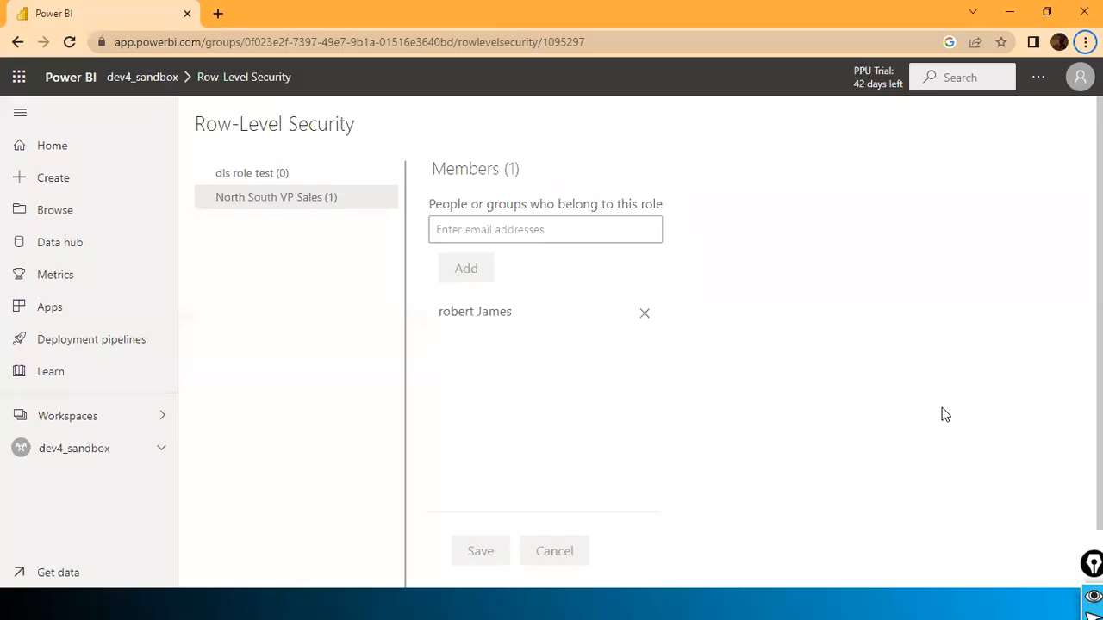
key(alt+Tab)
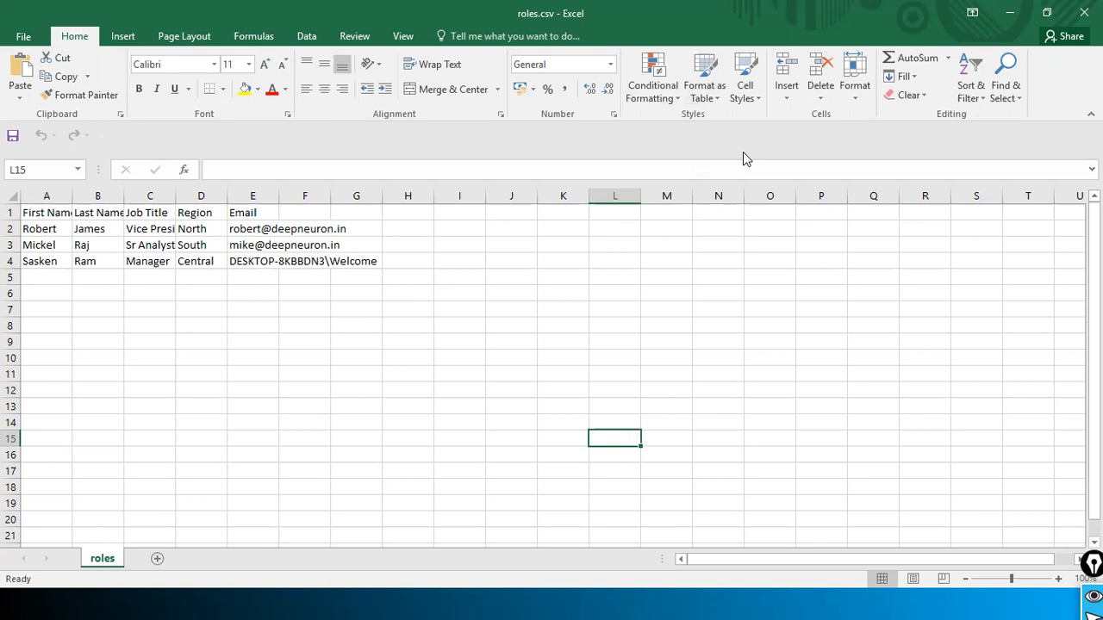
key(alt+Tab)
key(alt+Tab)
key(alt+Tab)
key(alt+Tab)
key(Escape)
key(alt+Tab)
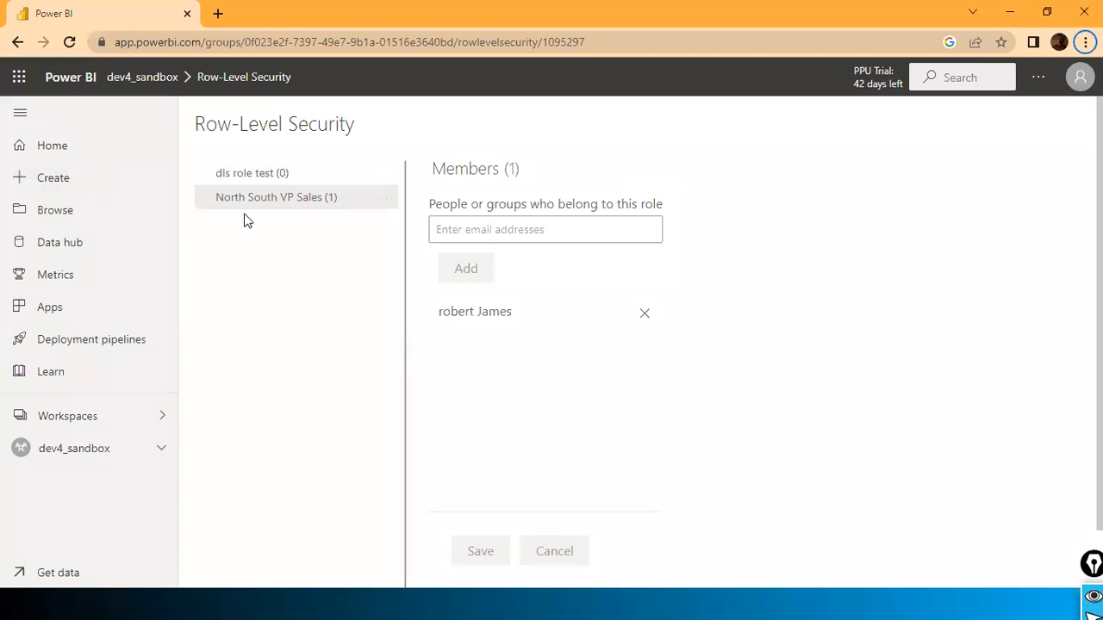
key(alt+Tab)
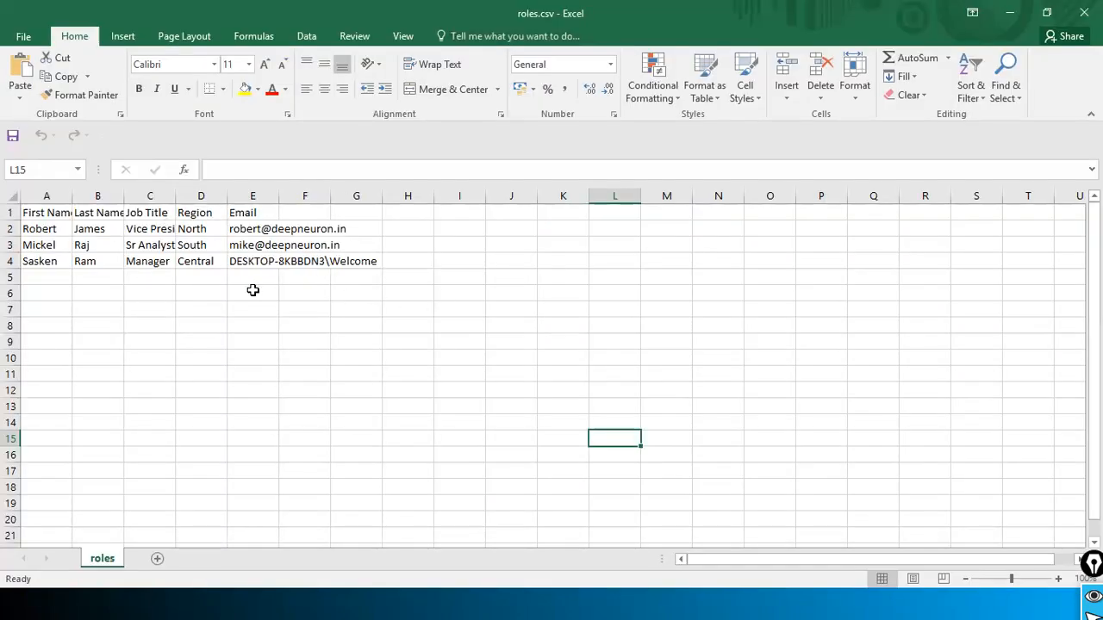
Step: Check the second user's email in roles.csv, then show the signed-in Power BI account's details
click(326, 245)
click(258, 247)
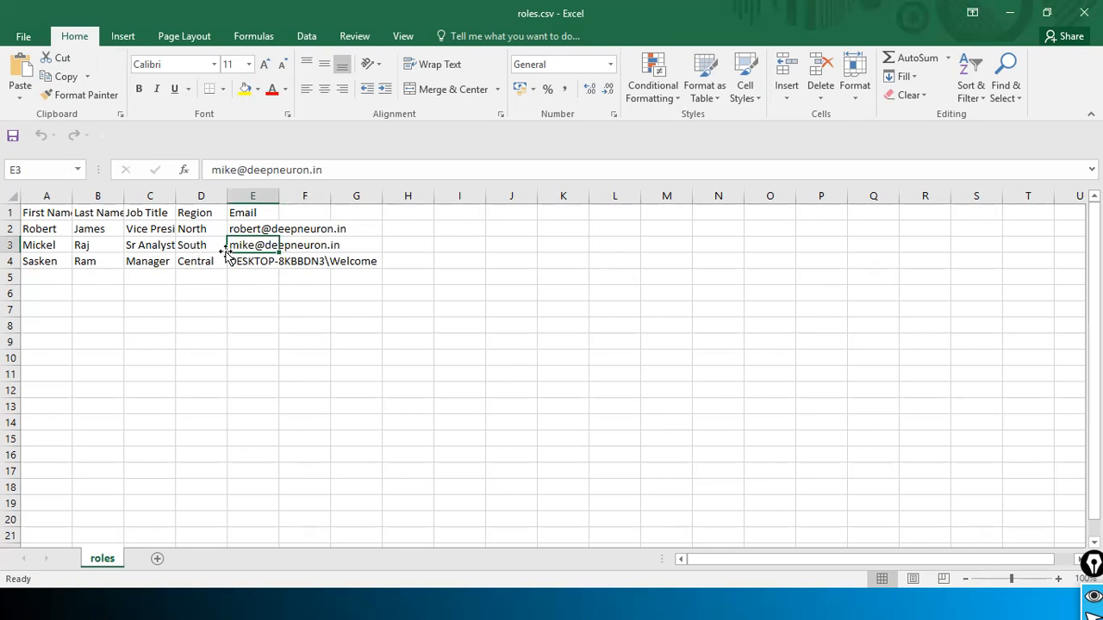
key(alt+Tab)
key(alt+Tab)
key(alt+Tab)
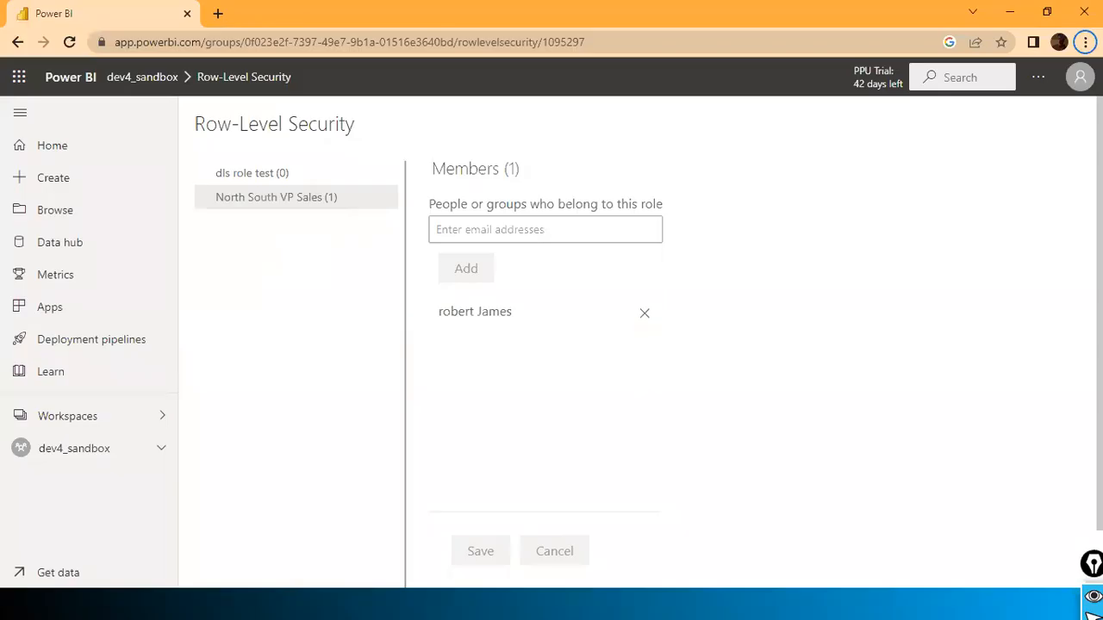
click(1080, 77)
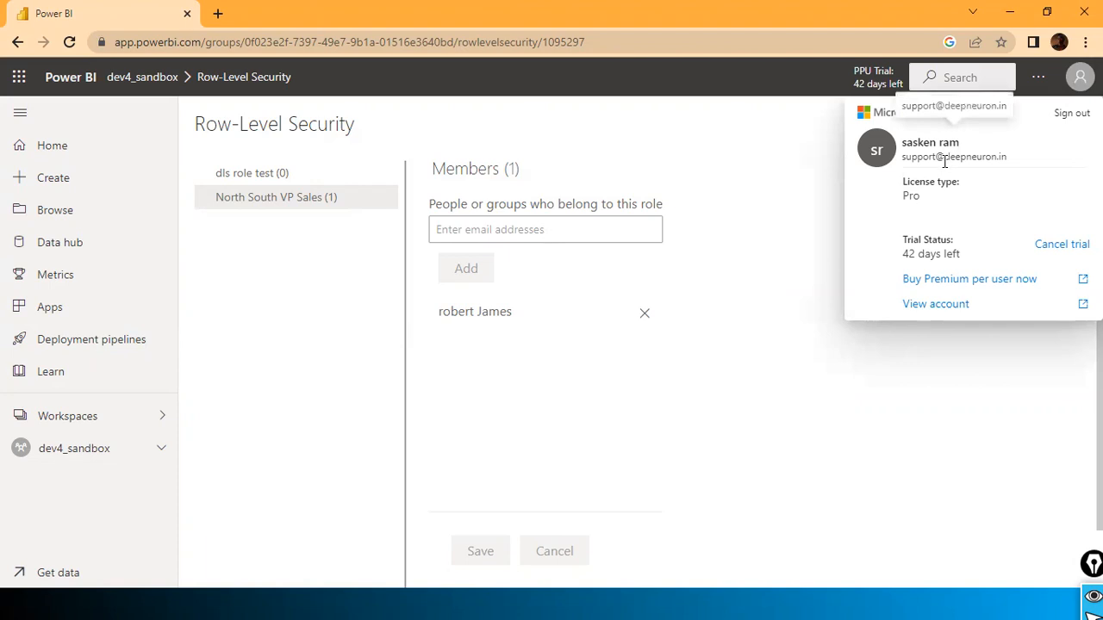
Step: Close the Power BI account details panel on the Row-Level Security page
key(alt+Tab)
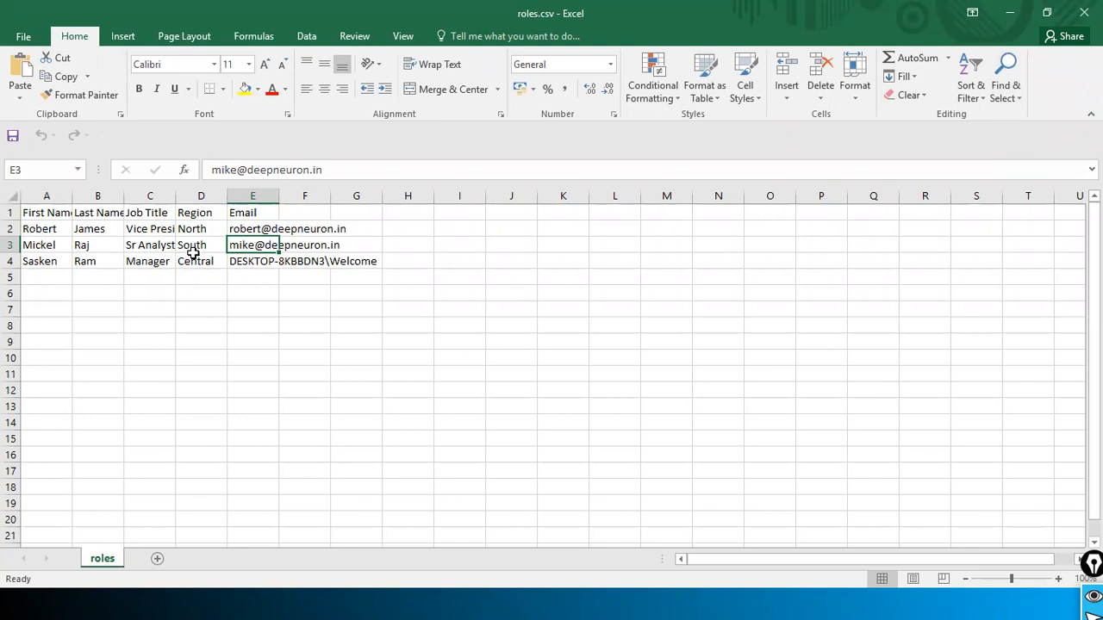
key(alt+Tab)
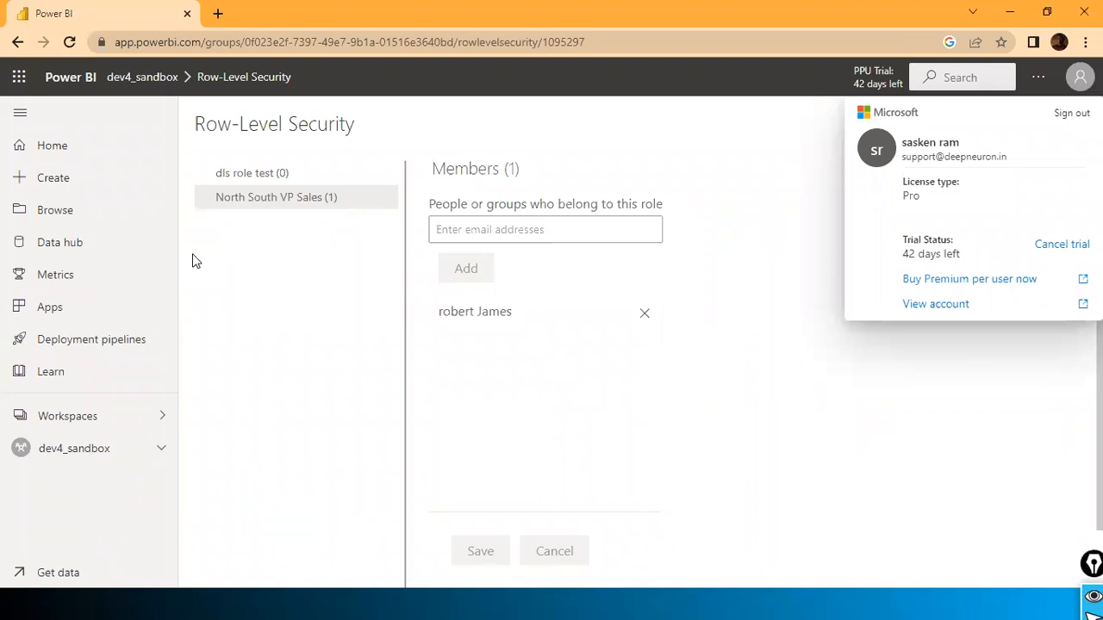
key(Escape)
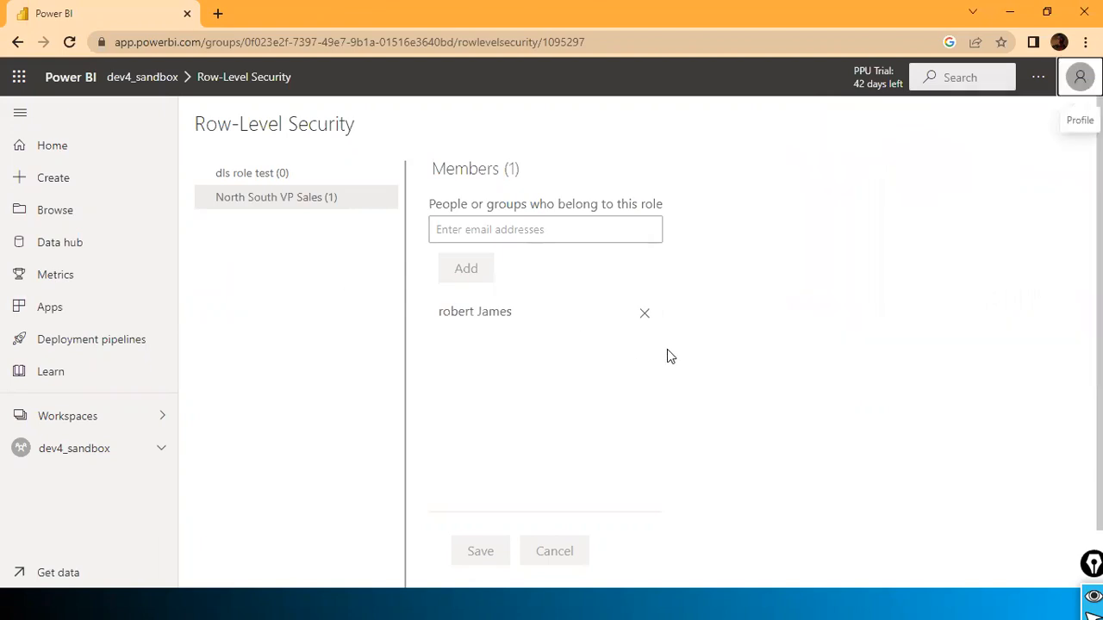
Step: Select the roles data rows A2:G4 in roles.csv, then return to Power BI Desktop
key(alt+Tab)
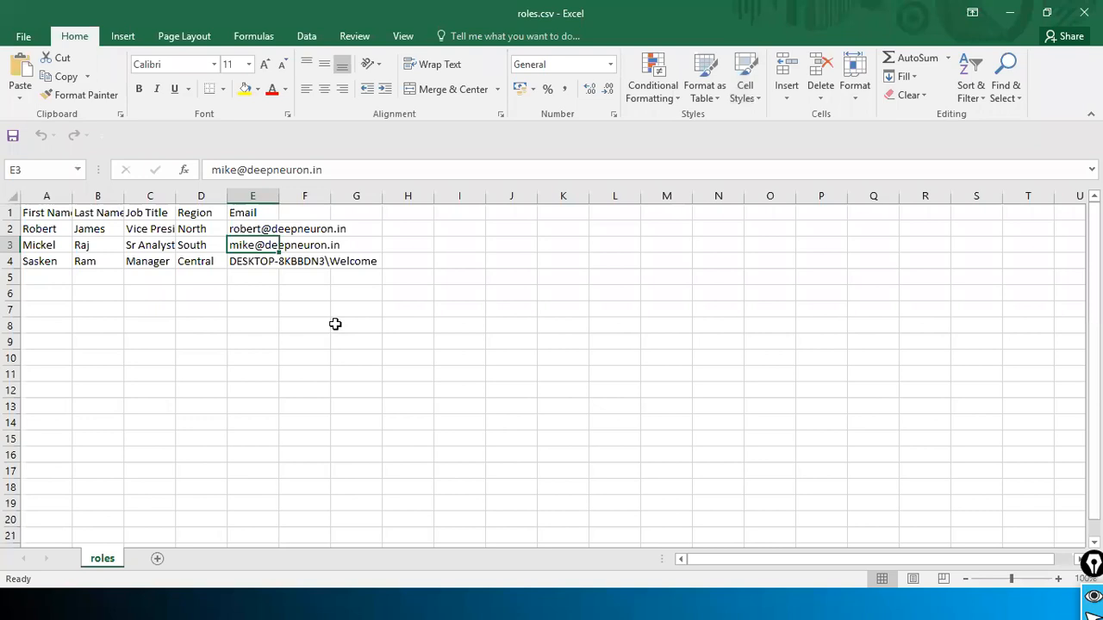
key(alt+Tab)
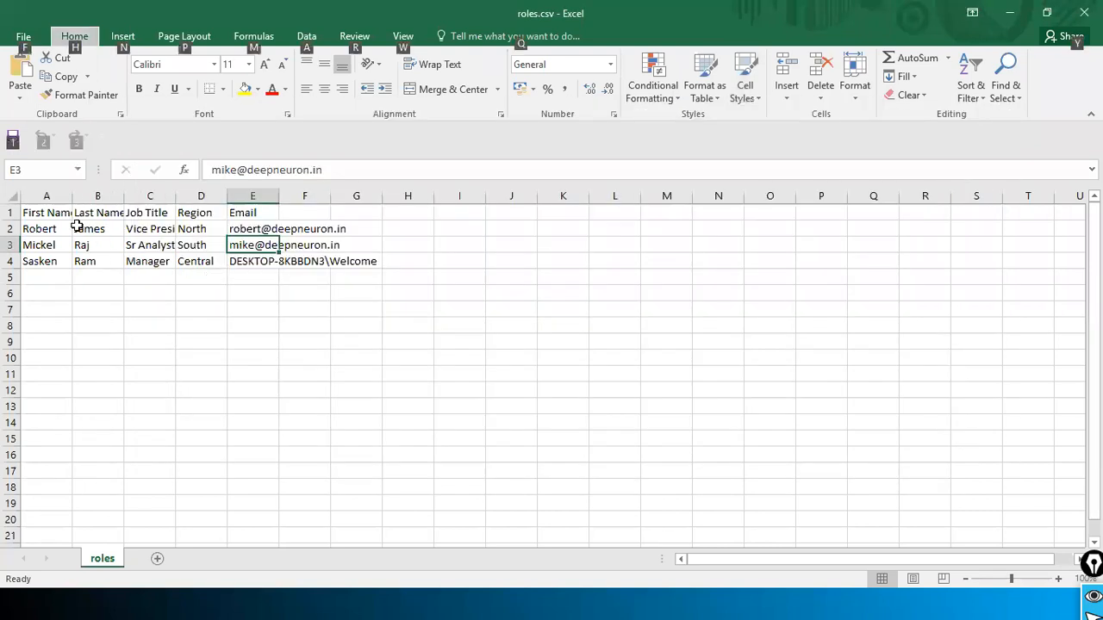
click(54, 229)
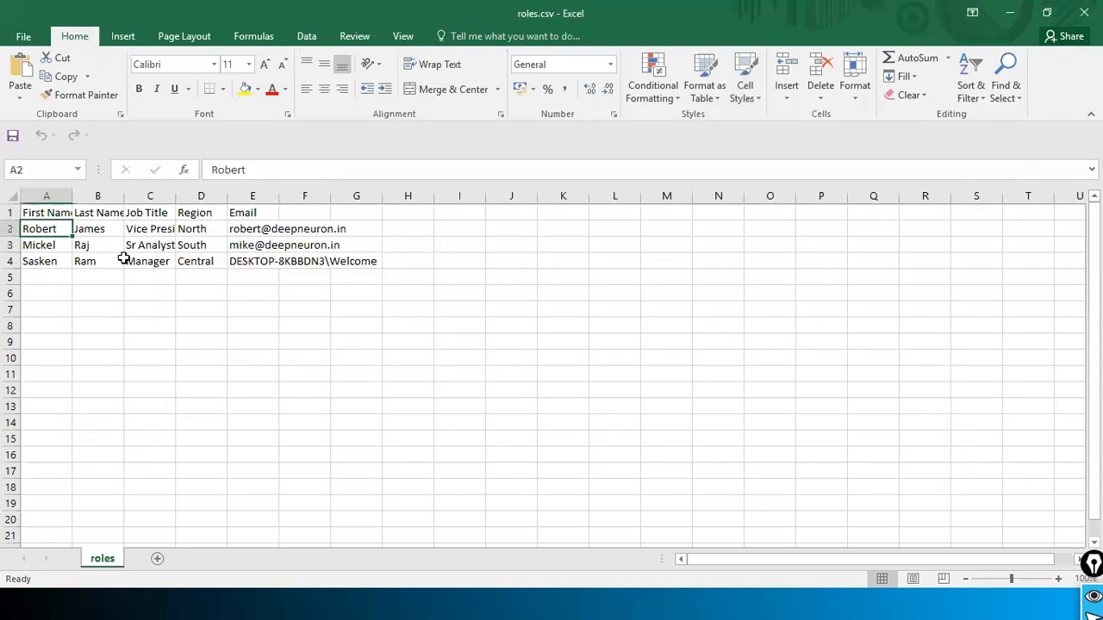
shift+click(357, 263)
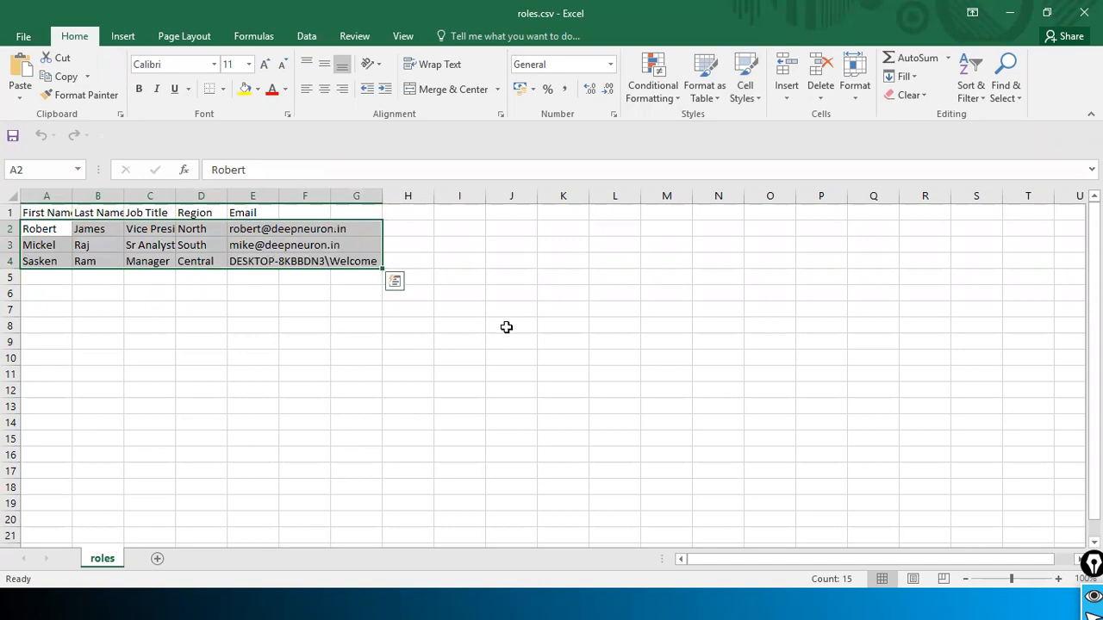
key(alt+Tab)
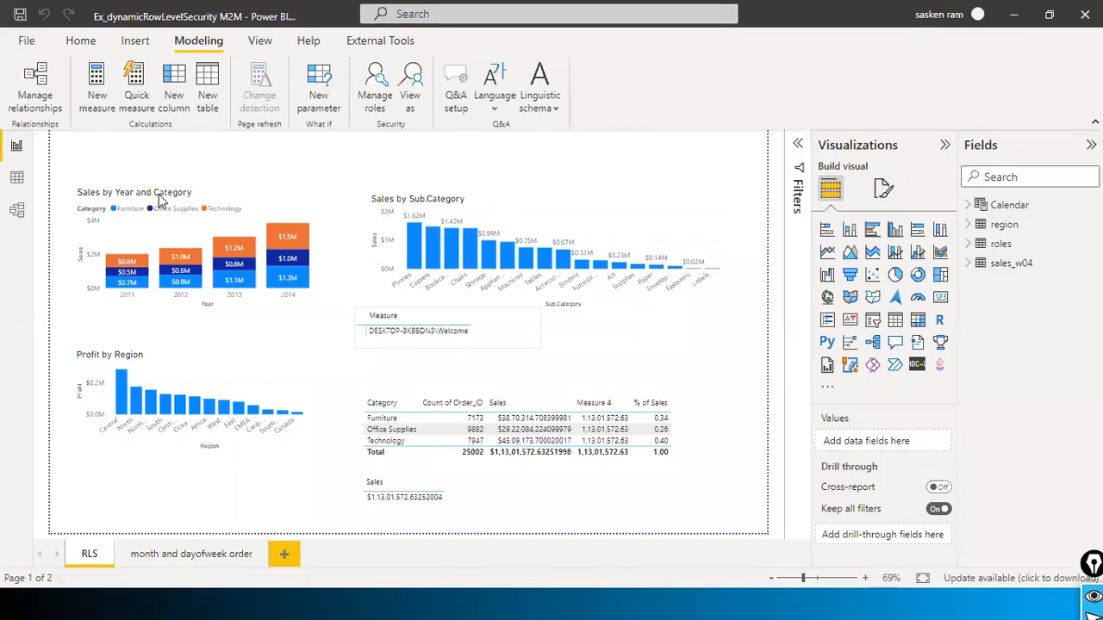
Step: In Model view, delete the roles–region and region–sales_w04 relationships
click(16, 212)
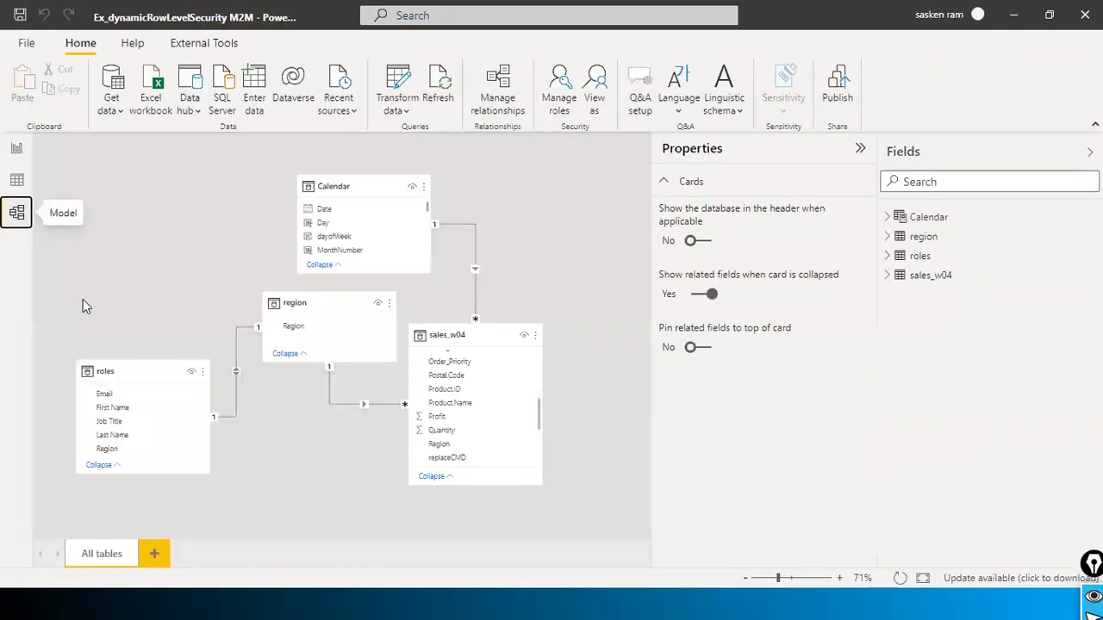
right_click(238, 356)
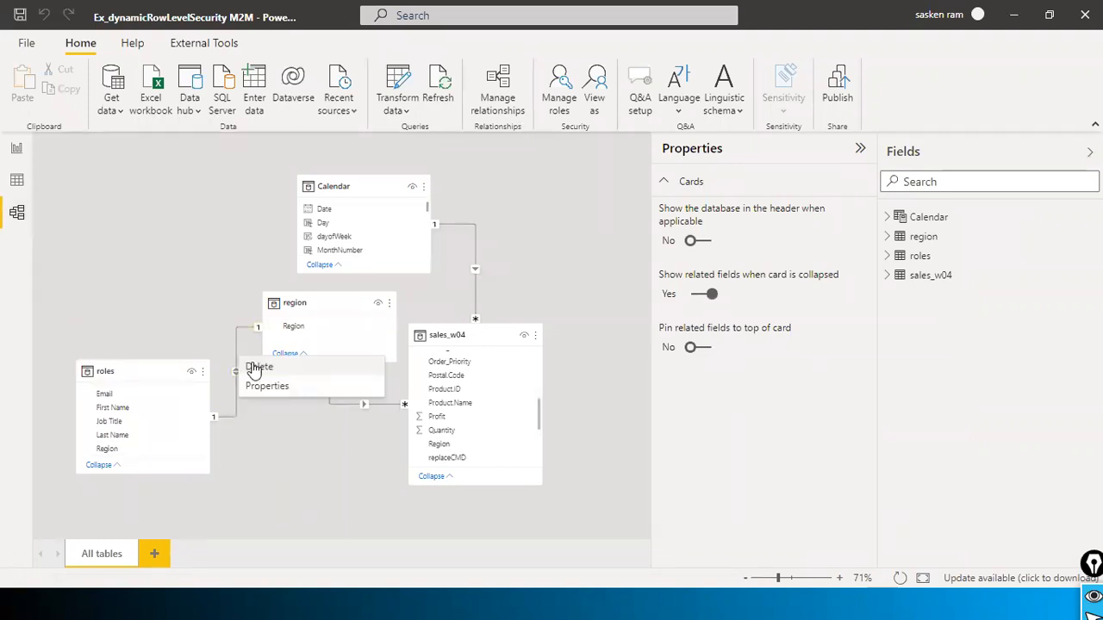
click(333, 360)
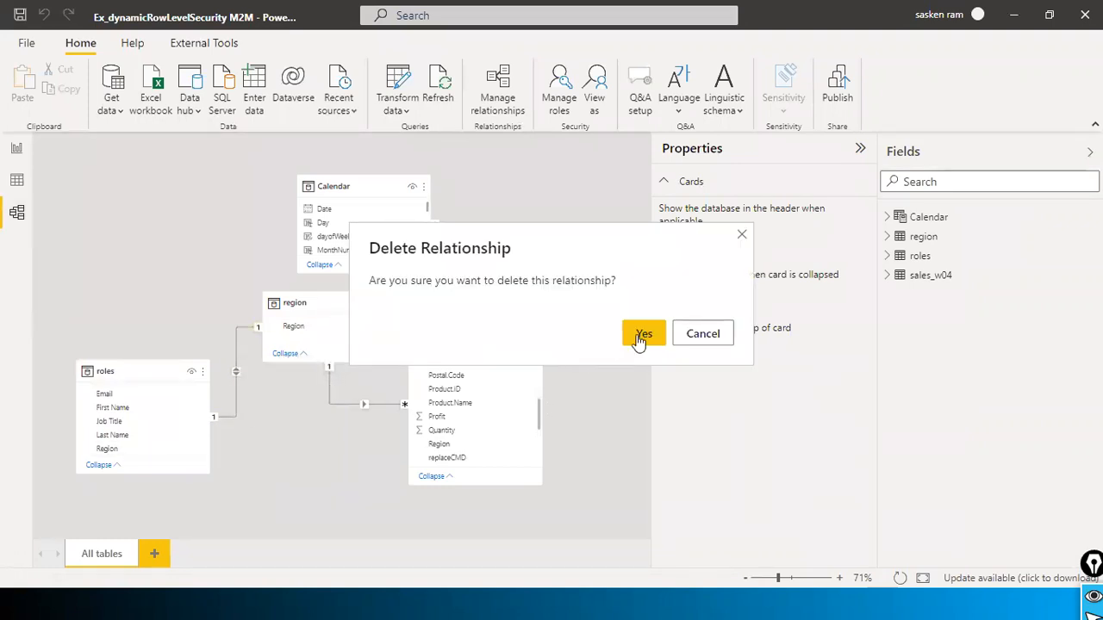
click(637, 338)
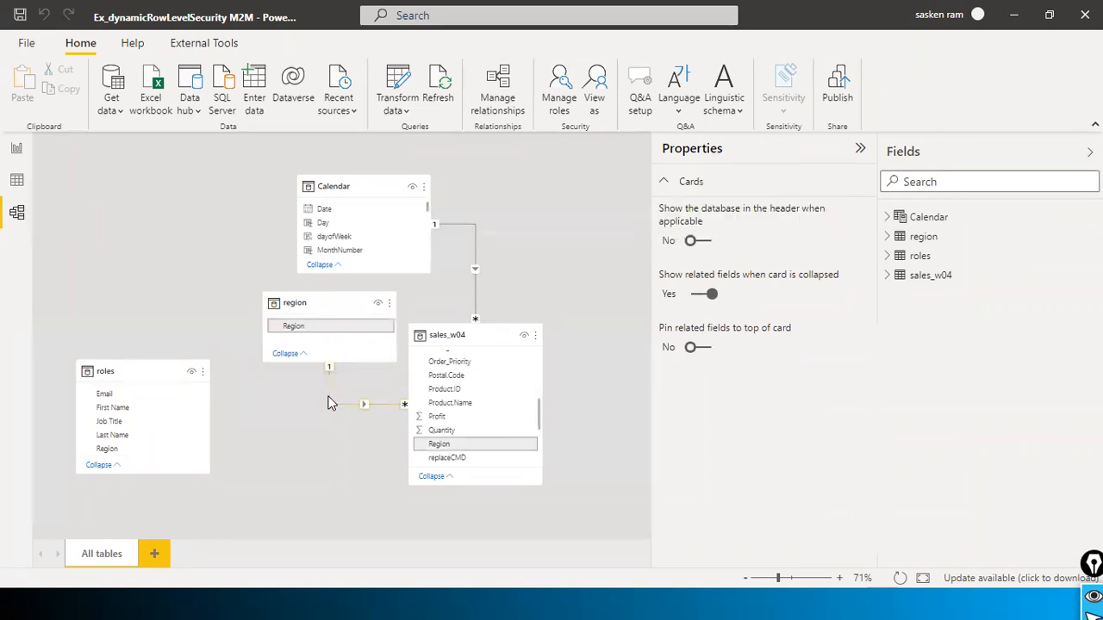
right_click(332, 401)
click(366, 409)
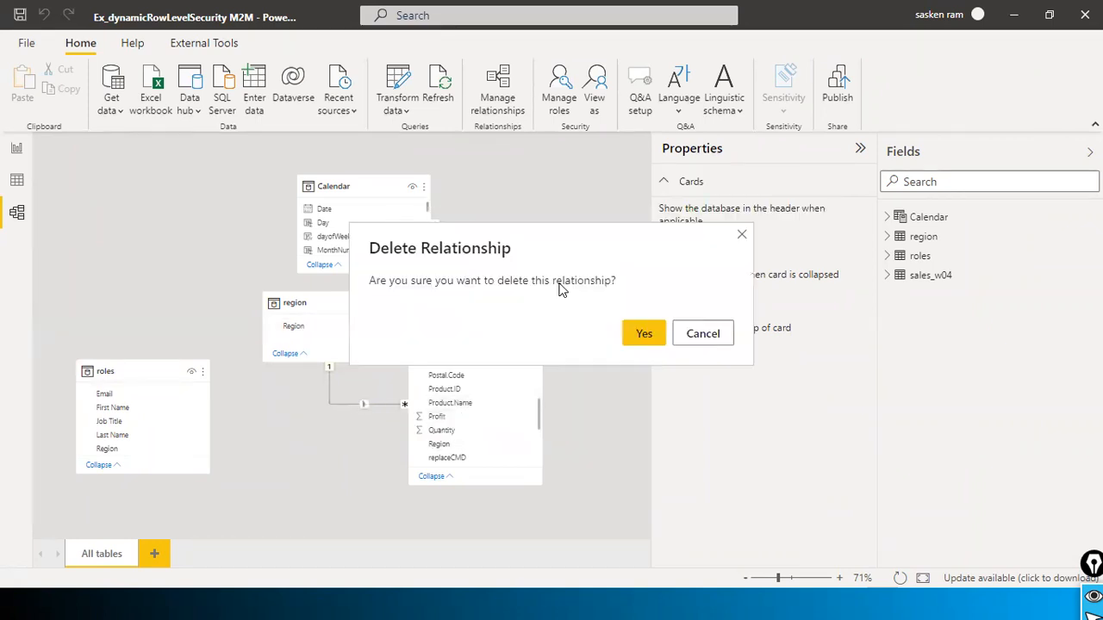
click(638, 334)
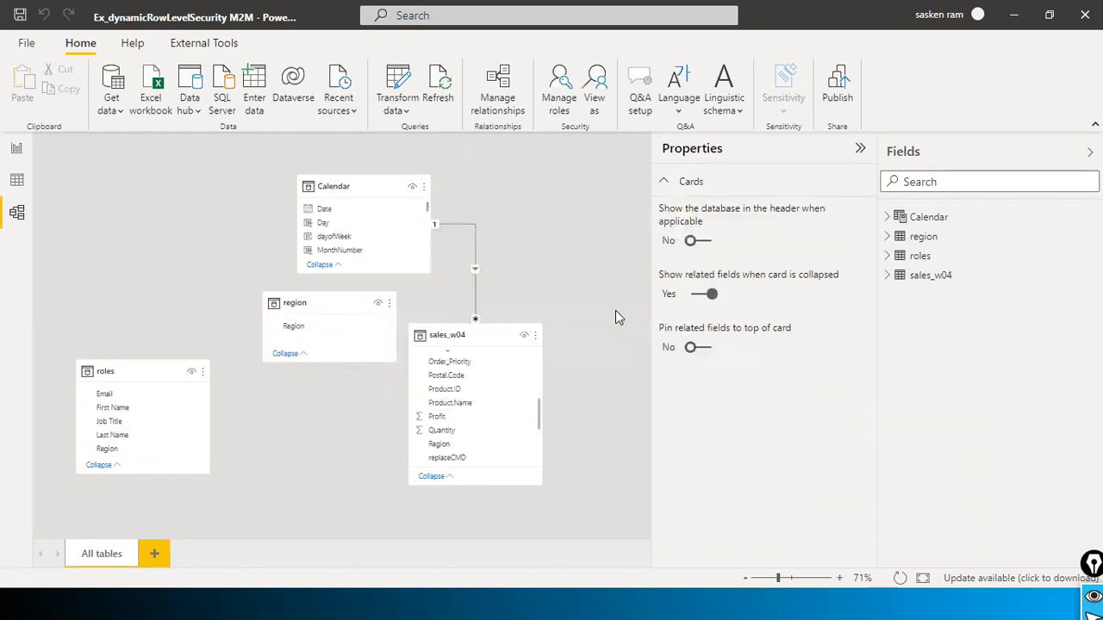
Step: Delete the region table from the model
drag(339, 303, 226, 217)
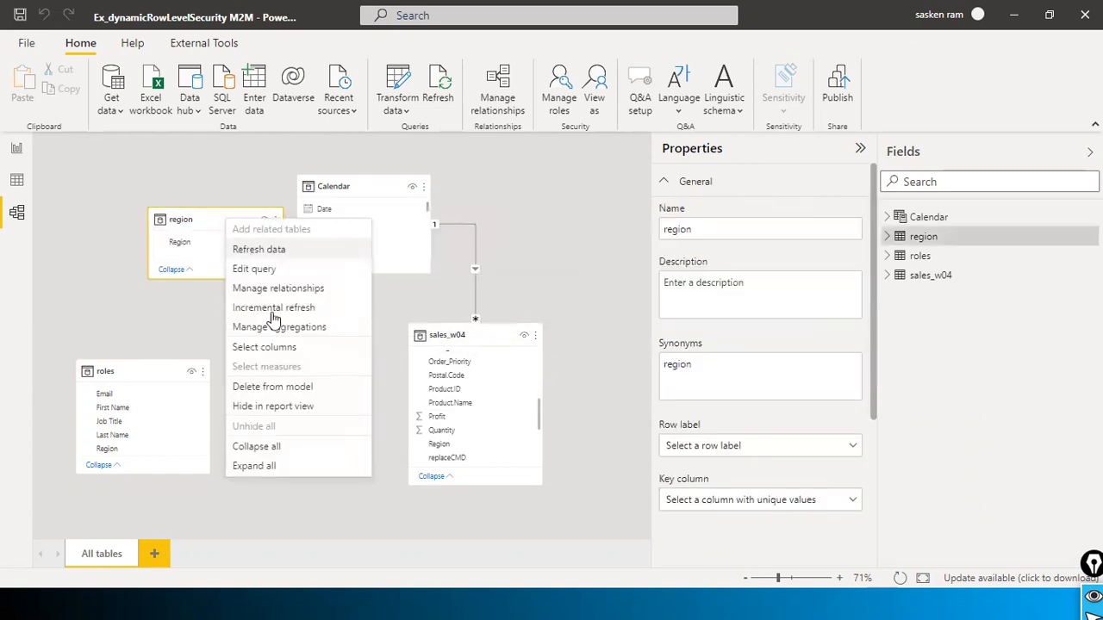
click(279, 389)
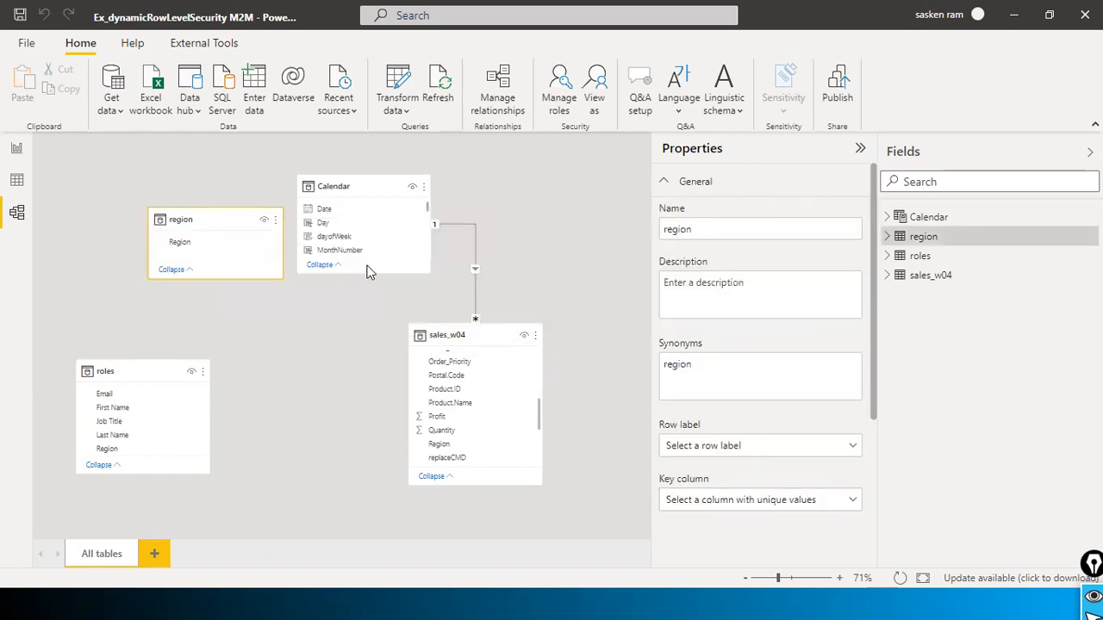
click(636, 331)
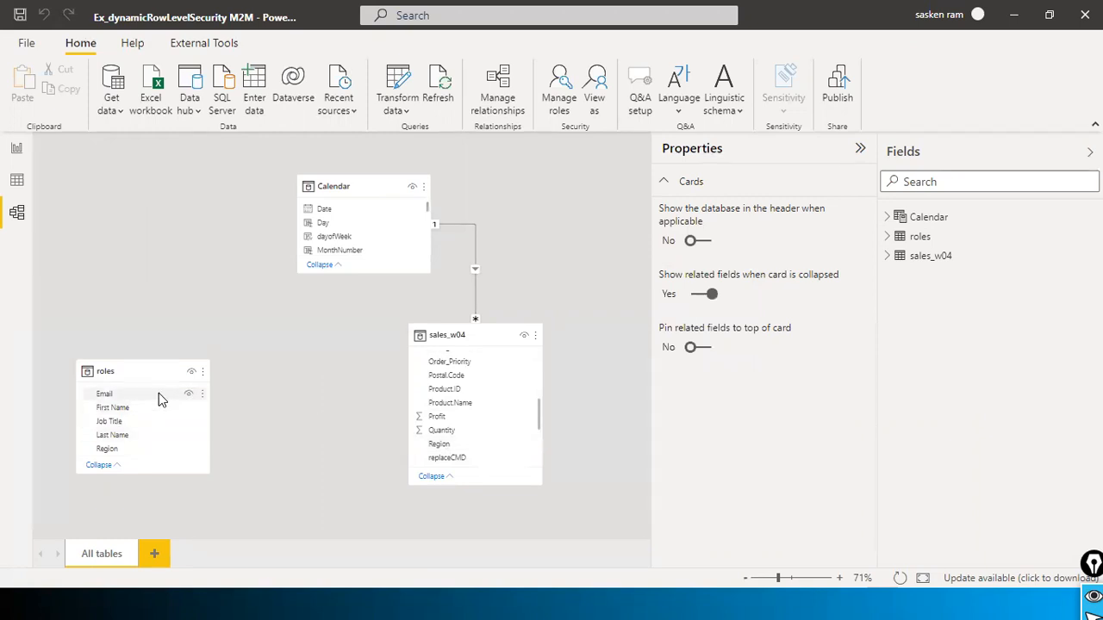
key(alt+Tab)
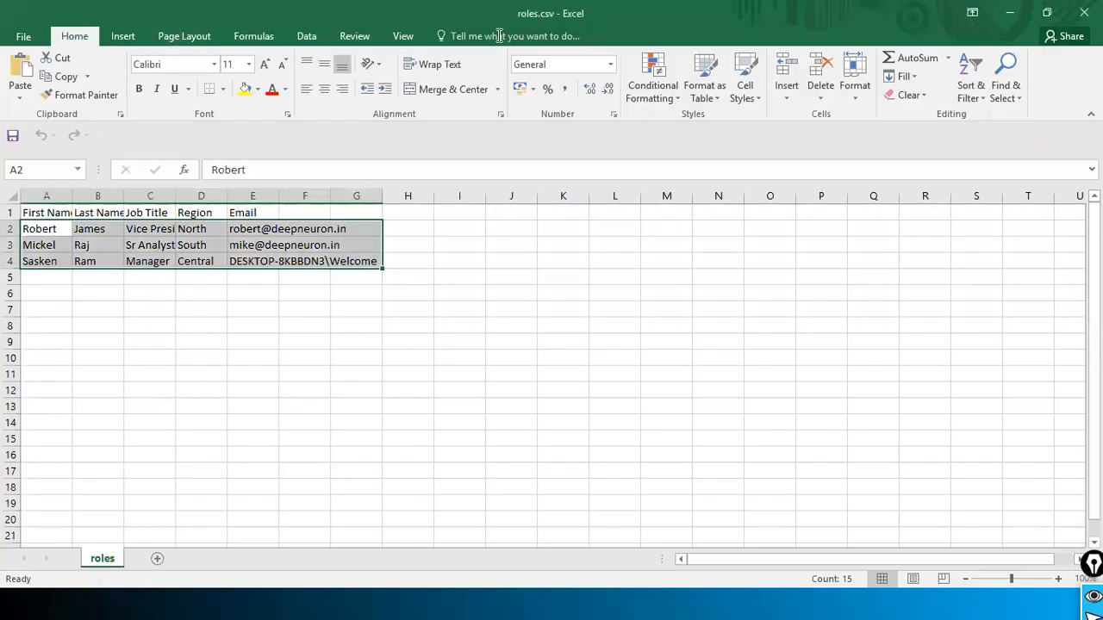
key(alt+Tab)
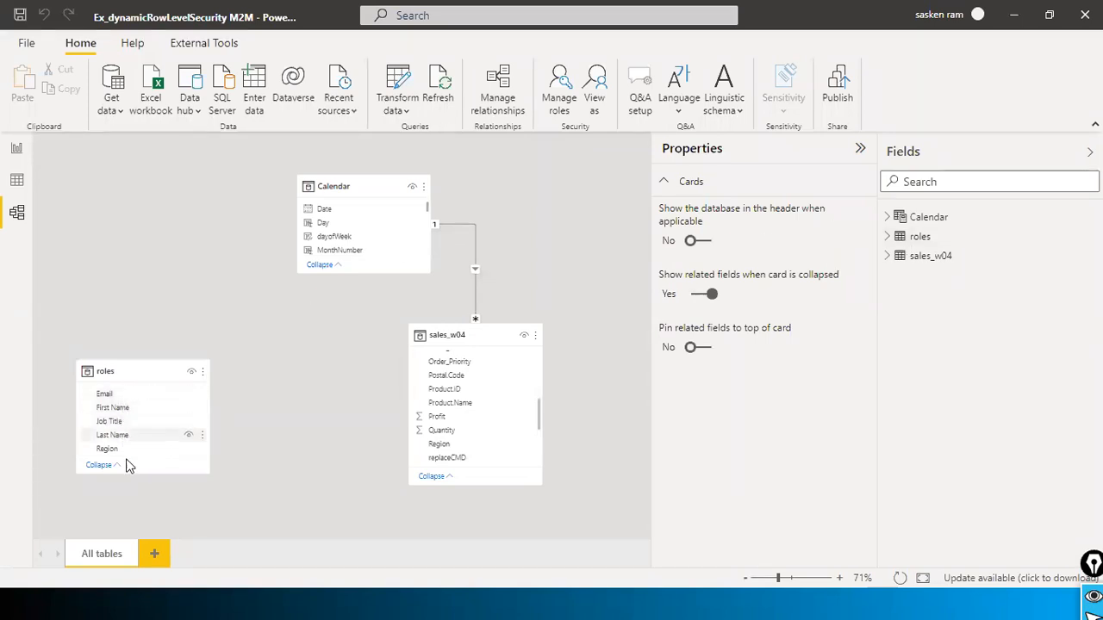
key(alt+Tab)
click(86, 214)
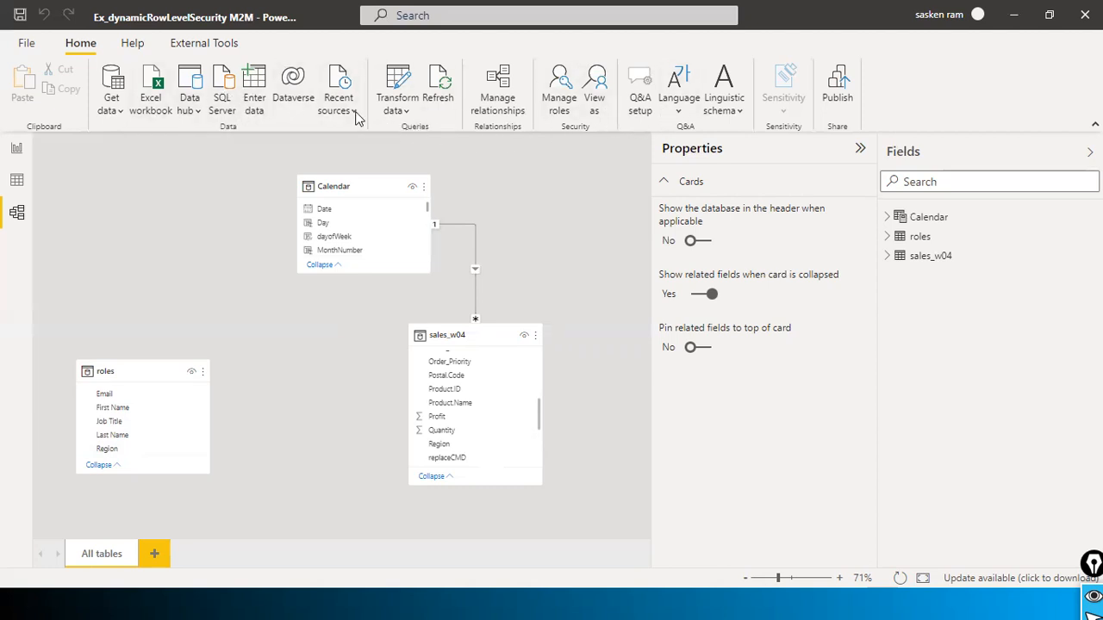
Step: Open Power Query Editor and duplicate the sales_w04 query as sales_w04 (2)
click(405, 112)
click(417, 137)
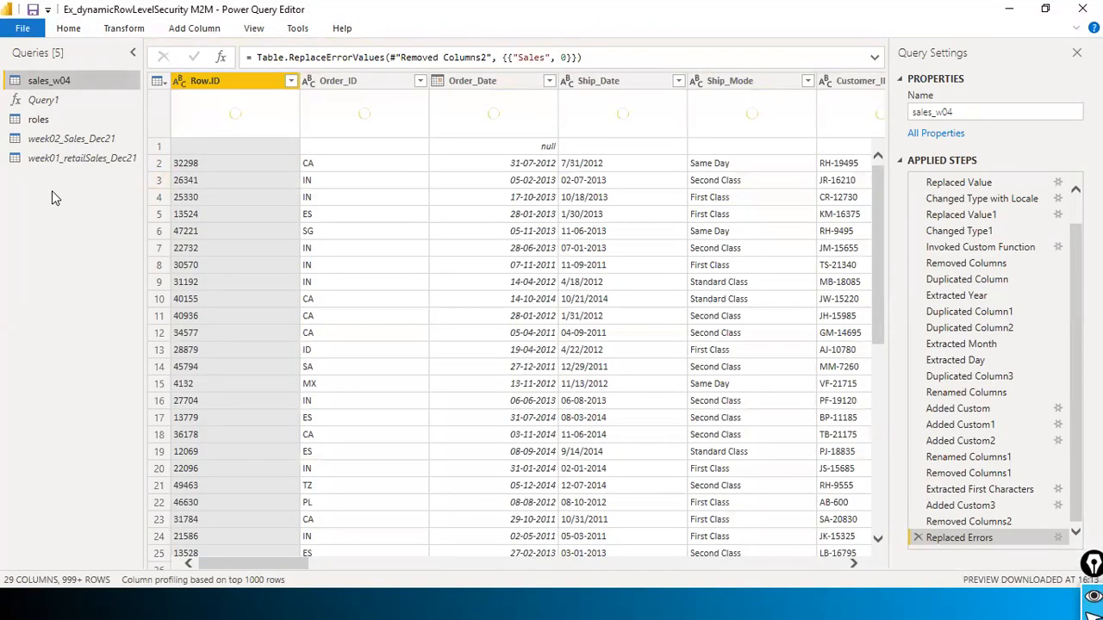
right_click(82, 80)
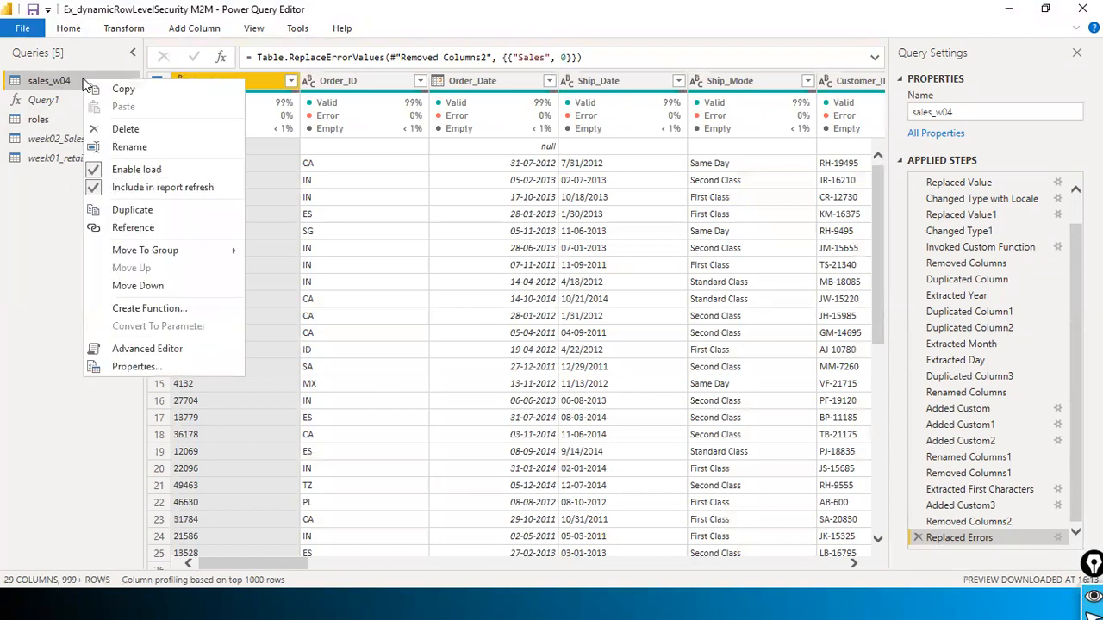
click(163, 212)
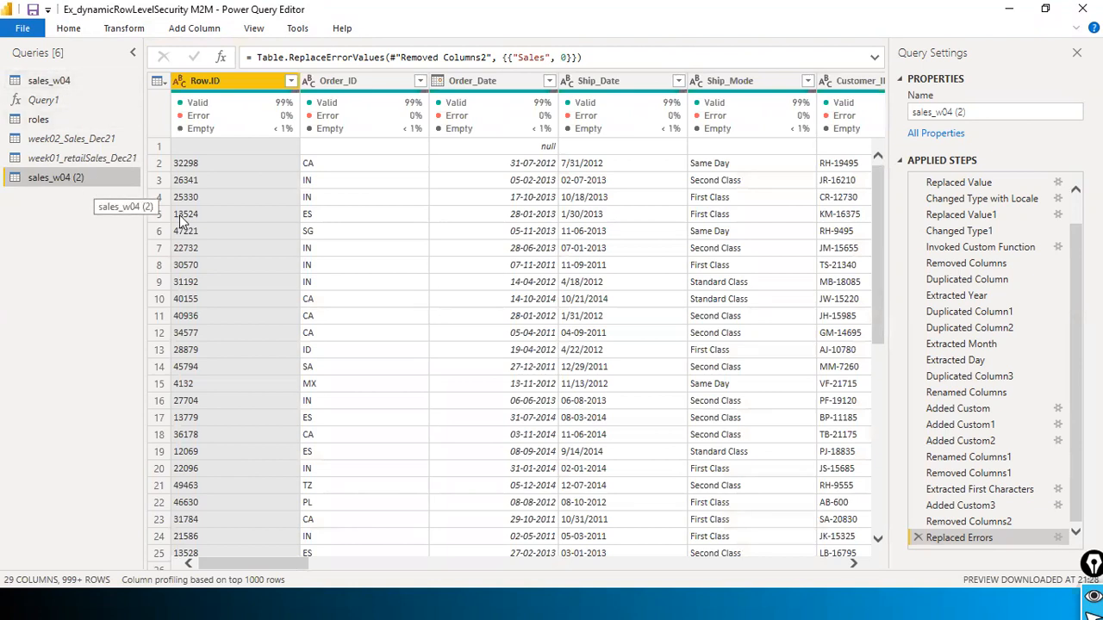
Step: Find the Region column with Go to Column and remove all other columns from sales_w04 (2)
drag(255, 564, 360, 566)
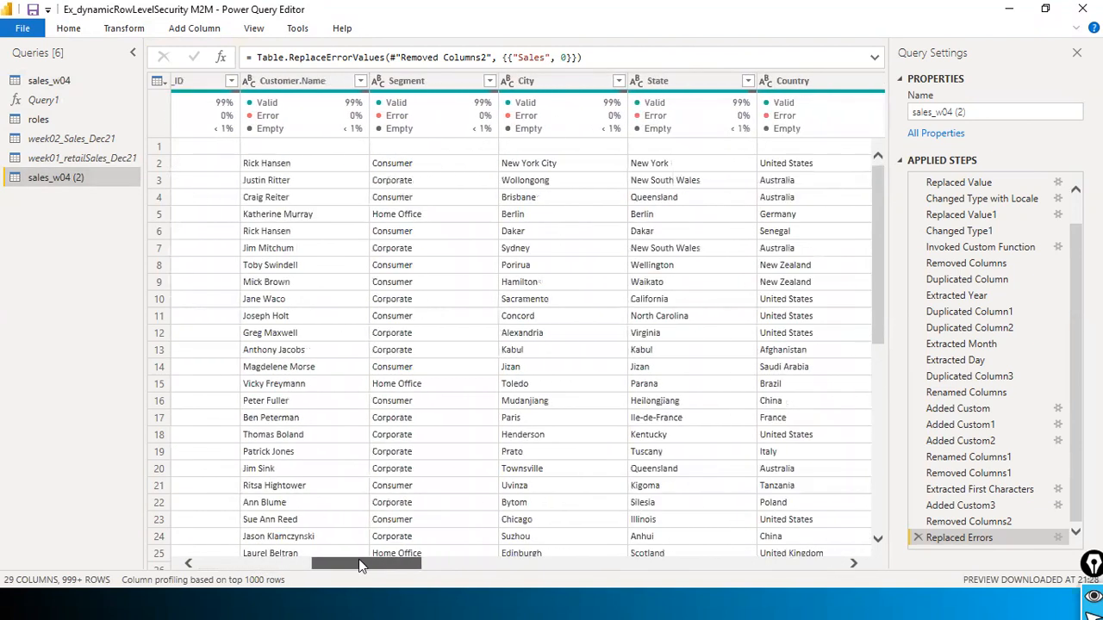
scroll(361, 566, left, 4)
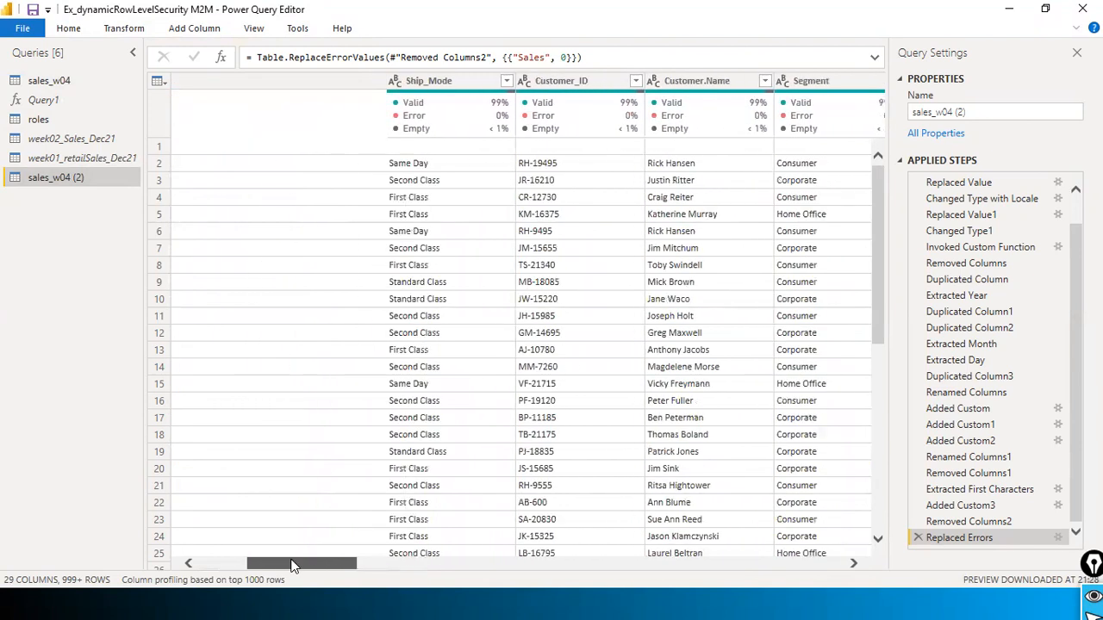
scroll(357, 568, right, 4)
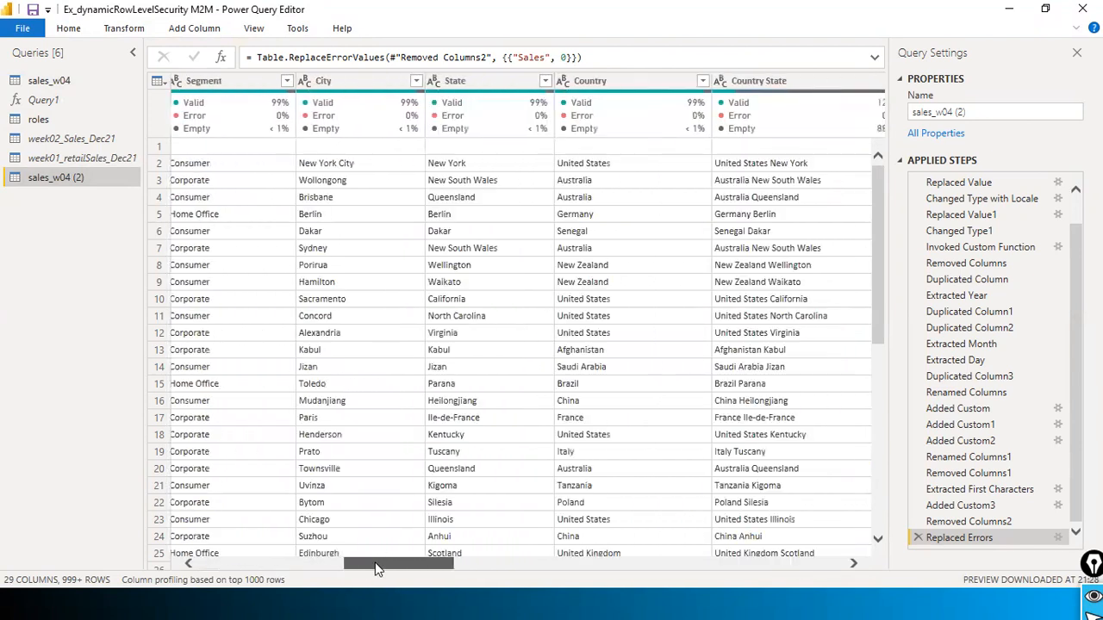
scroll(375, 566, right, 4)
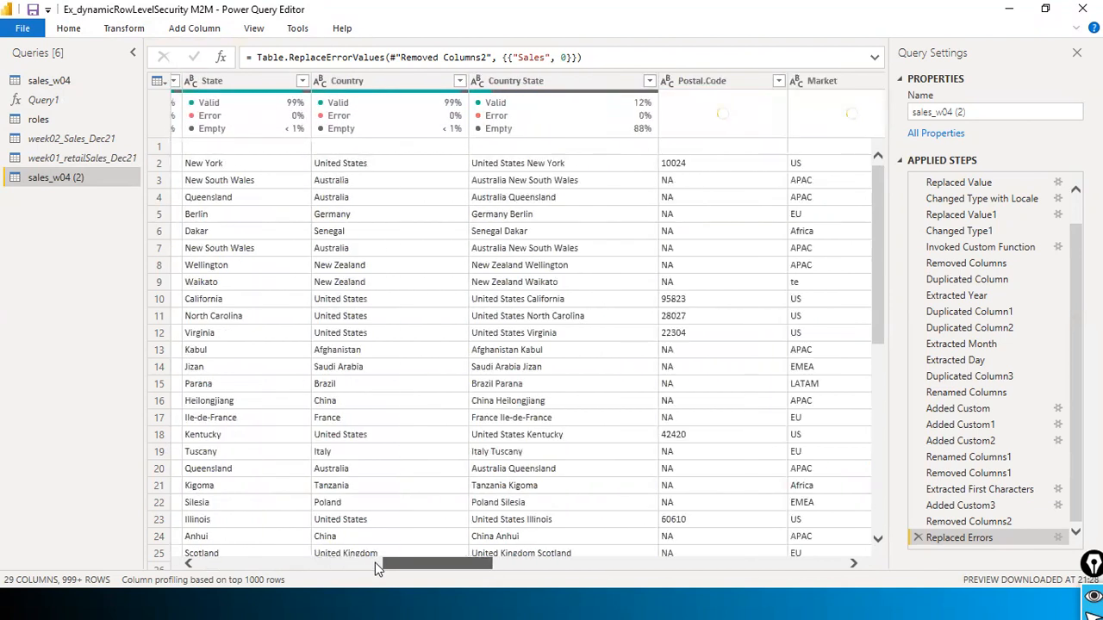
scroll(375, 565, left, 6)
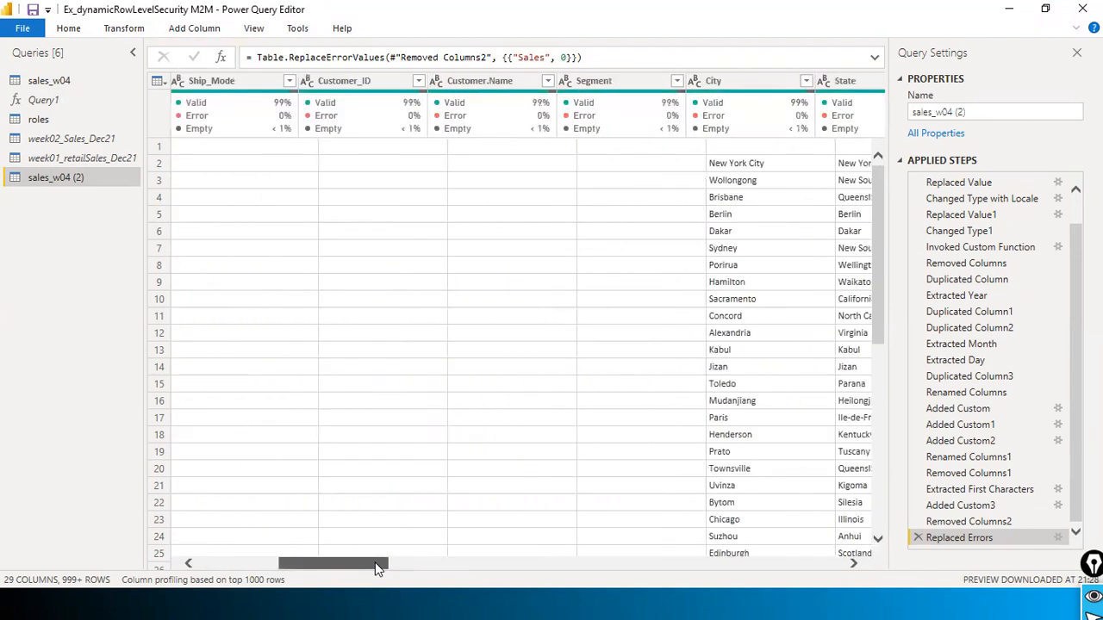
click(253, 28)
click(355, 79)
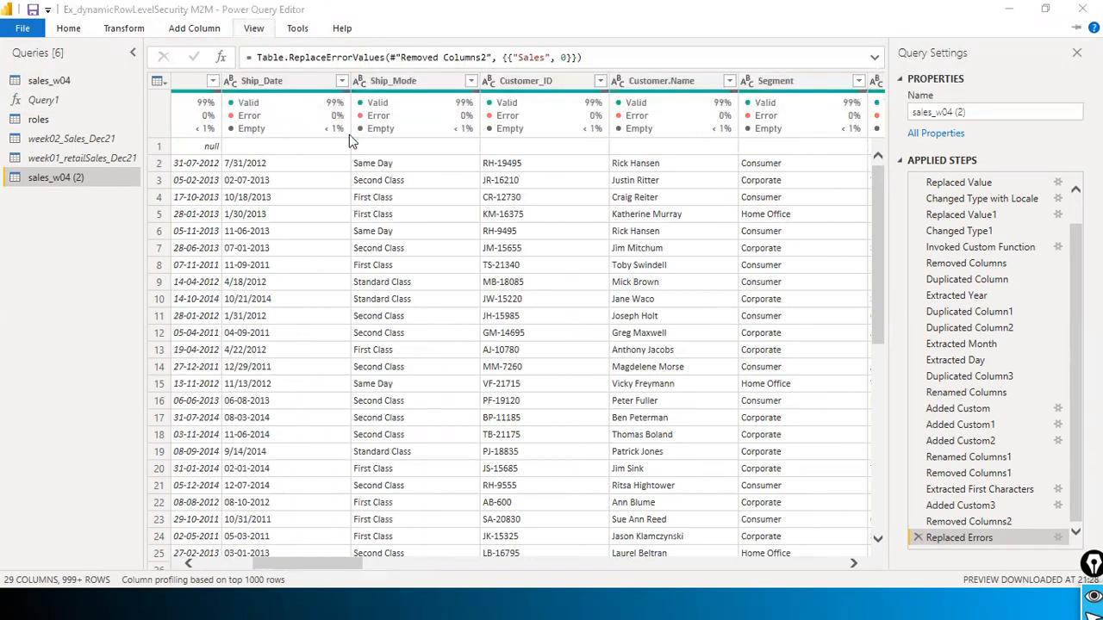
text(reg)
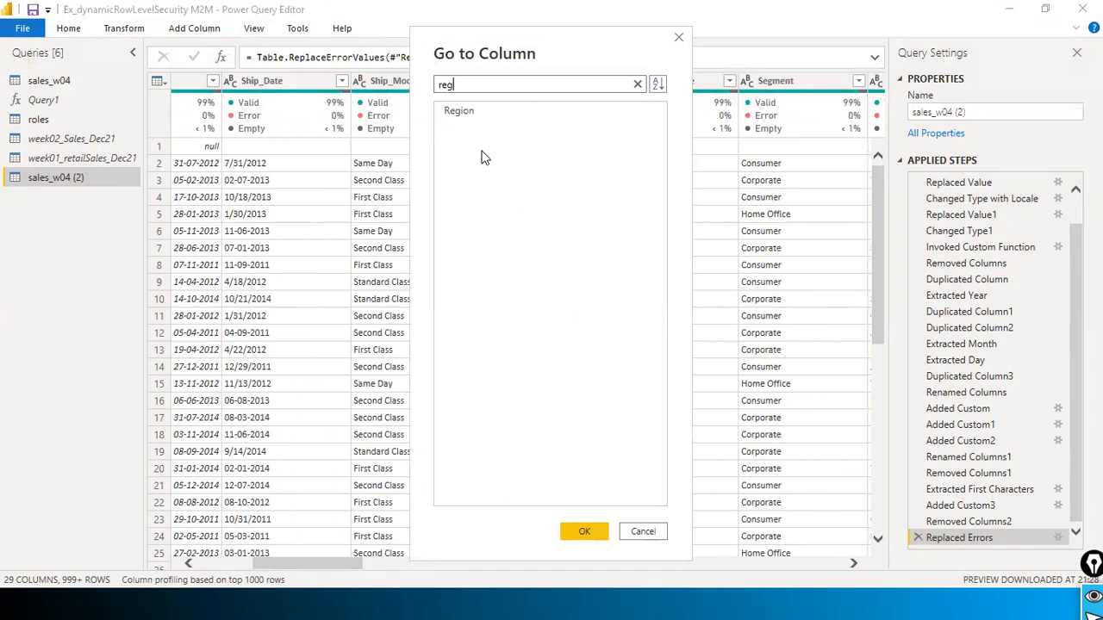
click(483, 115)
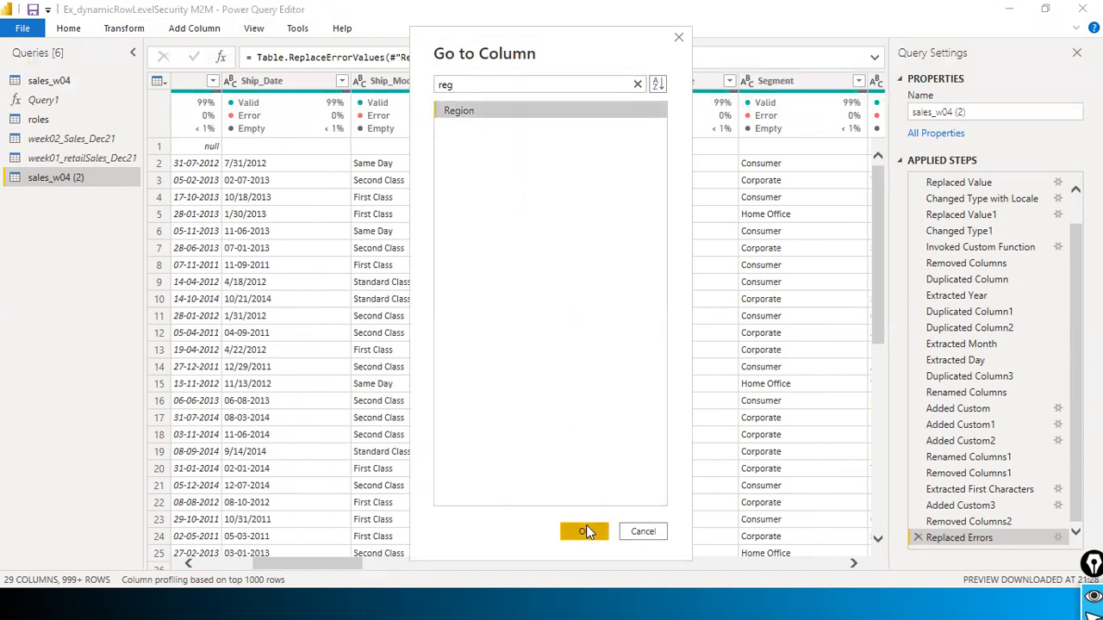
click(585, 530)
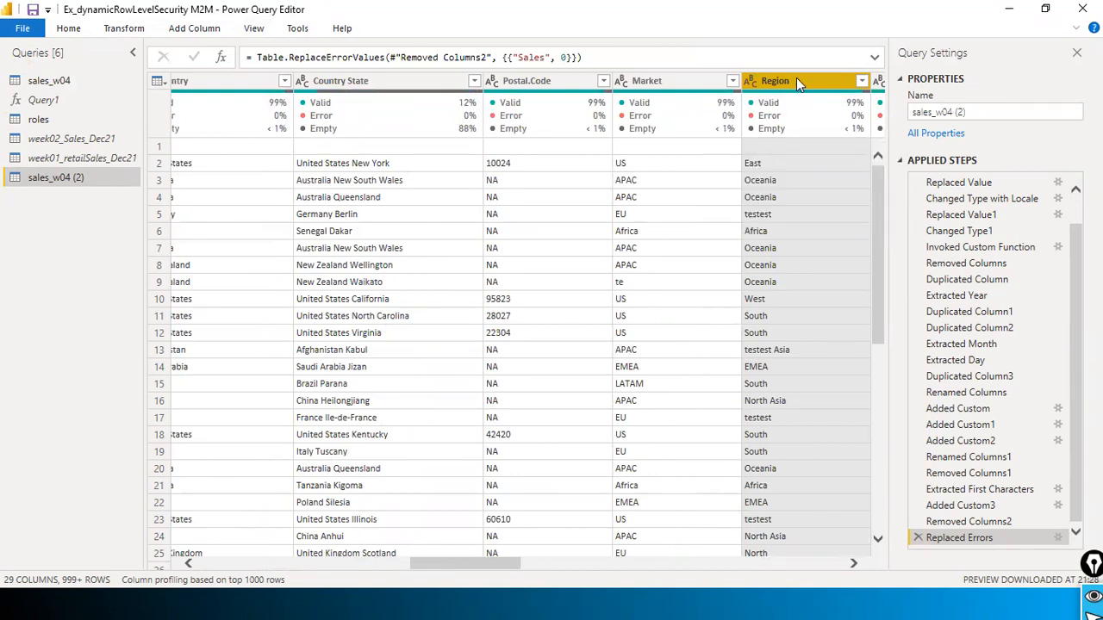
right_click(796, 79)
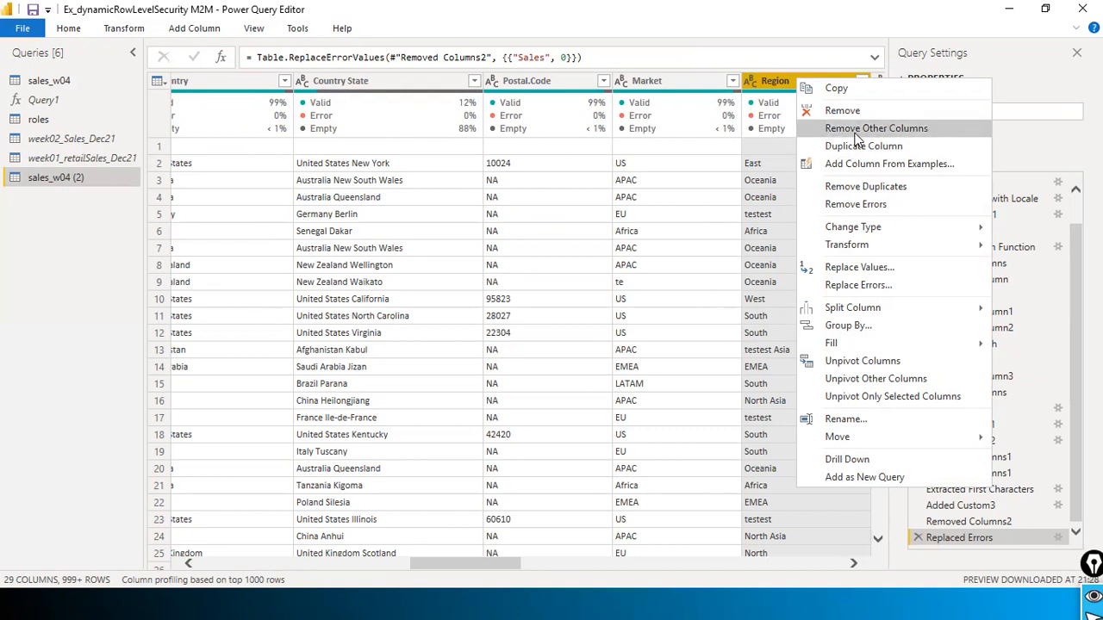
click(874, 130)
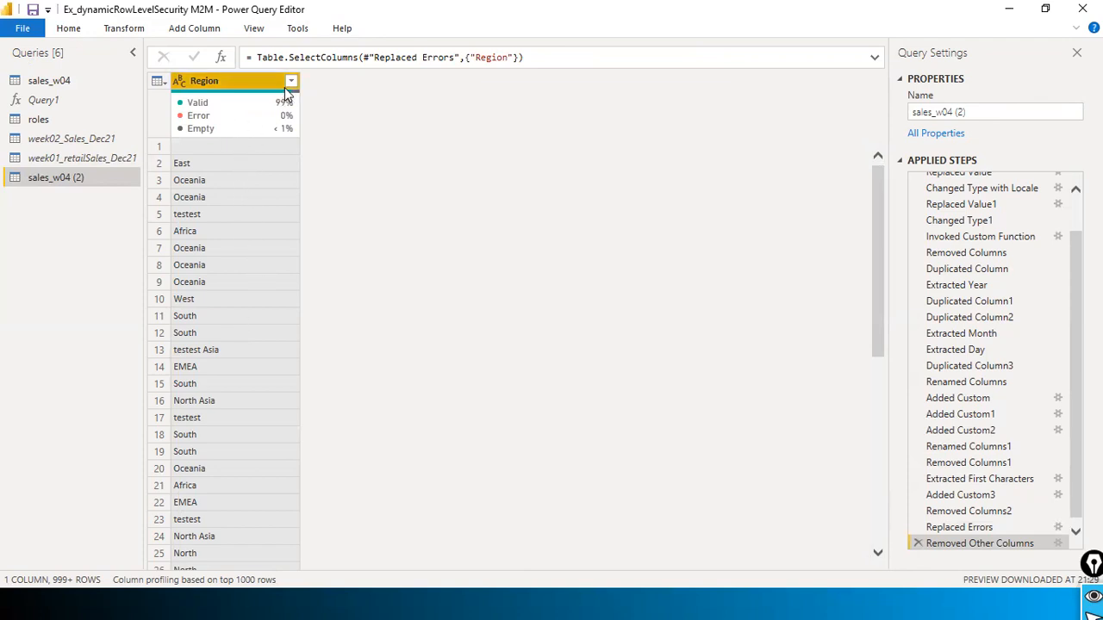
Step: Remove duplicate Region values, leaving 14, and rename the query to region_bridge
right_click(255, 80)
click(323, 188)
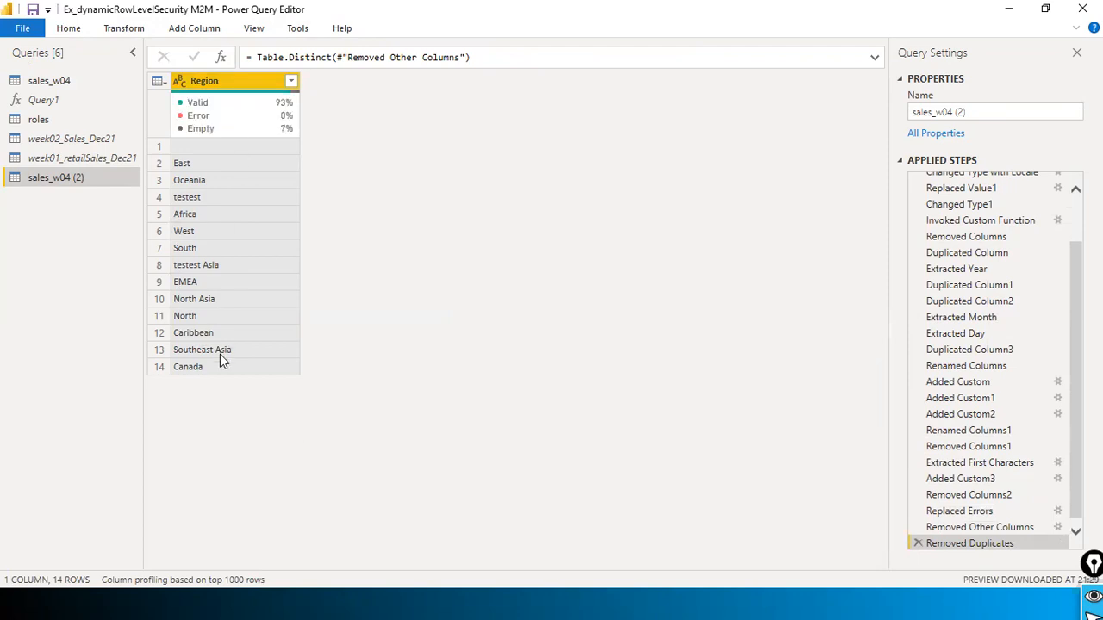
double_click(61, 184)
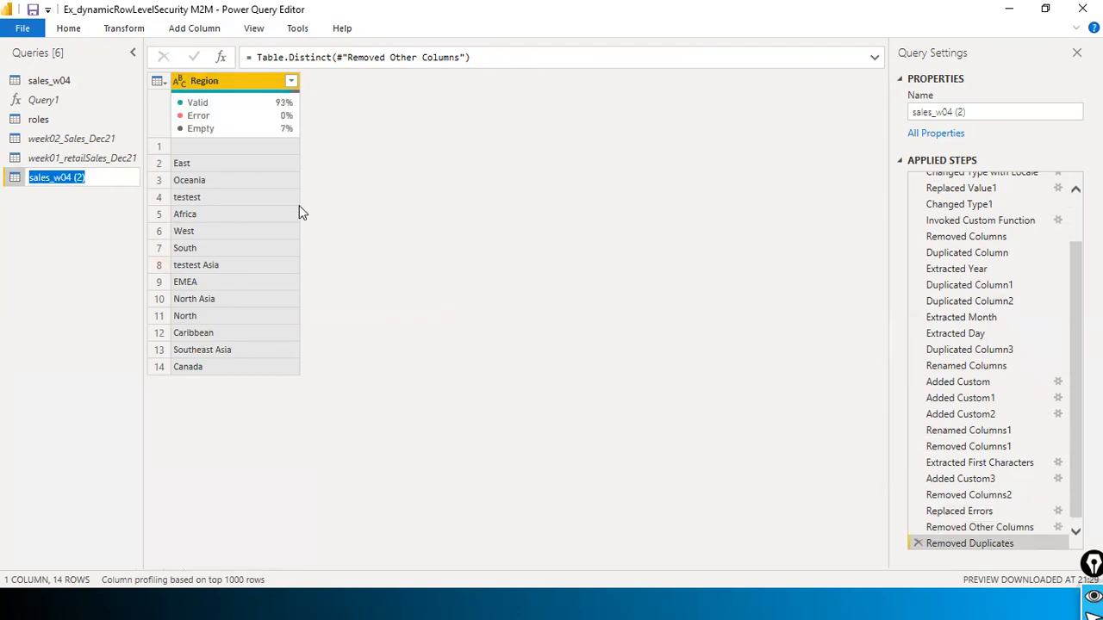
text(region lkp)
key(BackSpace)
key(BackSpace)
key(BackSpace)
key(BackSpace)
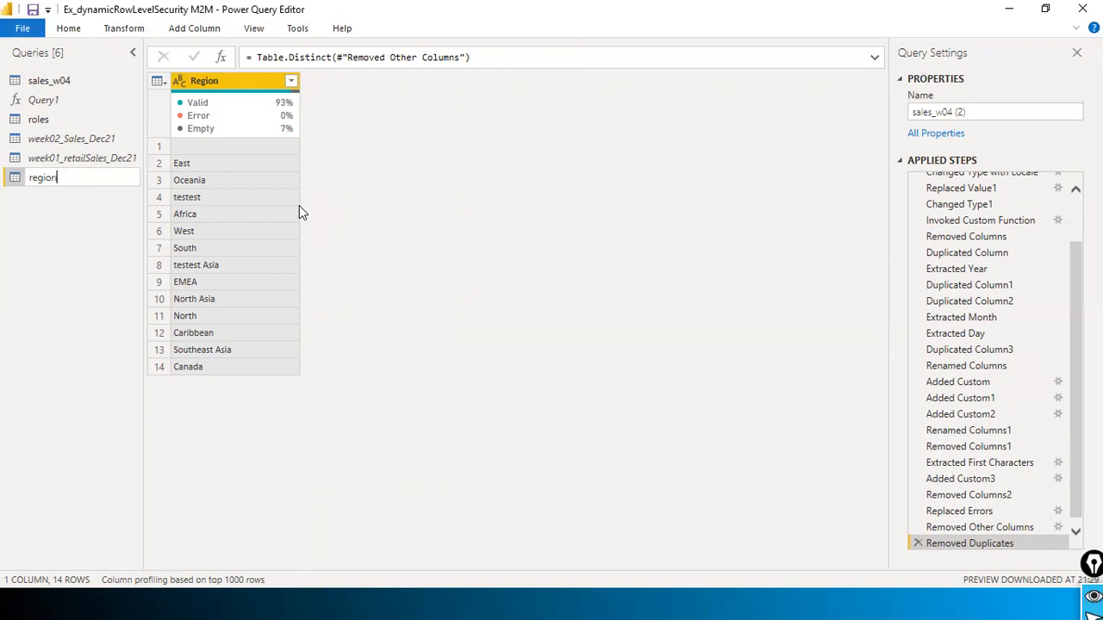
text(_bridge)
key(Return)
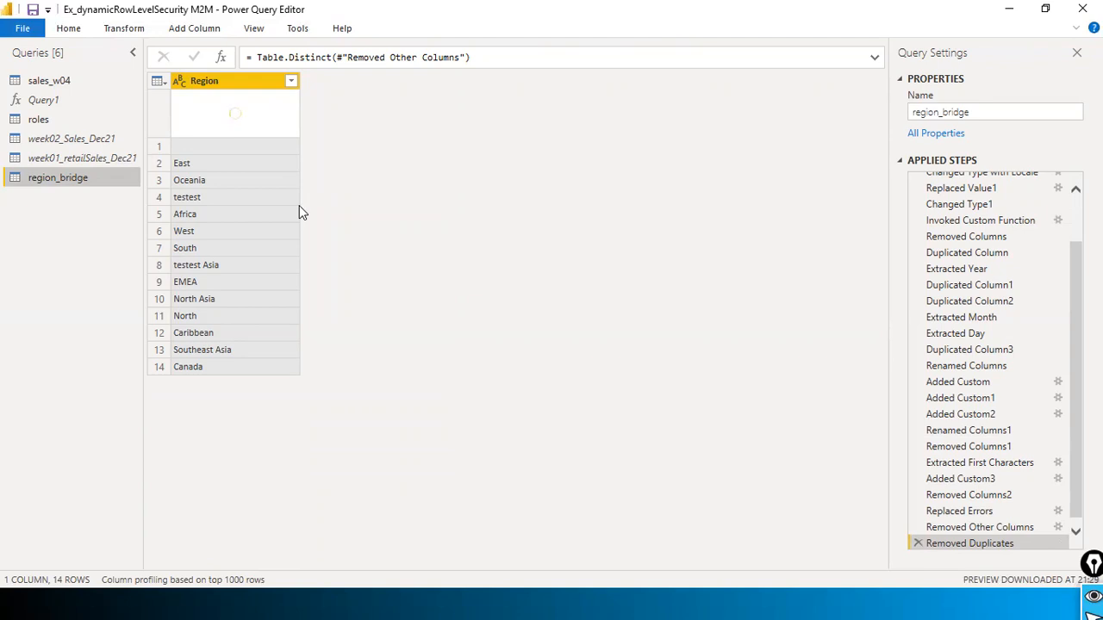
click(23, 28)
Step: Apply the query changes and bring region_bridge, linked one-to-many to sales_w04, into view
key(Escape)
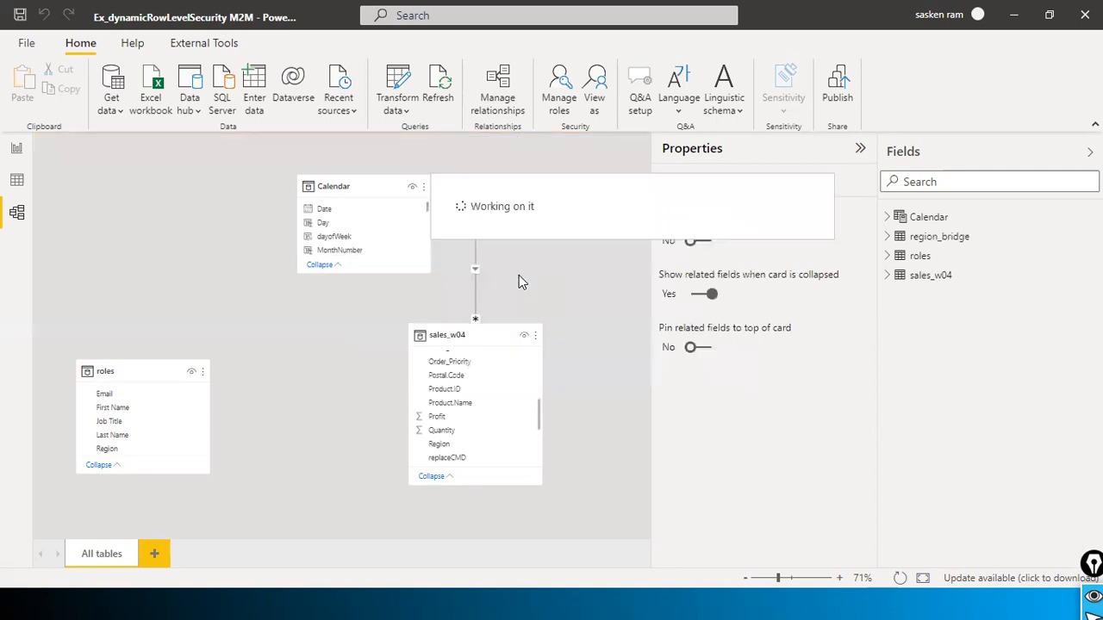
drag(297, 530, 565, 510)
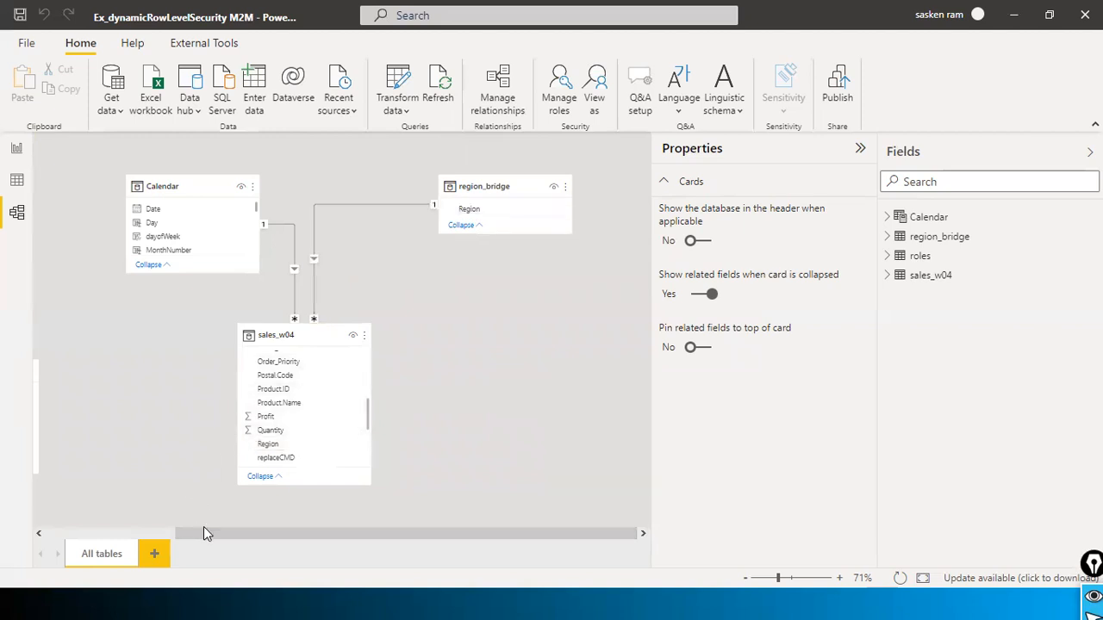
Step: Reposition roles, sales_w04 and region_bridge, and relate region_bridge[Region] to roles[Region]
drag(194, 533, 167, 533)
drag(47, 376, 612, 360)
drag(331, 330, 254, 349)
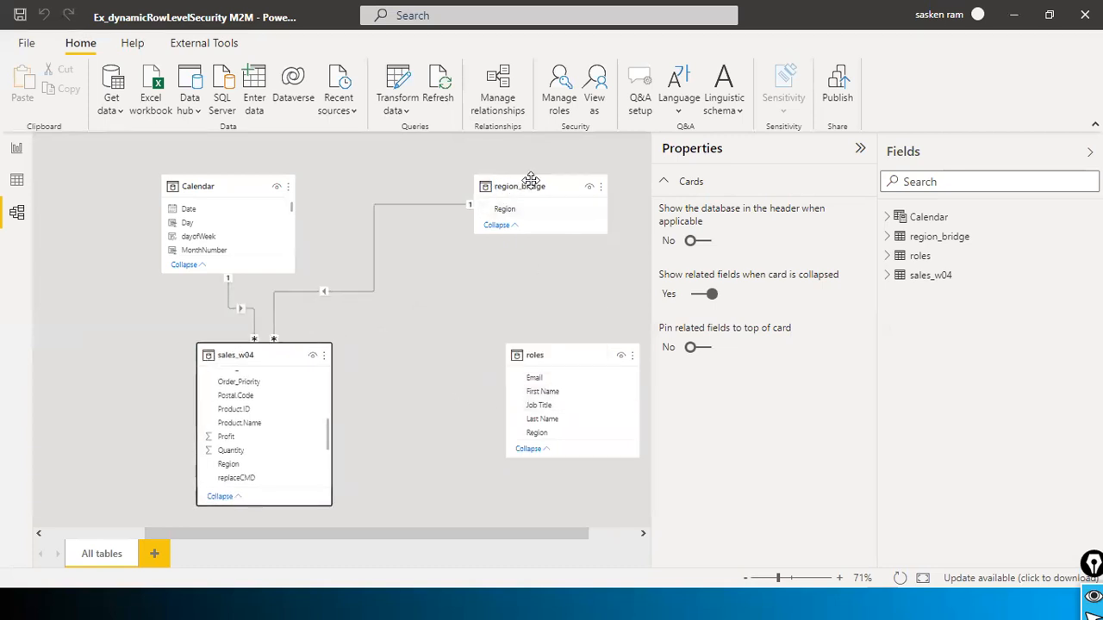
drag(531, 179, 438, 192)
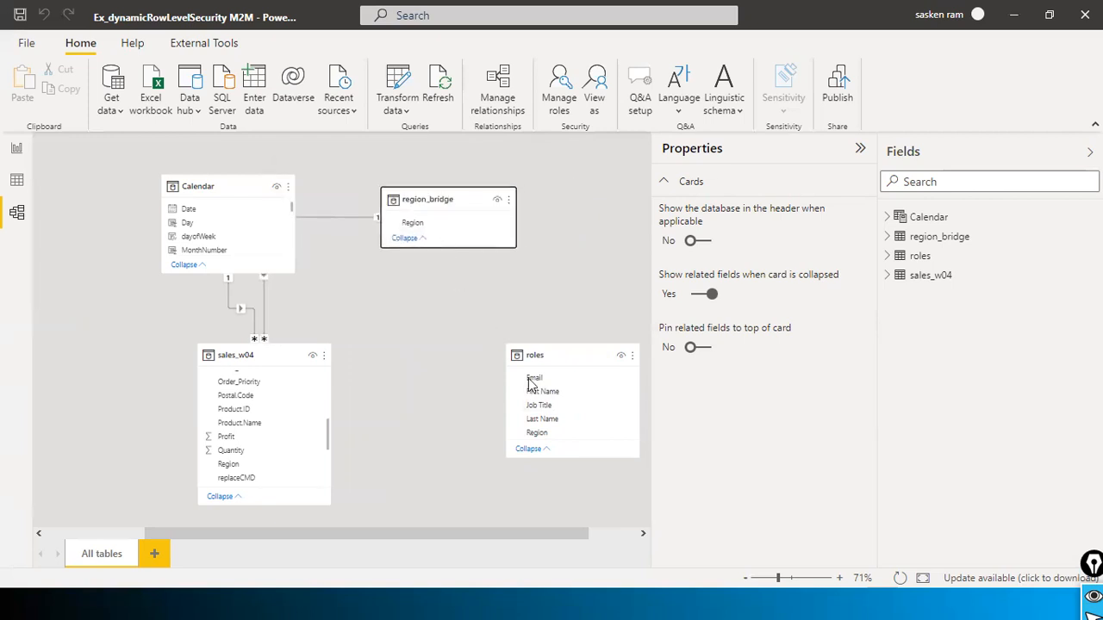
drag(421, 226, 536, 440)
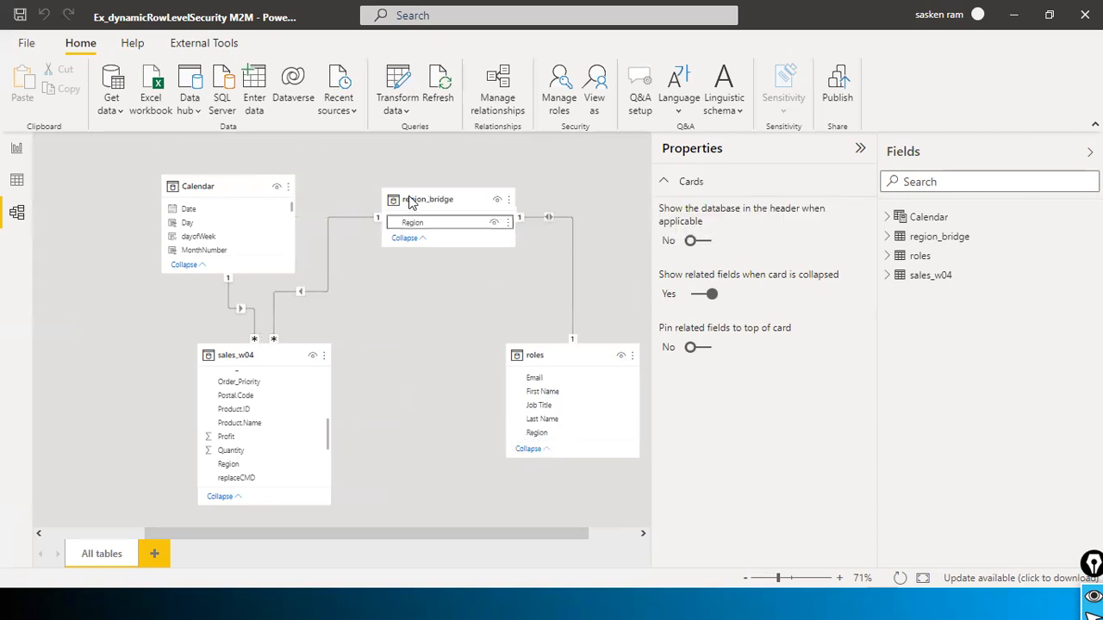
Step: Tidy the diagram by moving sales_w04 and the Calendar table further left
drag(561, 355, 543, 411)
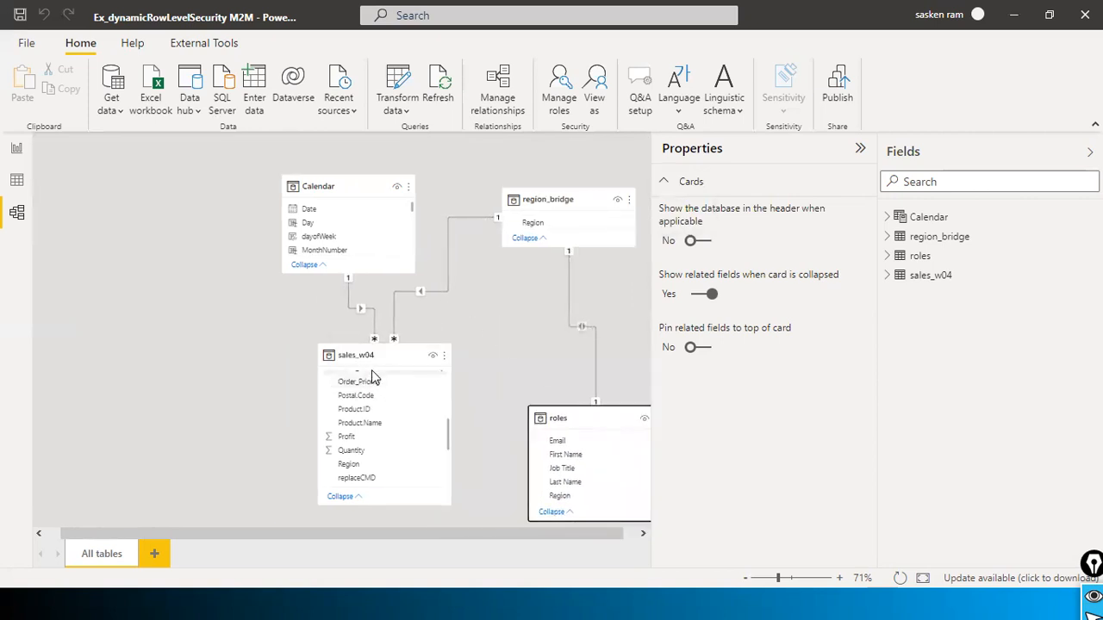
drag(369, 356, 246, 382)
drag(365, 182, 203, 193)
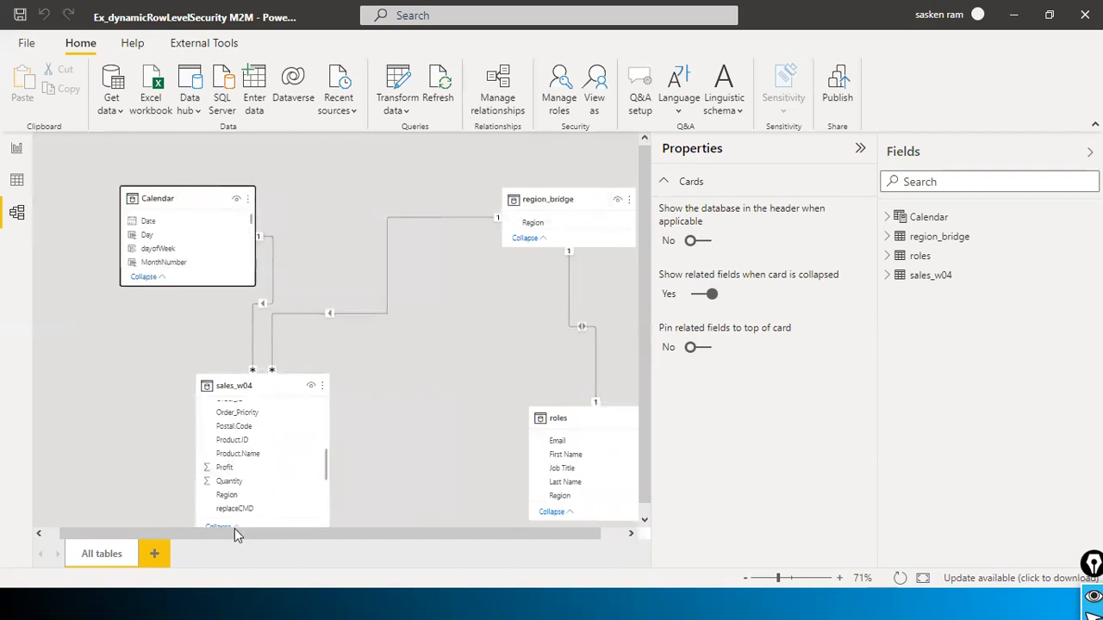
drag(234, 534, 346, 534)
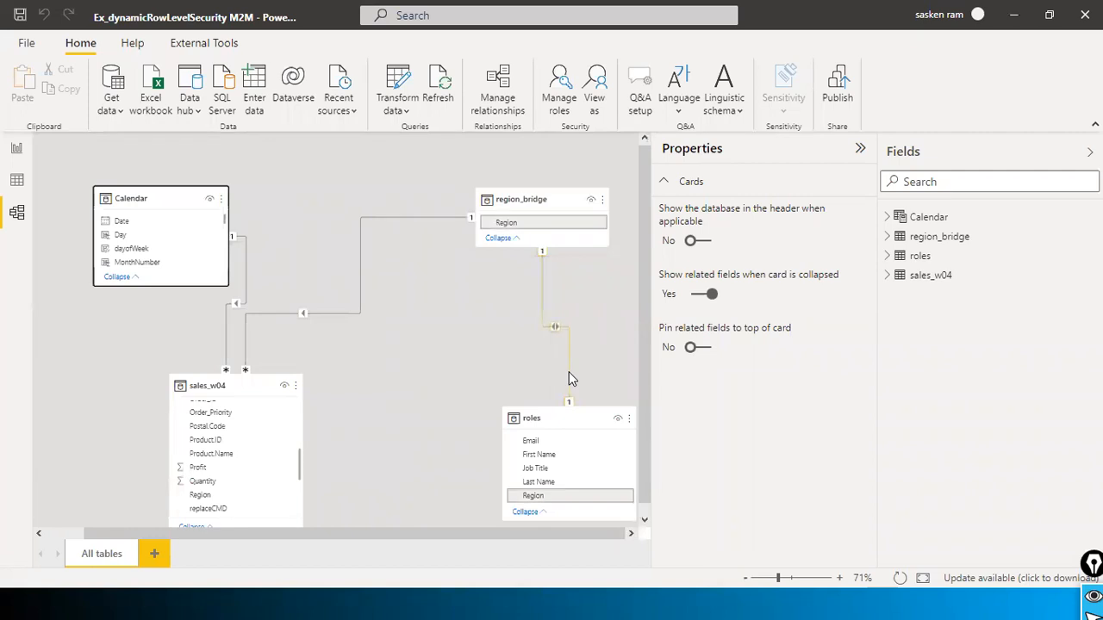
key(alt+Tab)
Step: Inspect the roles.csv job titles and Region values, starting with North, then return to the Power BI model
click(62, 274)
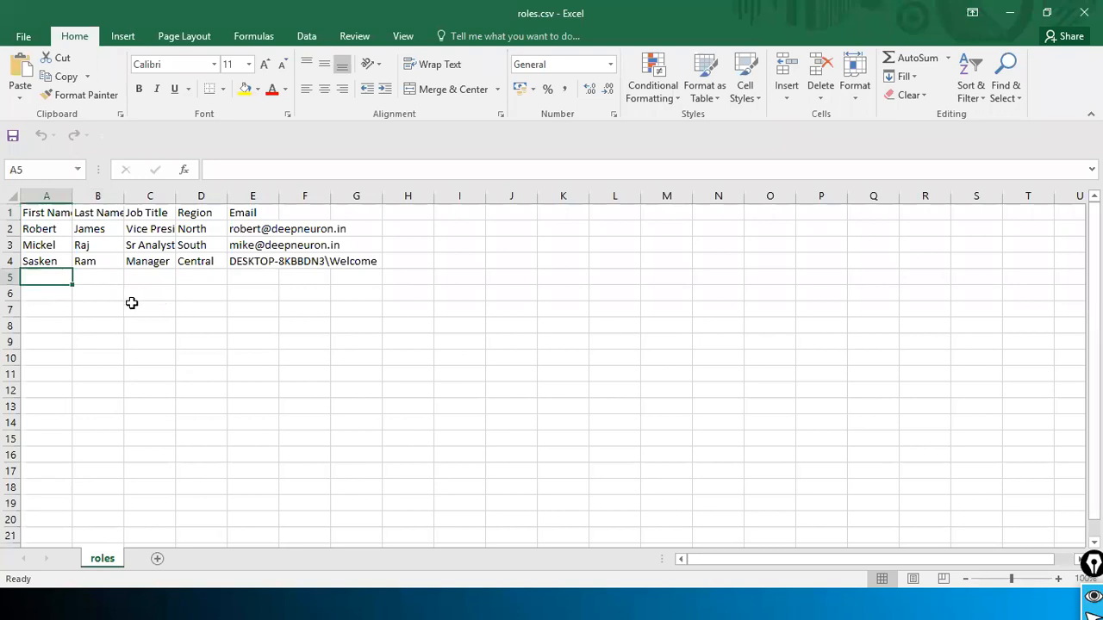
click(40, 230)
click(160, 231)
click(191, 230)
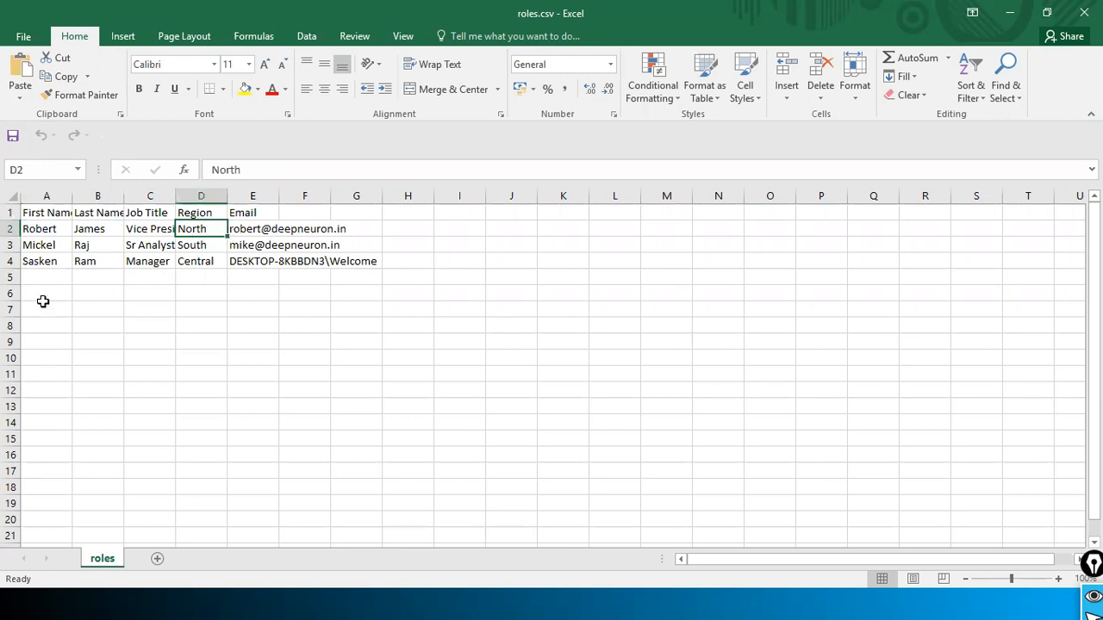
click(192, 283)
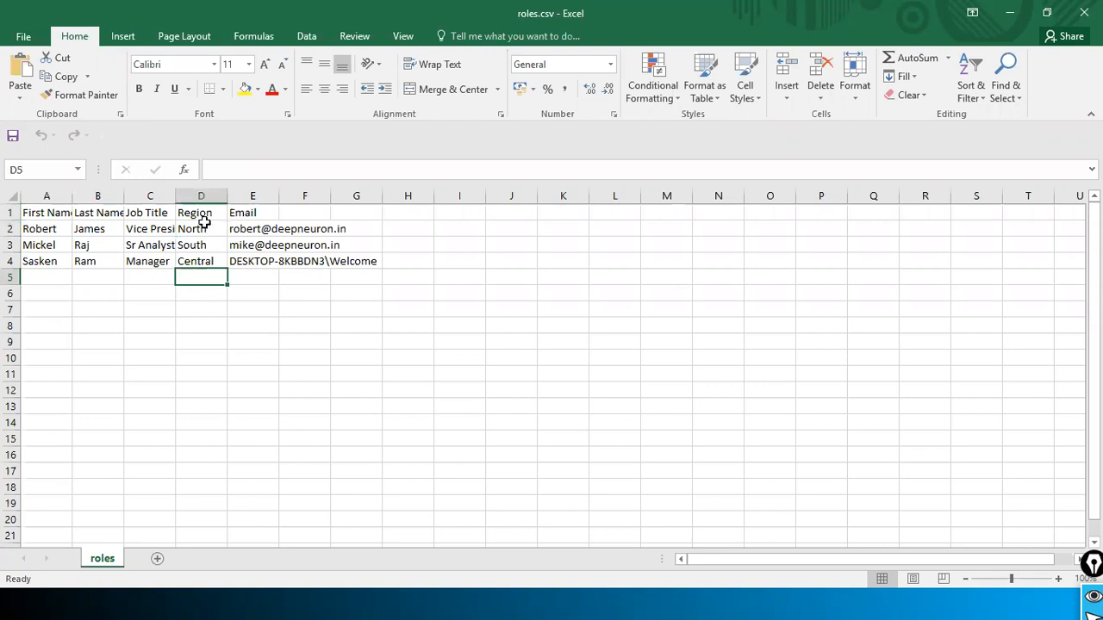
key(alt+Tab)
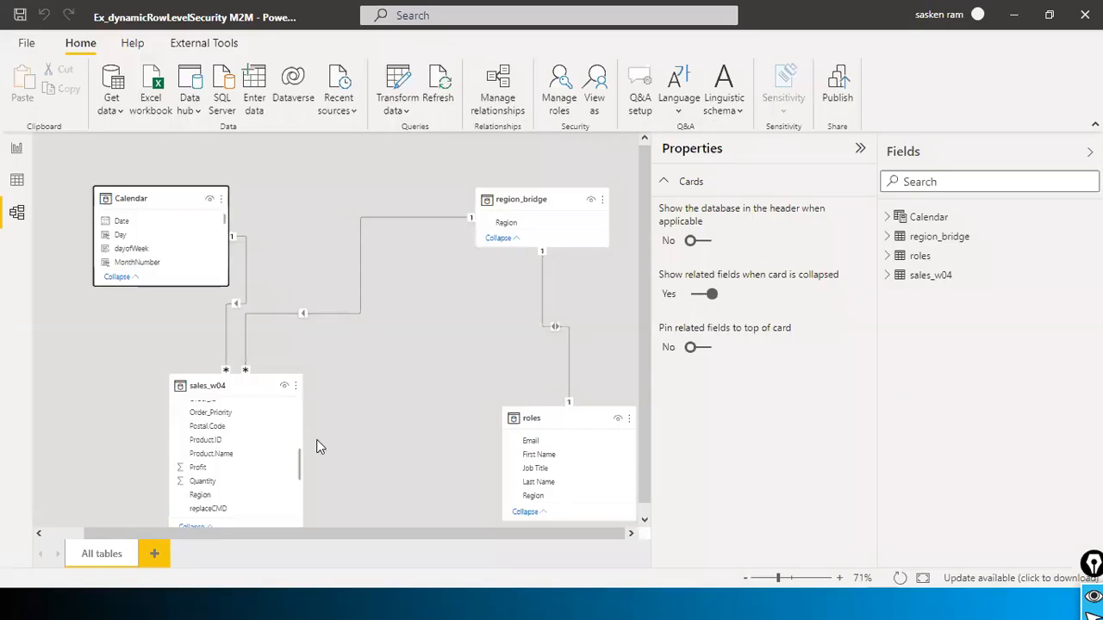
key(alt+Tab)
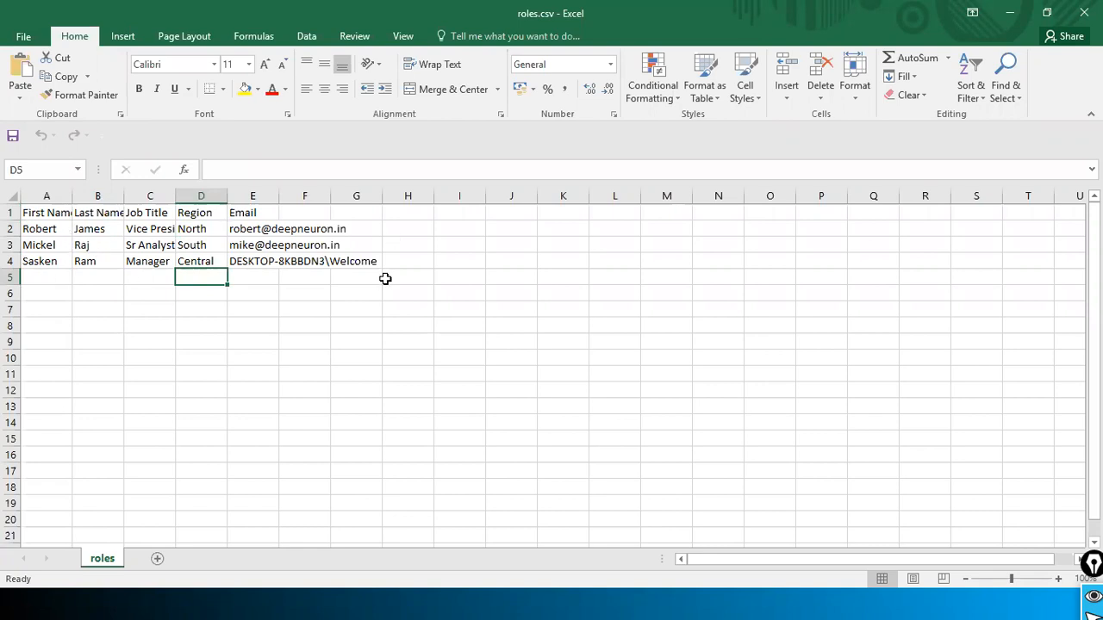
key(alt+Tab)
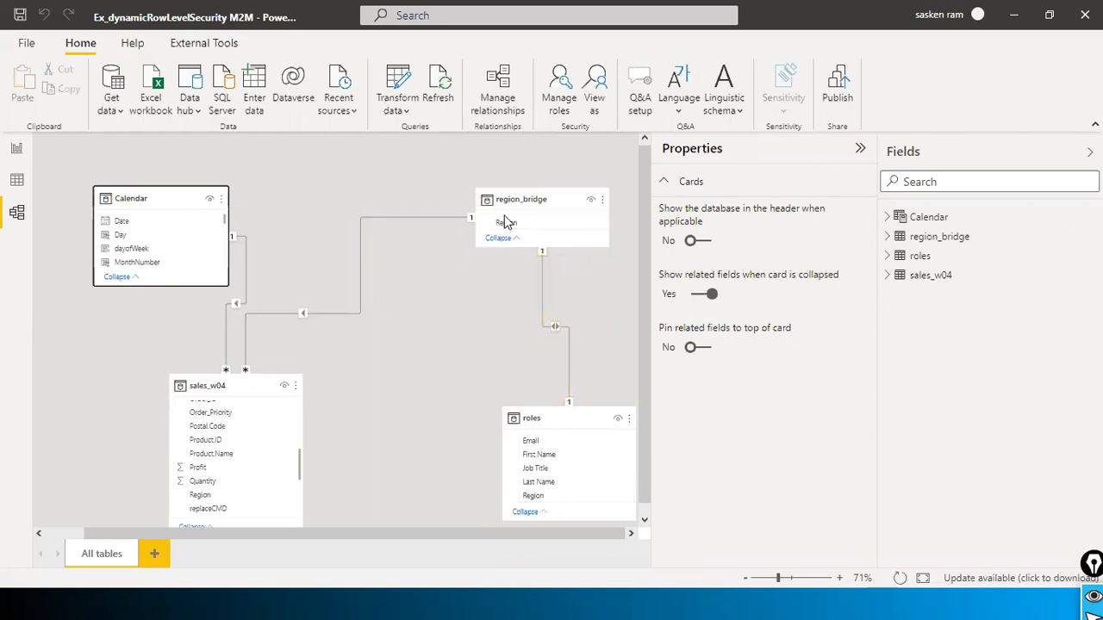
Step: Arrange the Model view so region_bridge sits between sales_w04 and roles, with roles just below it
drag(500, 201, 485, 307)
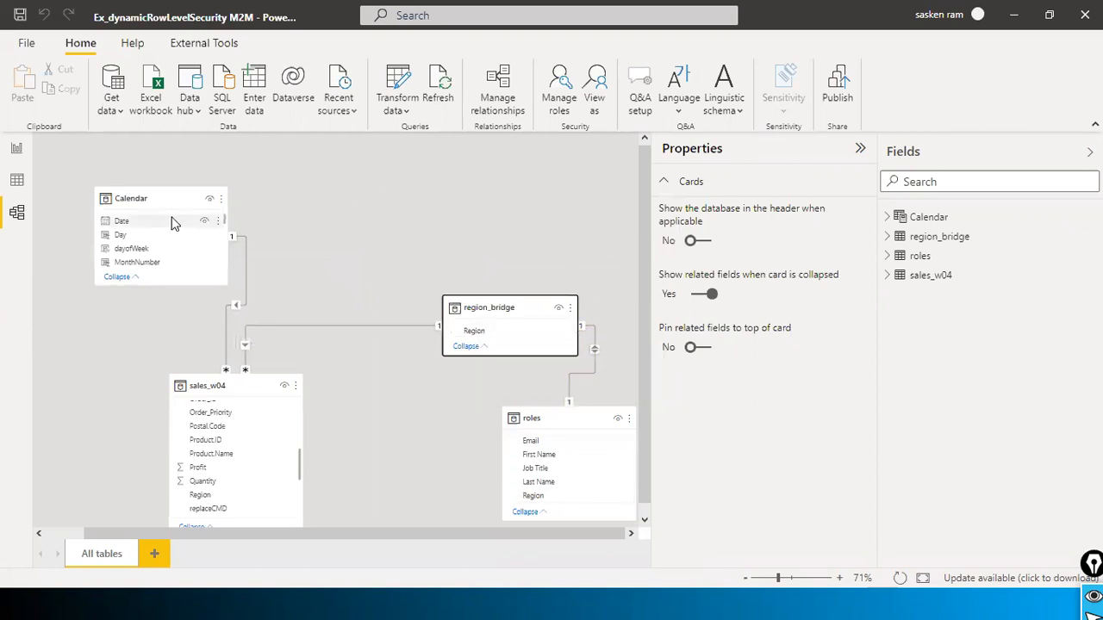
drag(505, 308, 411, 258)
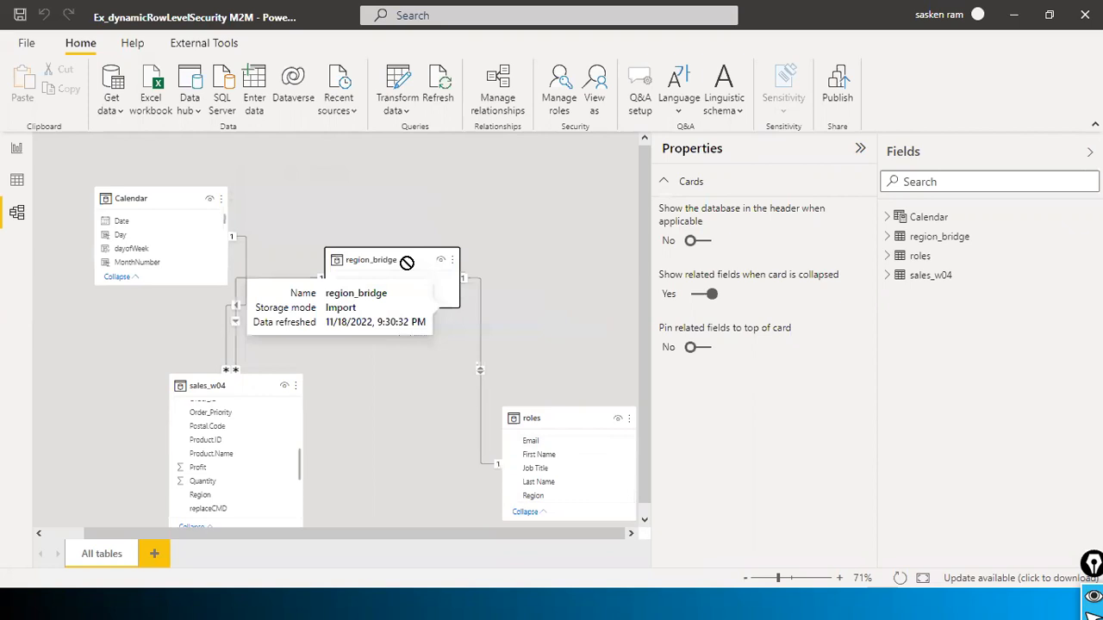
drag(597, 420, 505, 382)
click(574, 251)
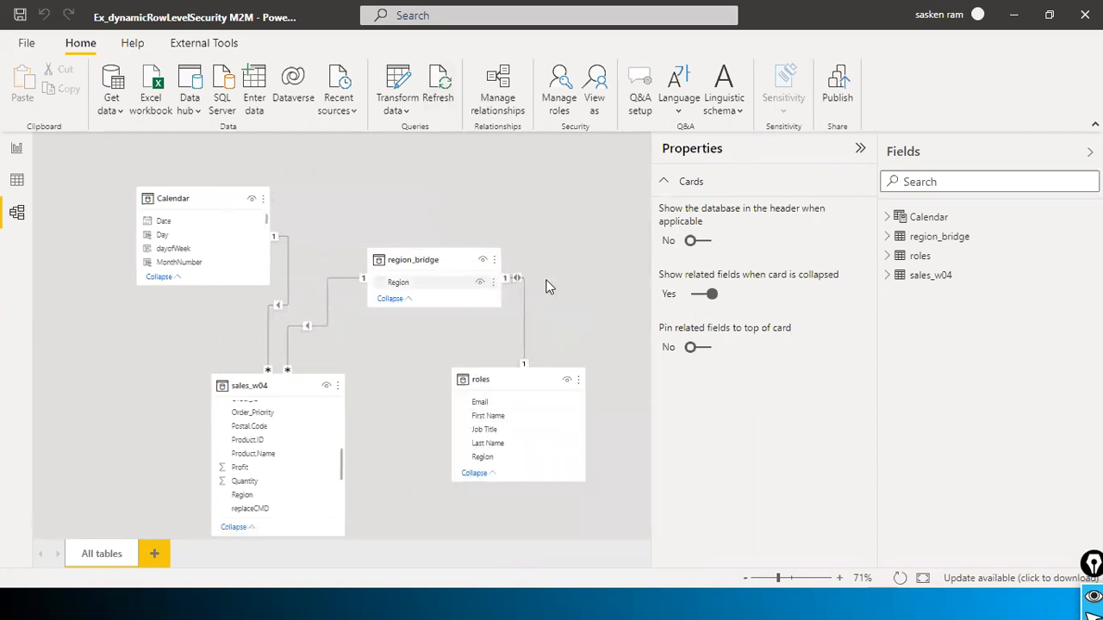
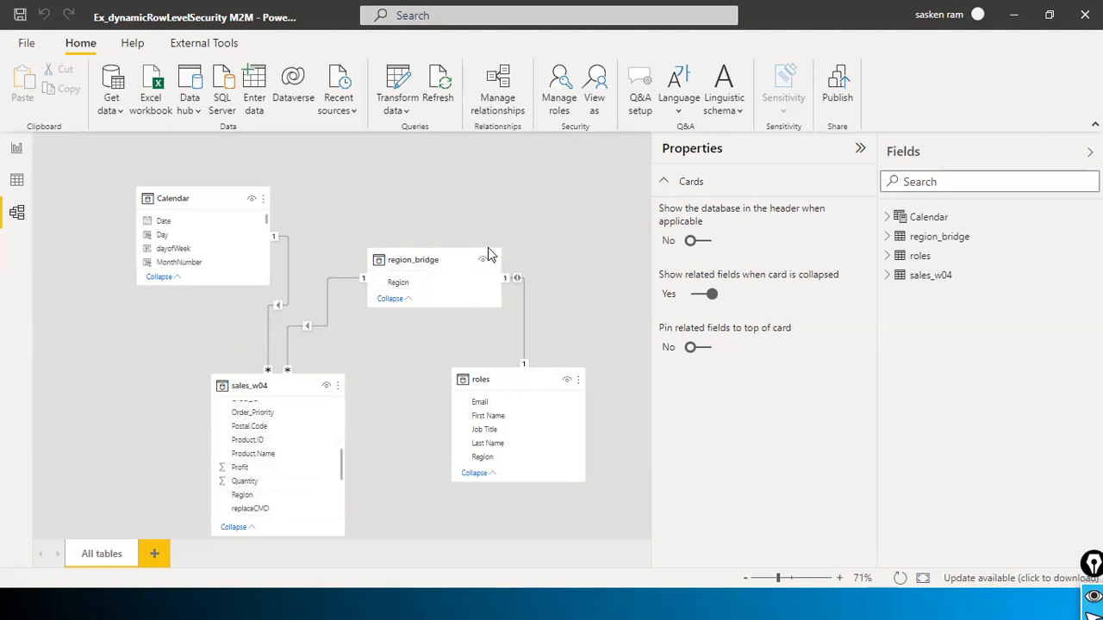
Step: Leave the Model view and return to the RLS report page with its sales and profit charts
click(18, 151)
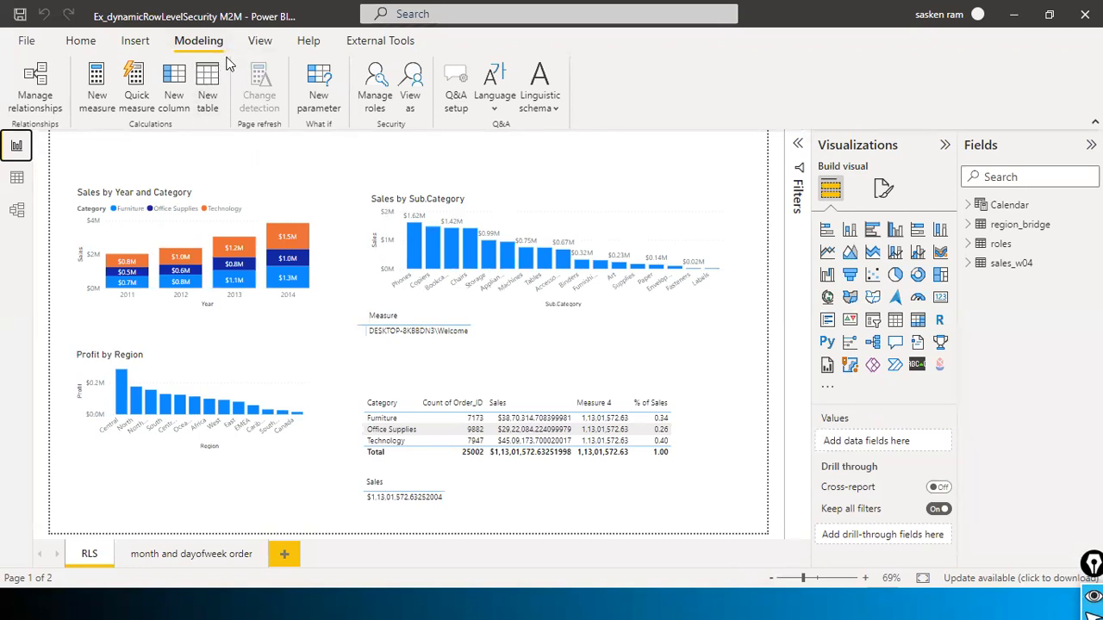
Step: Open Manage roles and show dls role test's roles-table filter [Email] = USERPRINCIPALNAME()
click(373, 97)
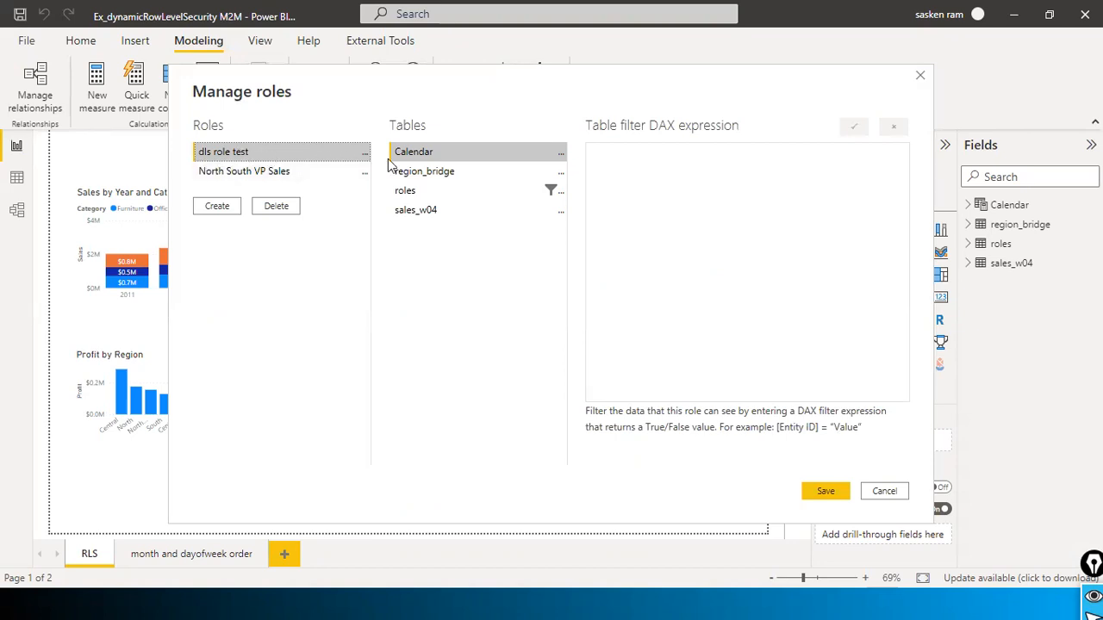
click(431, 193)
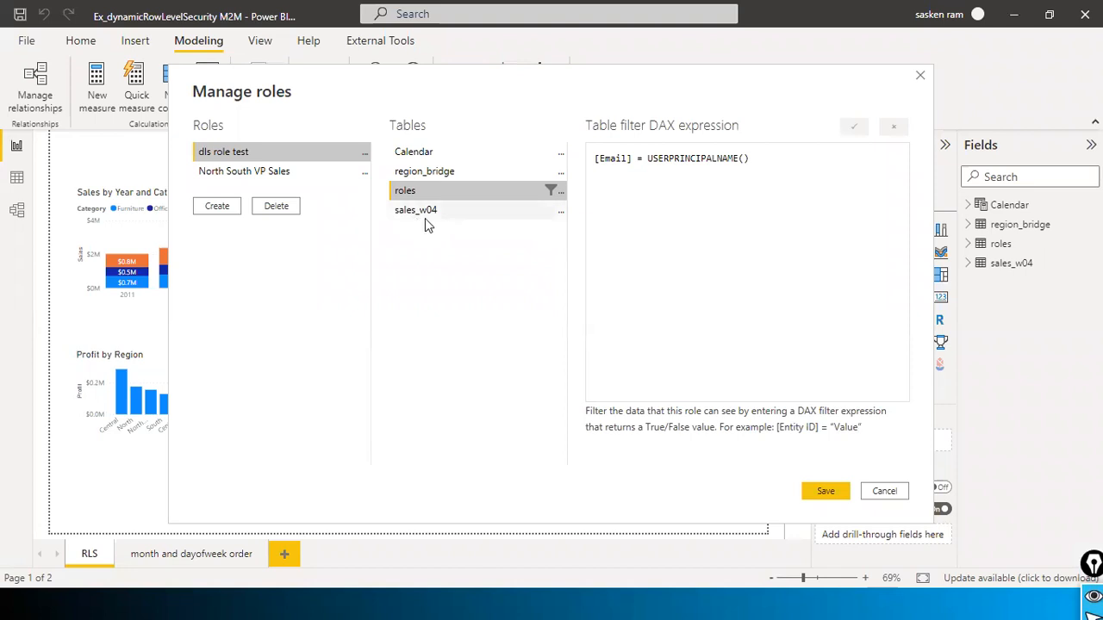
click(562, 194)
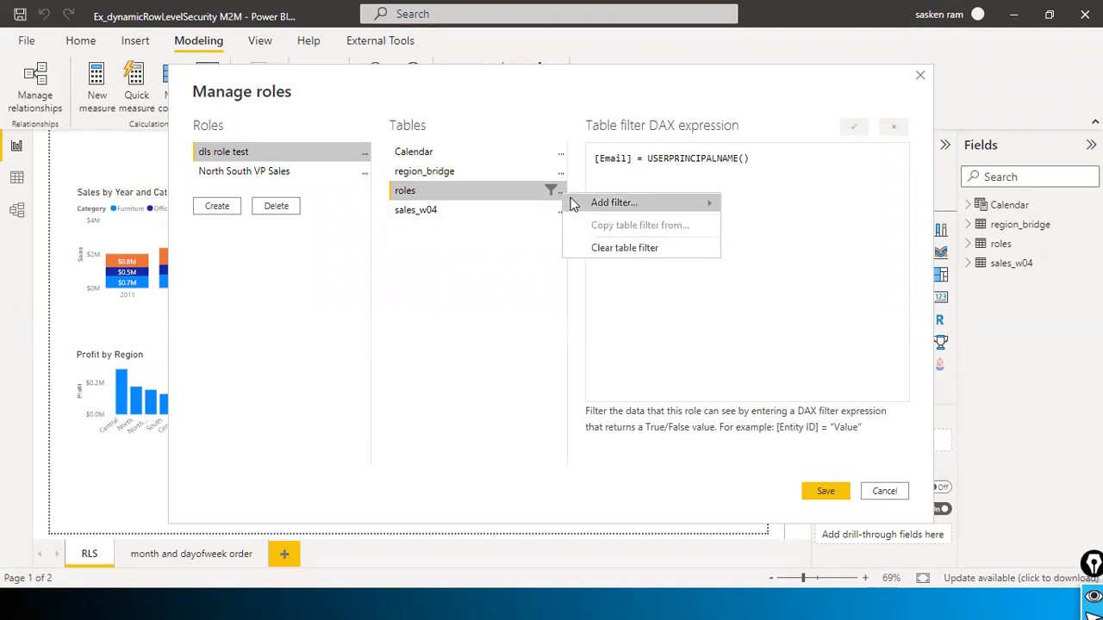
mouse_move(601, 205)
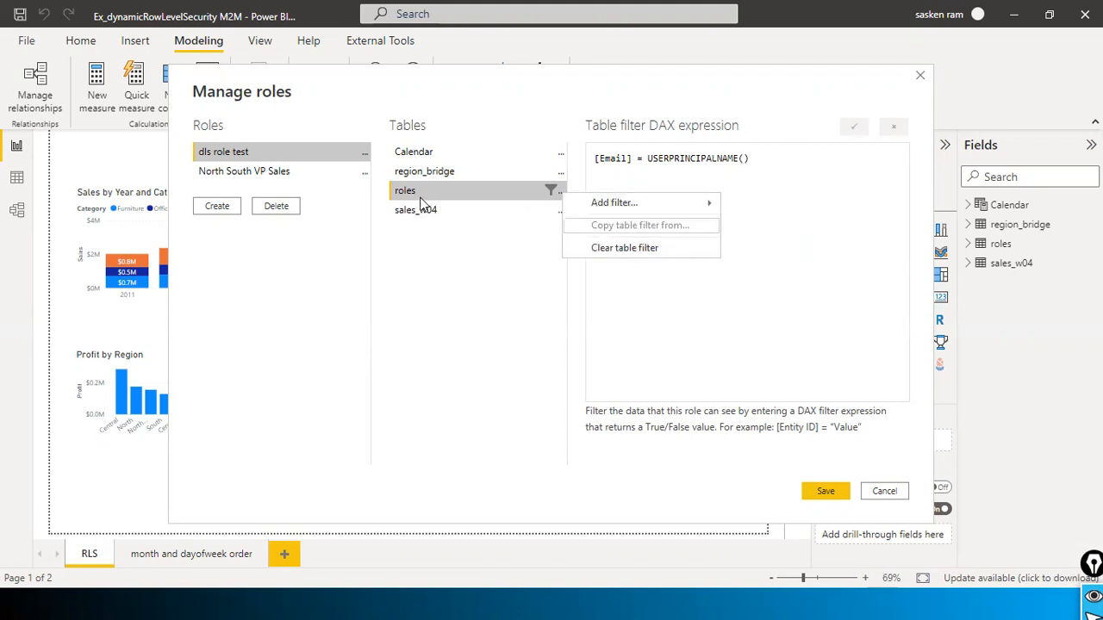
mouse_move(715, 204)
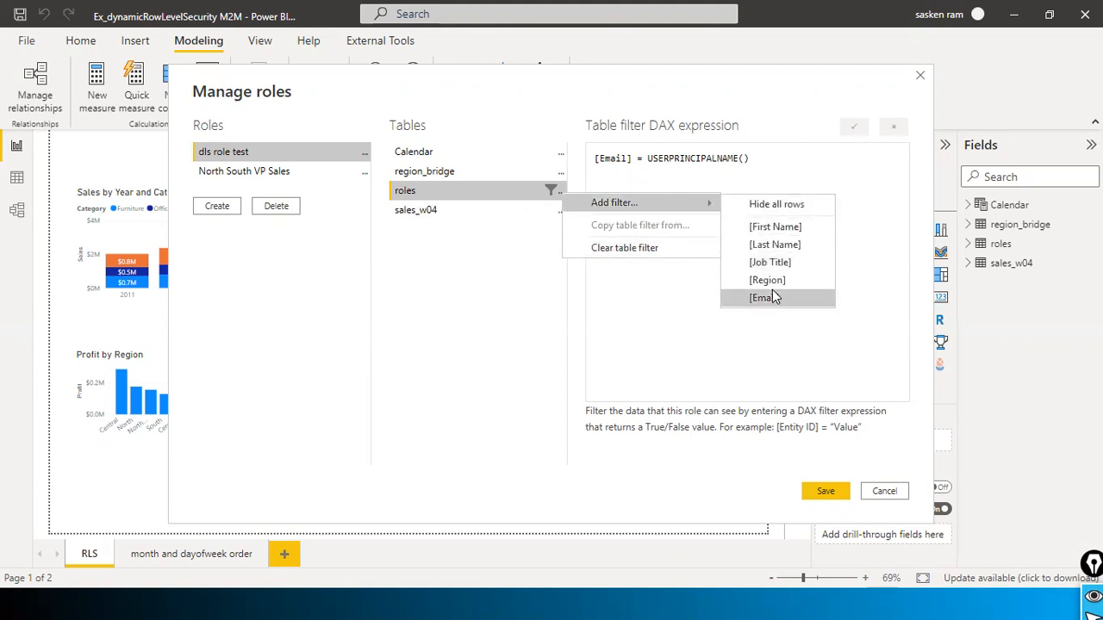
click(534, 341)
Step: Compare the roles.csv Email column with the USERPRINCIPALNAME() part of the role's DAX filter
key(alt+Tab)
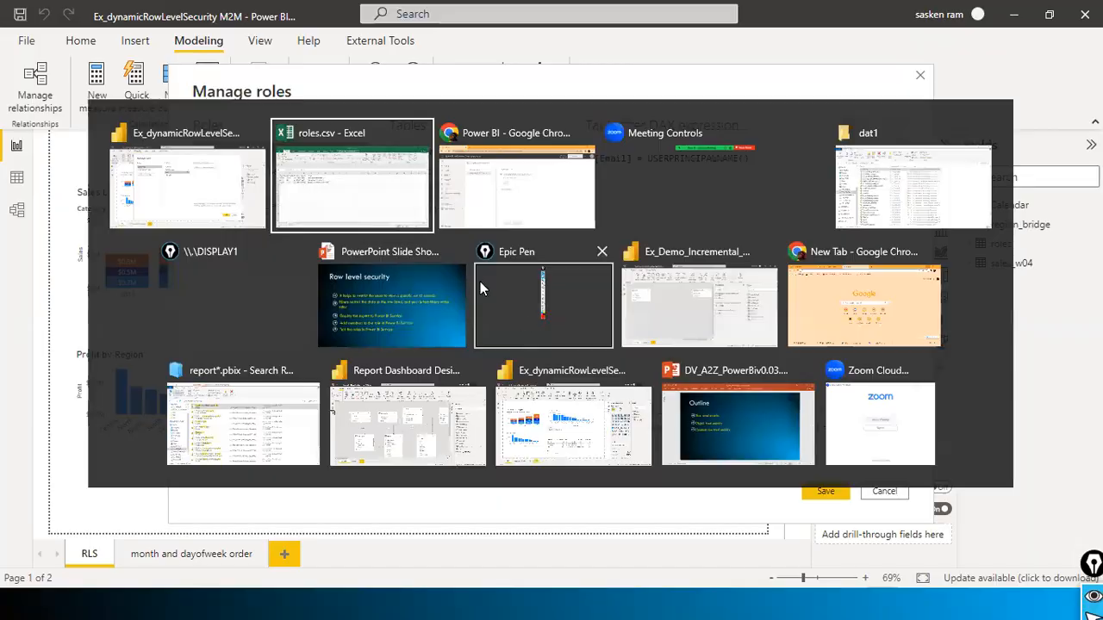
click(252, 197)
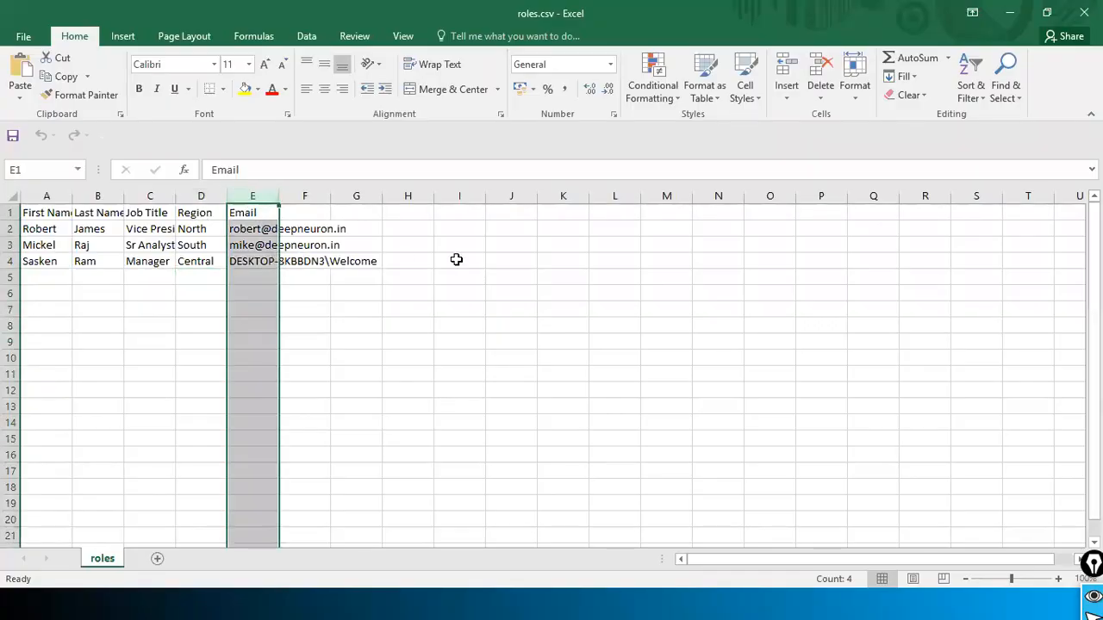
key(alt+Tab)
click(562, 193)
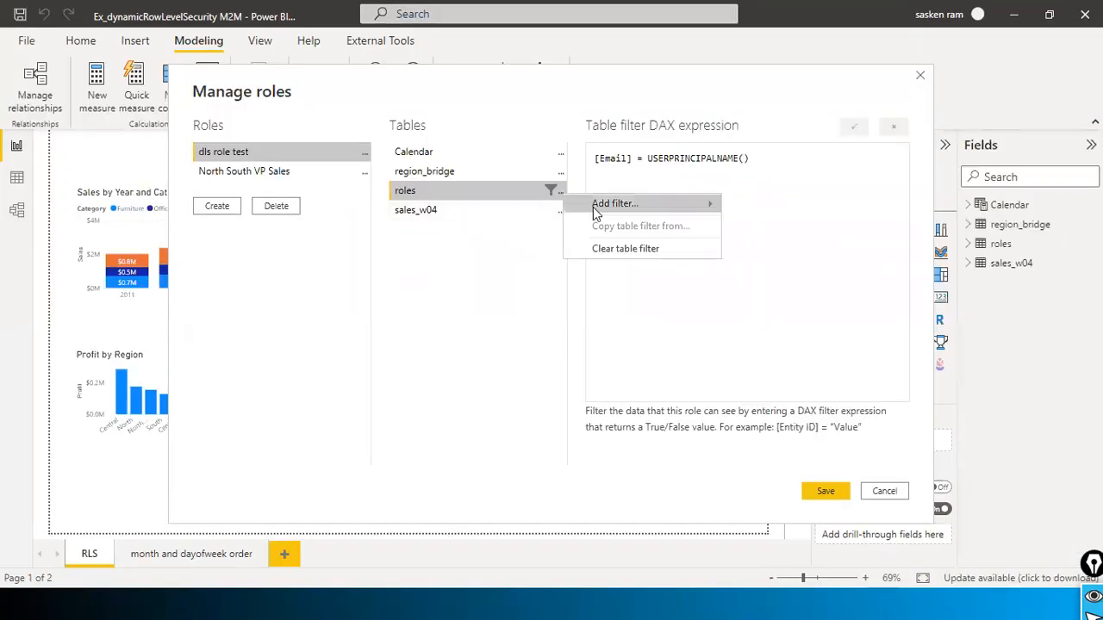
mouse_move(695, 210)
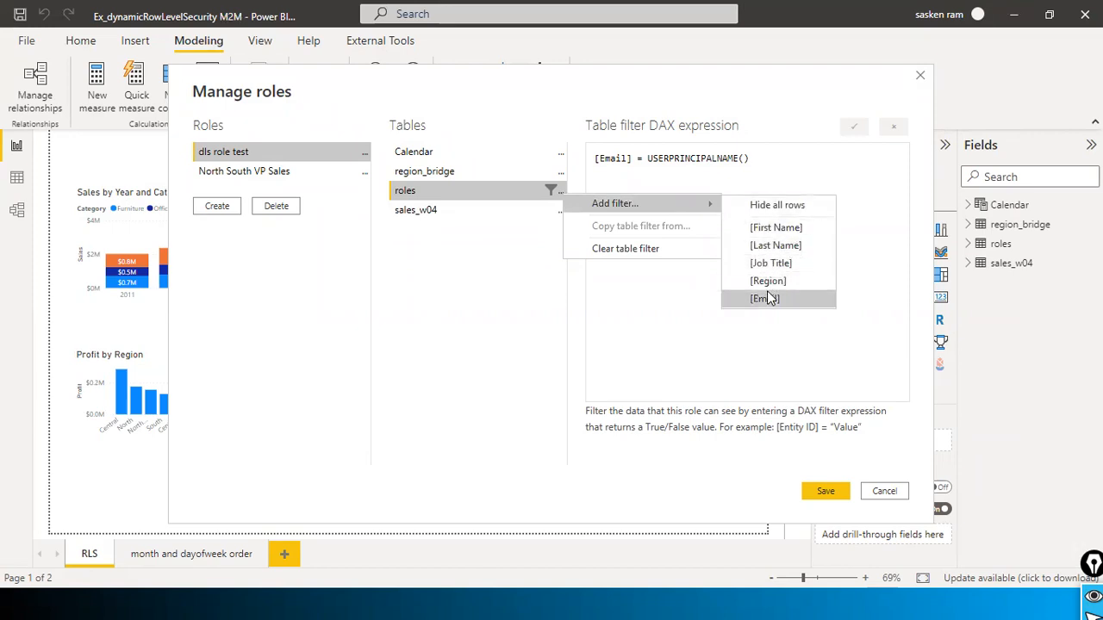
click(419, 277)
click(636, 157)
drag(647, 158, 767, 164)
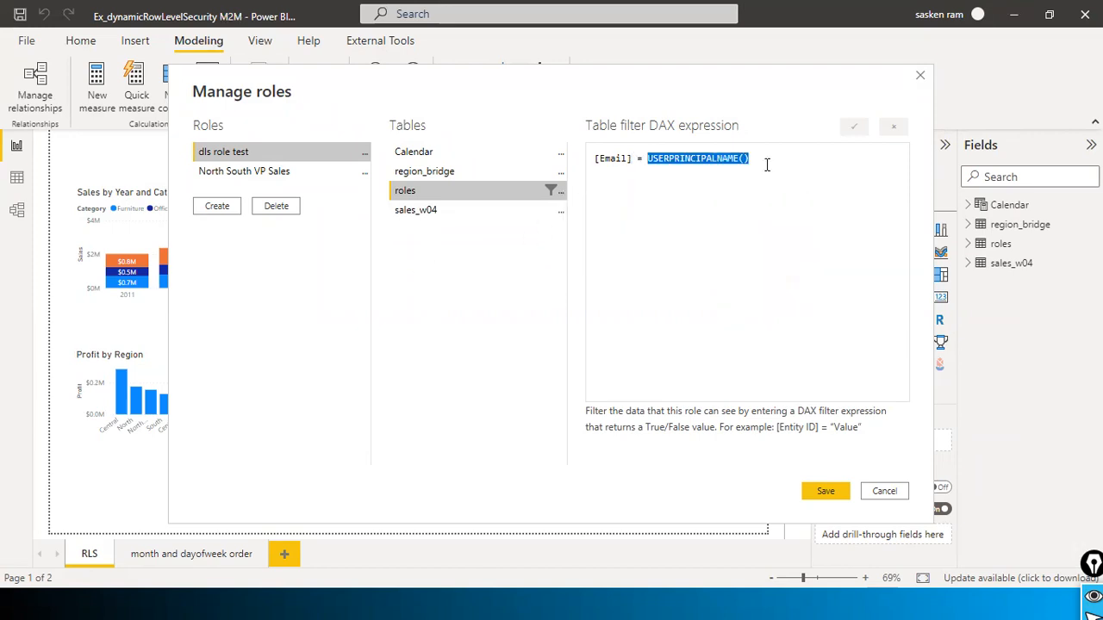
click(855, 167)
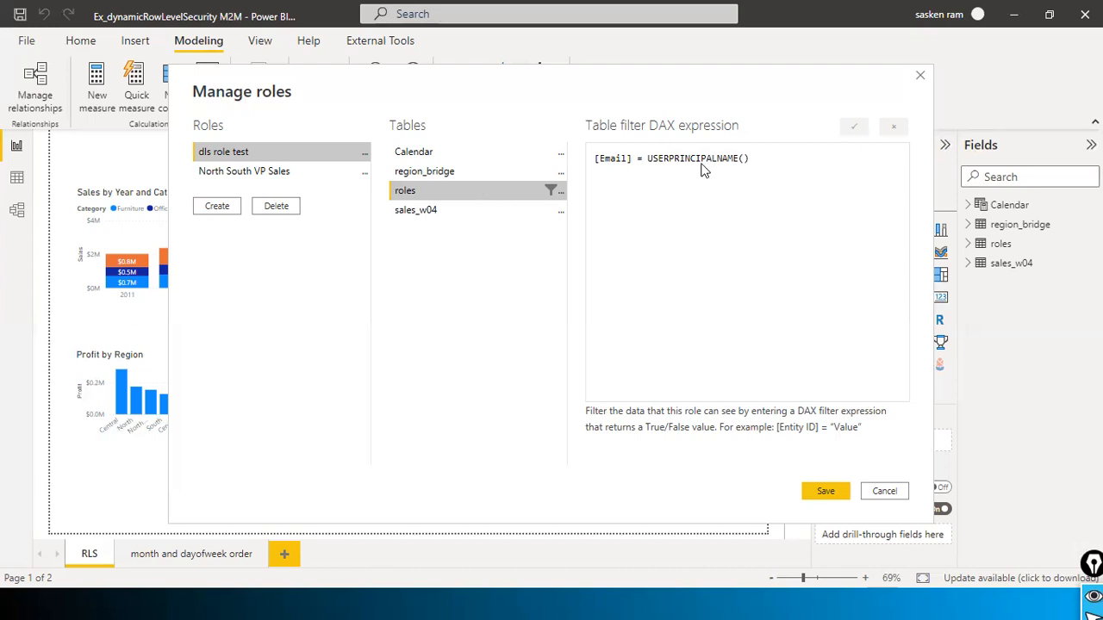
drag(649, 159, 785, 177)
Step: Check the first user's email and North region in roles.csv, then save the dls role test role
key(alt+Tab)
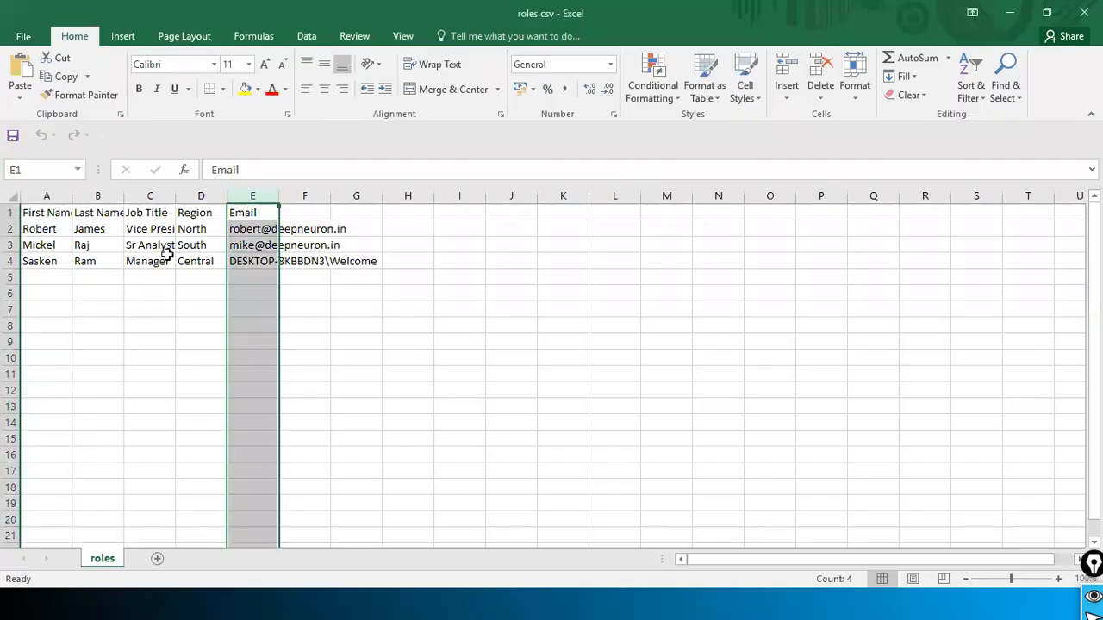
click(166, 255)
click(246, 229)
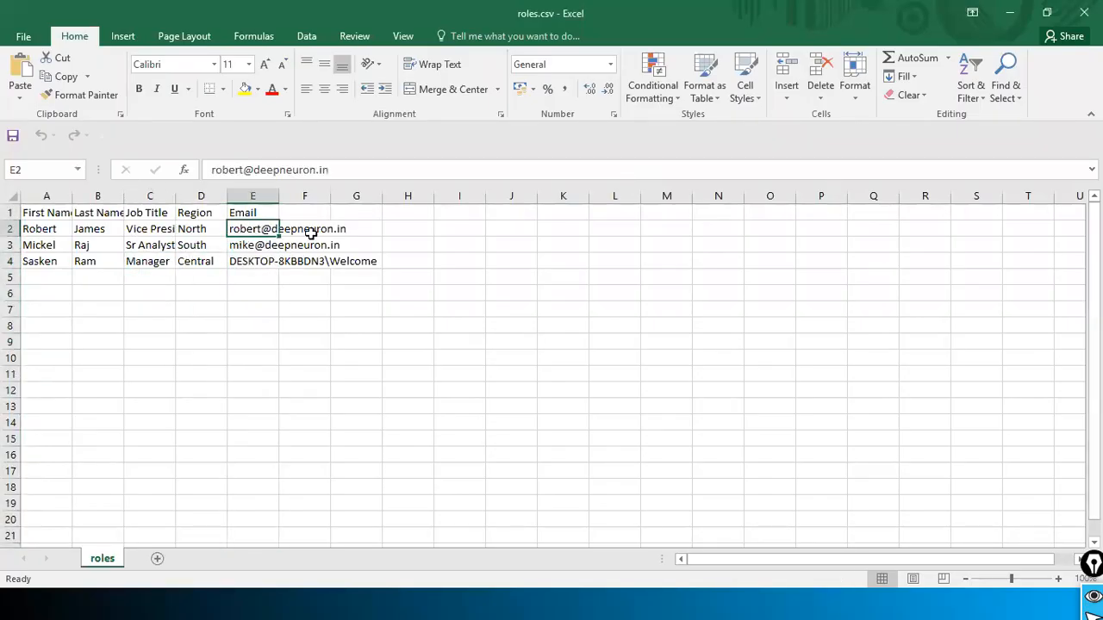
key(alt+Tab)
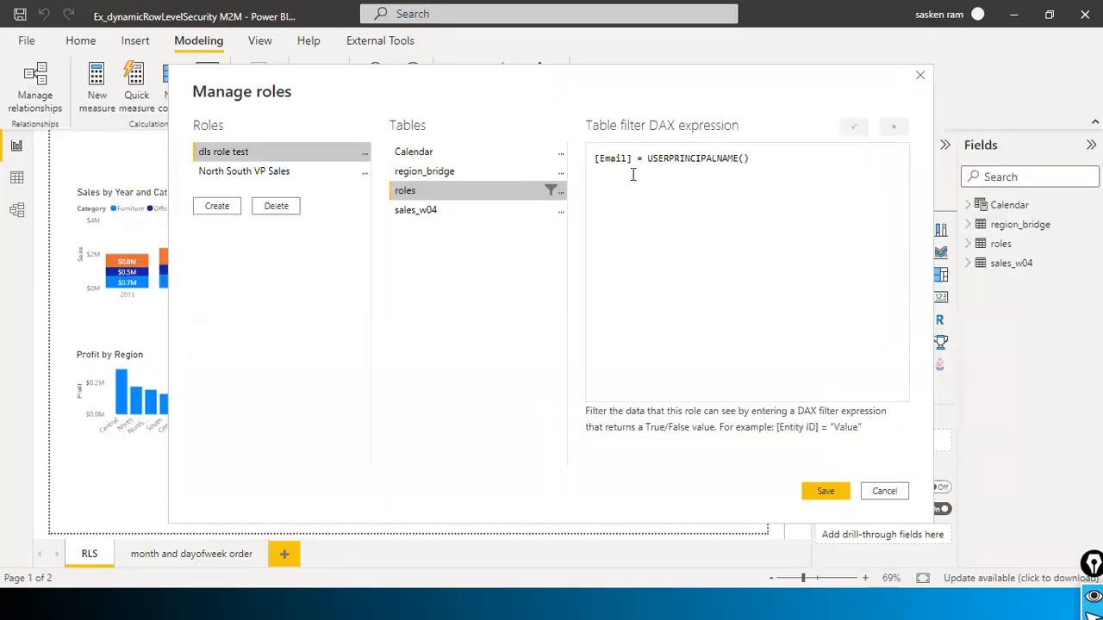
key(alt+Tab)
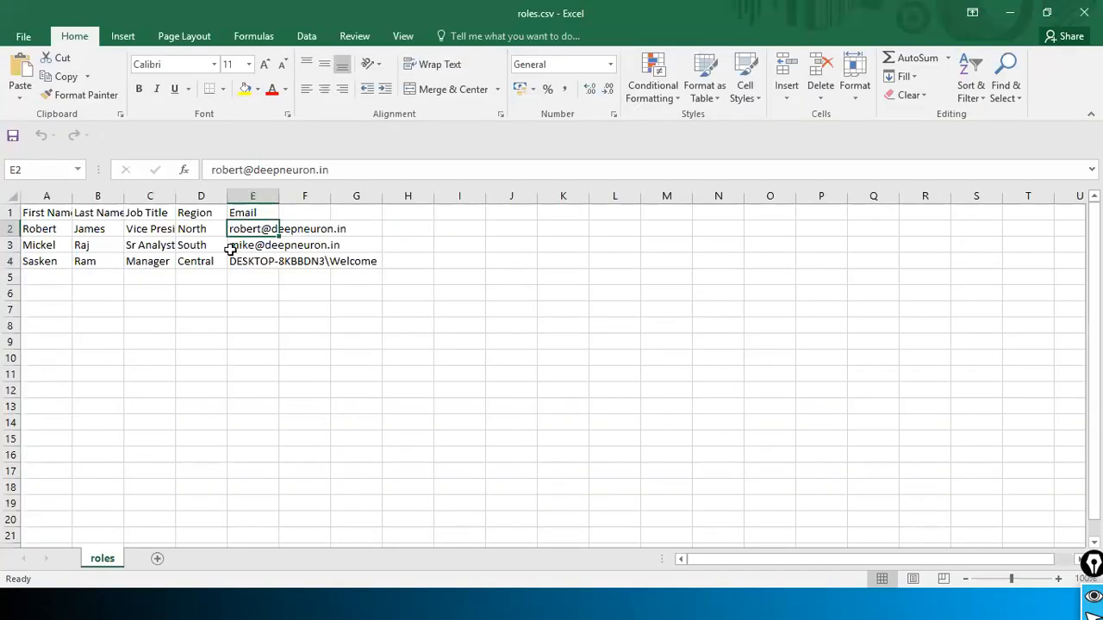
click(203, 230)
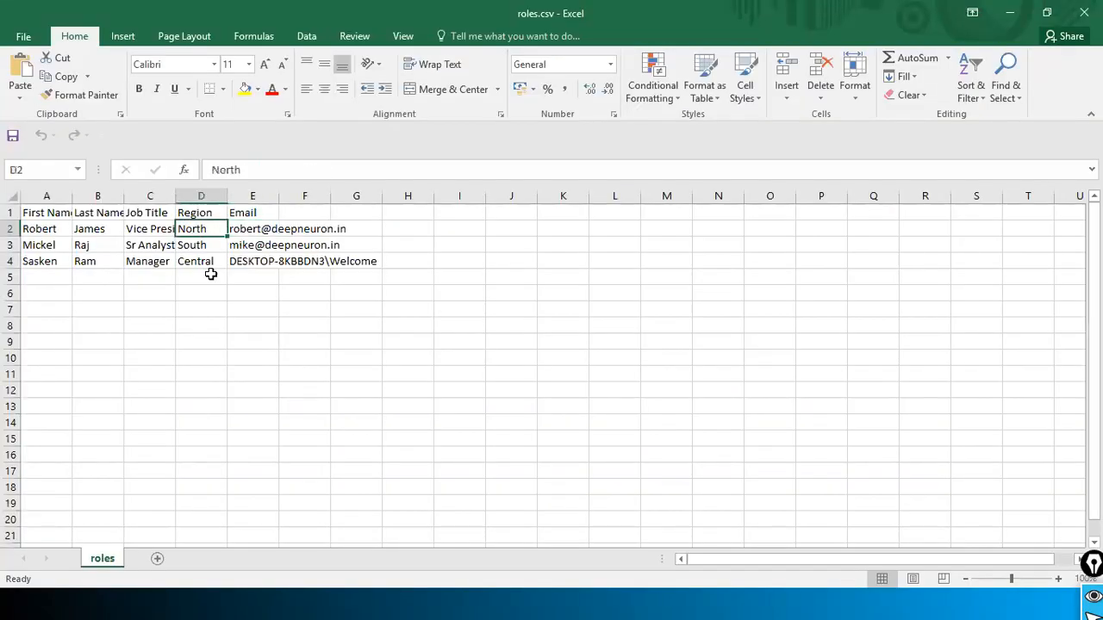
key(alt+Tab)
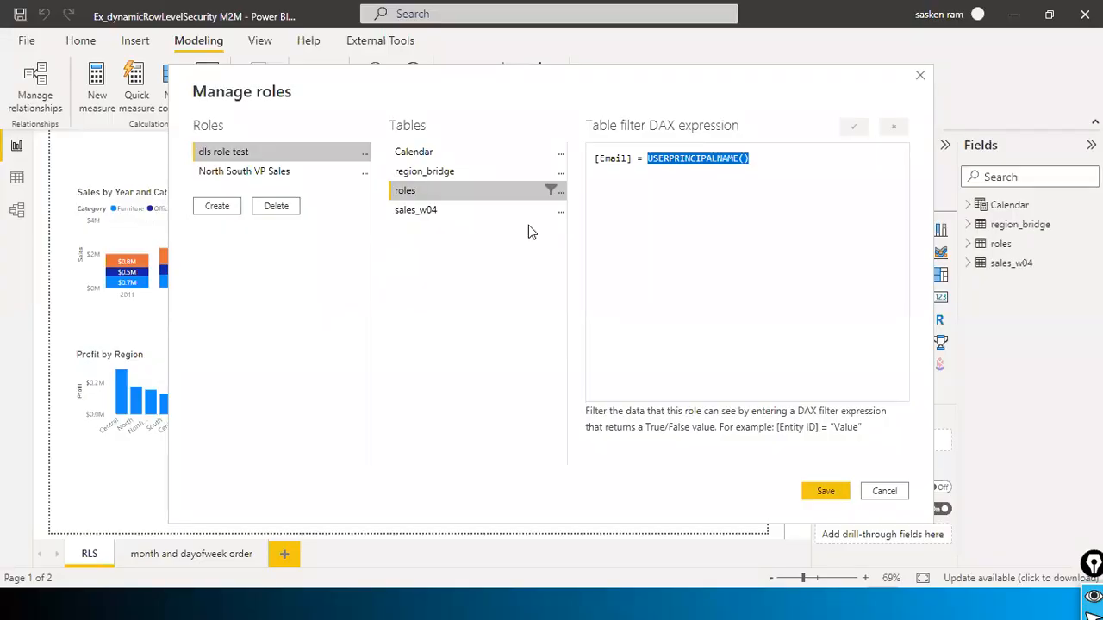
click(814, 491)
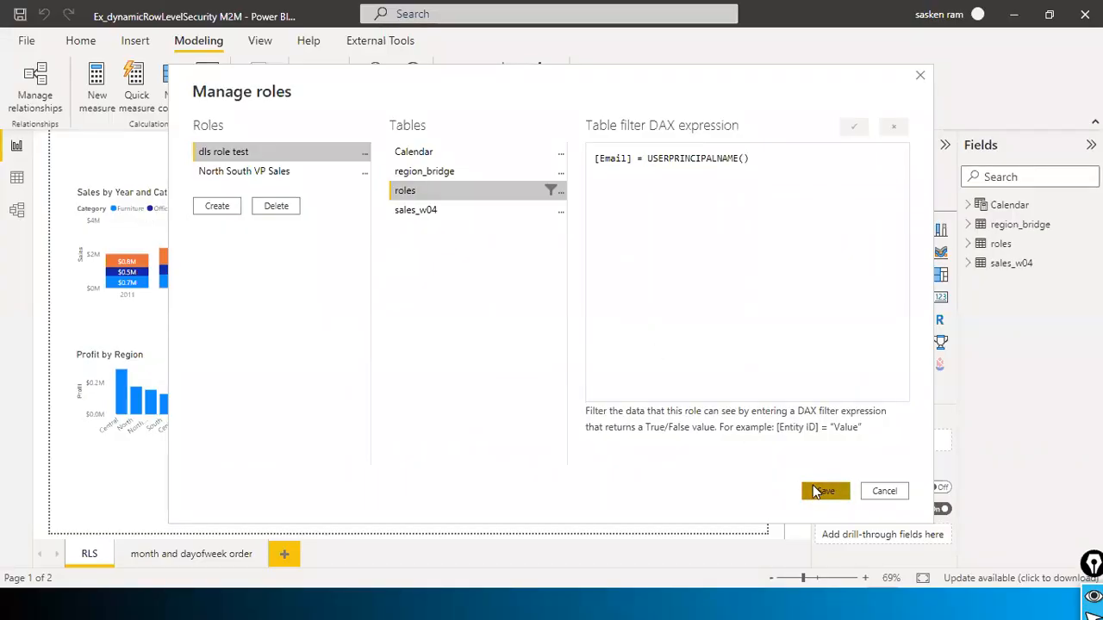
Step: Switch to the Model view to review the sales_w04, region_bridge and roles relationships
click(18, 212)
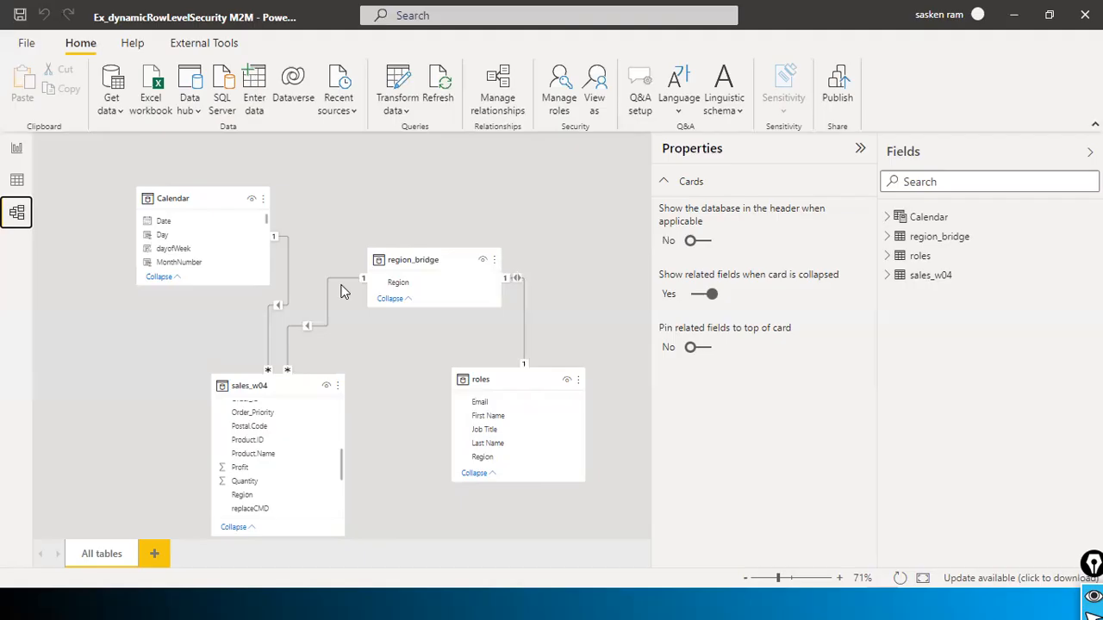
Step: Save the Power BI report file from the File menu
scroll(285, 474, down, 3)
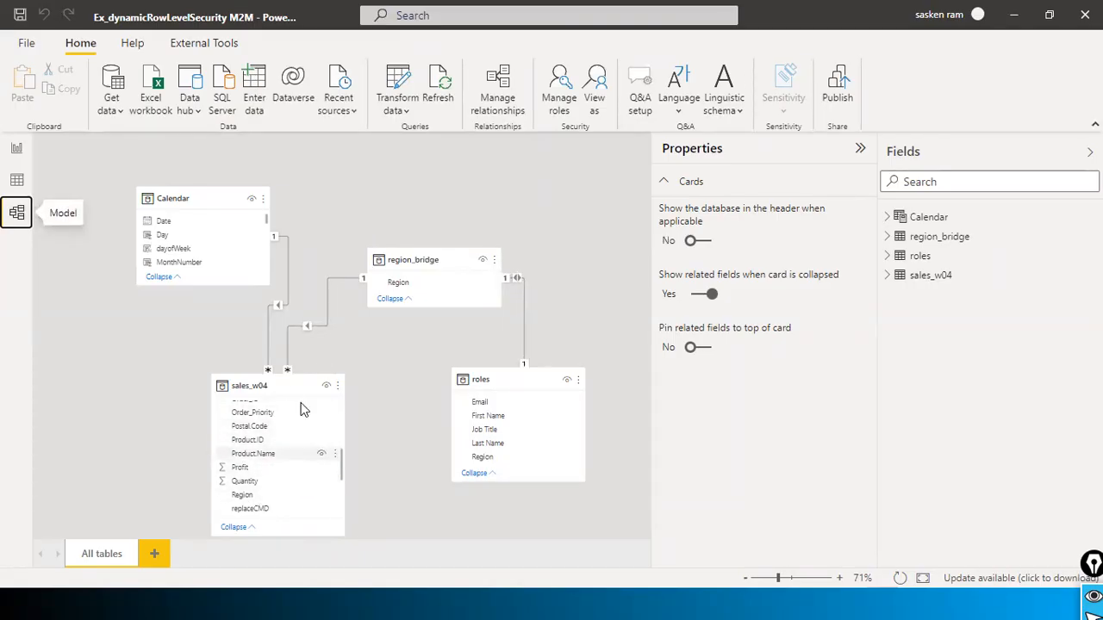
click(27, 43)
click(29, 113)
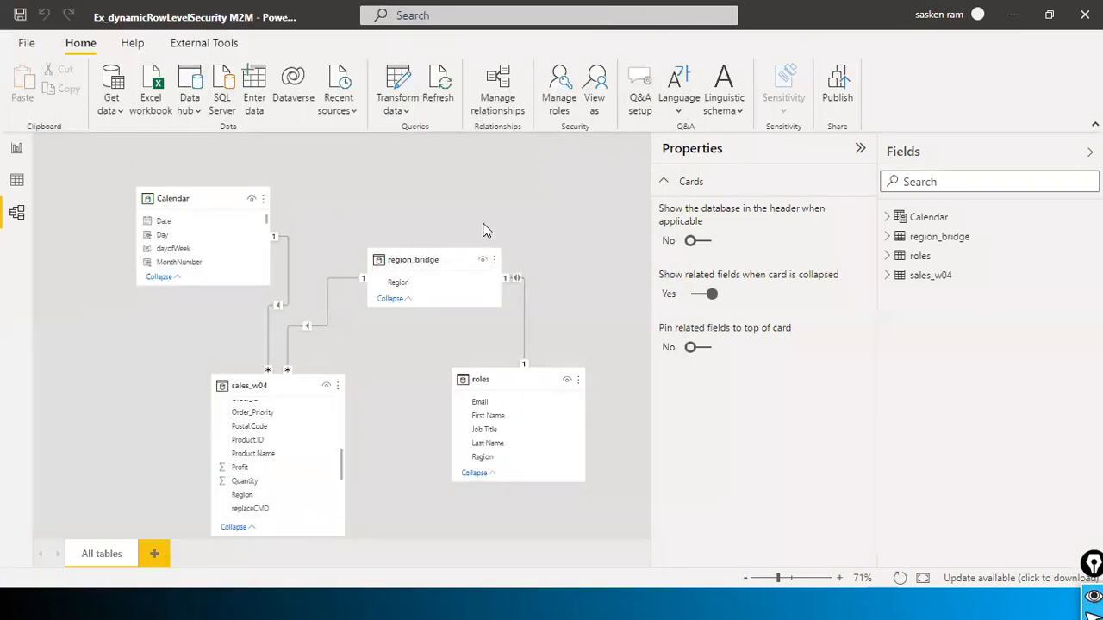
Step: Return to the RLS report page and look over the Home and Modeling ribbon commands
click(16, 148)
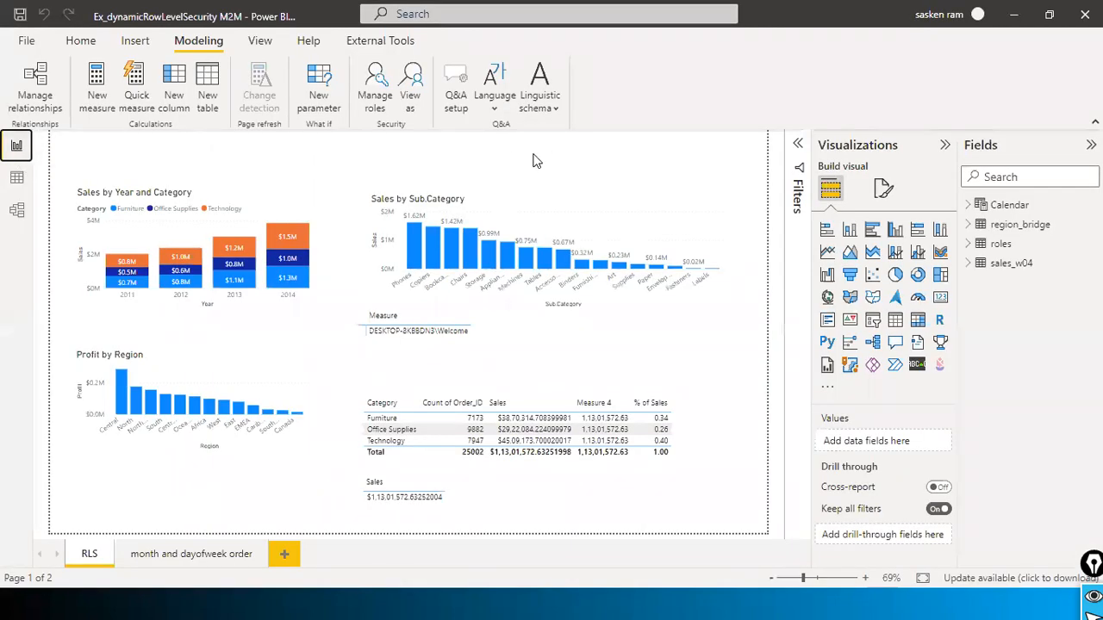
click(76, 43)
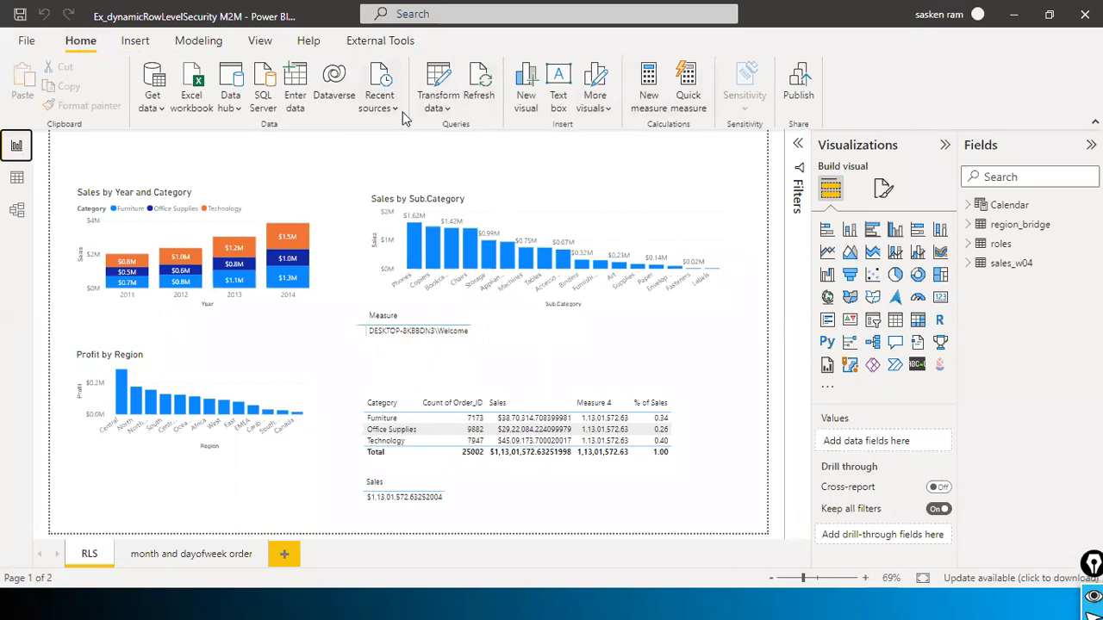
click(224, 45)
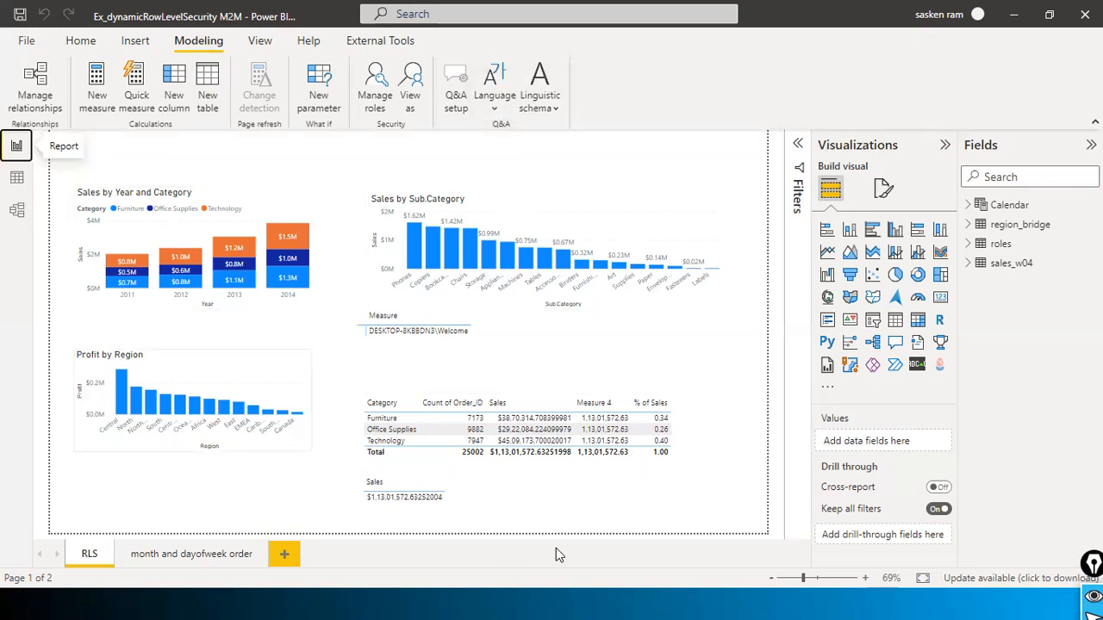
click(81, 42)
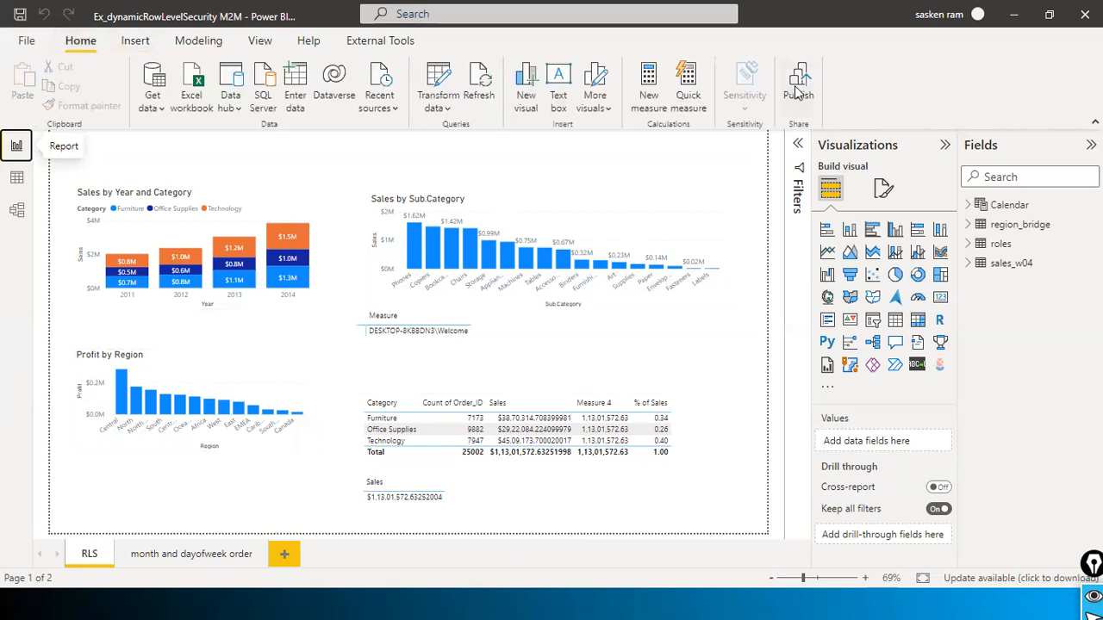
click(198, 40)
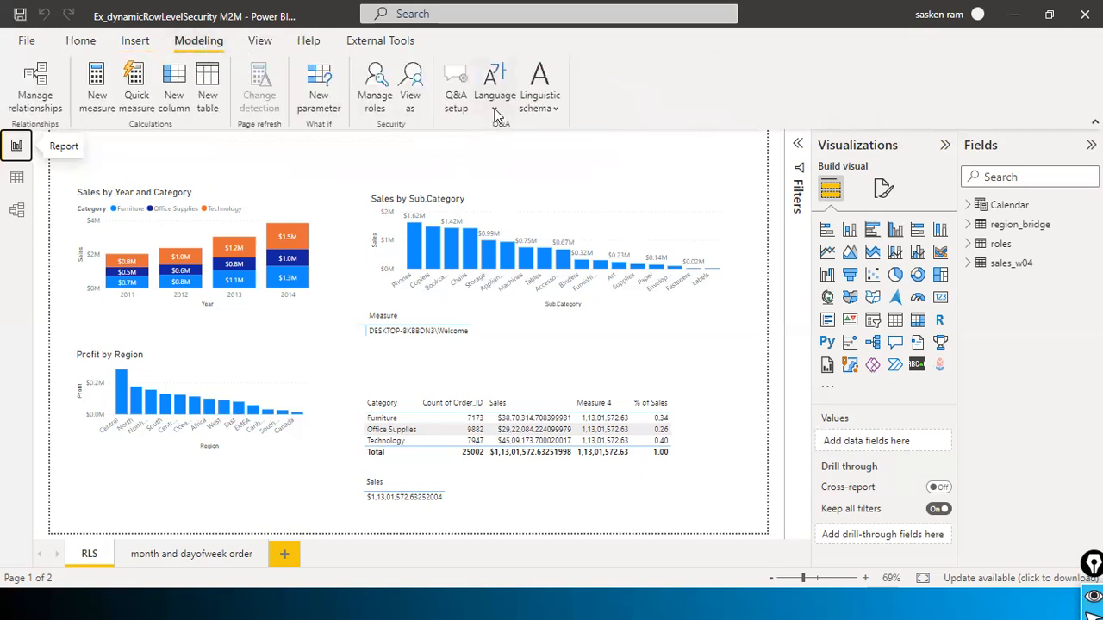
Step: Preview the report as dls role test, stop the preview, and select the Measure user-name visual
click(412, 86)
click(424, 243)
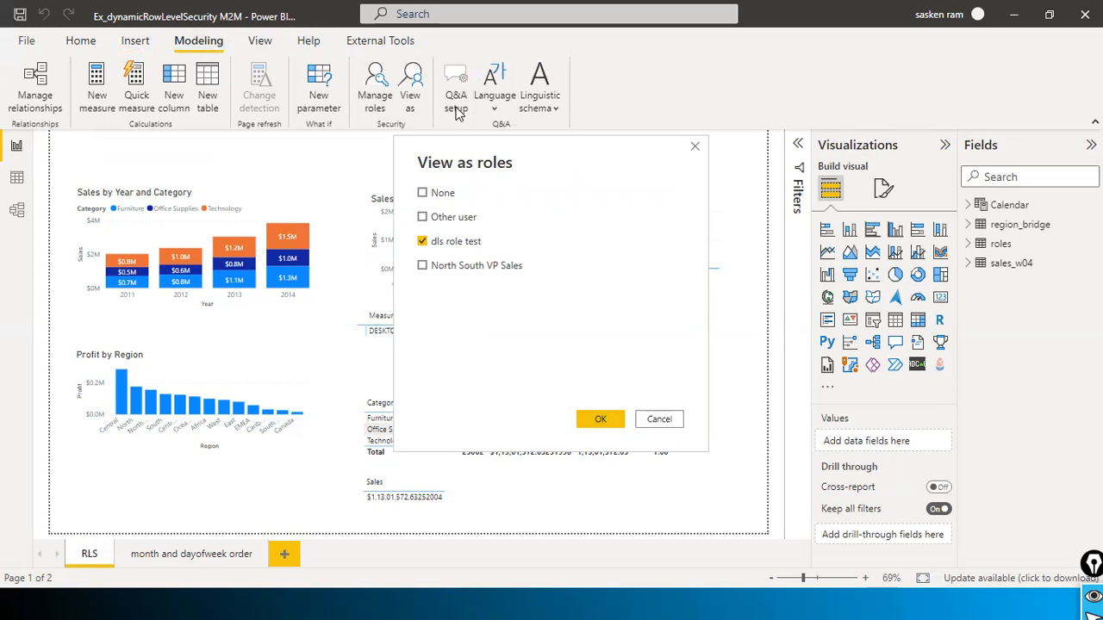
click(601, 420)
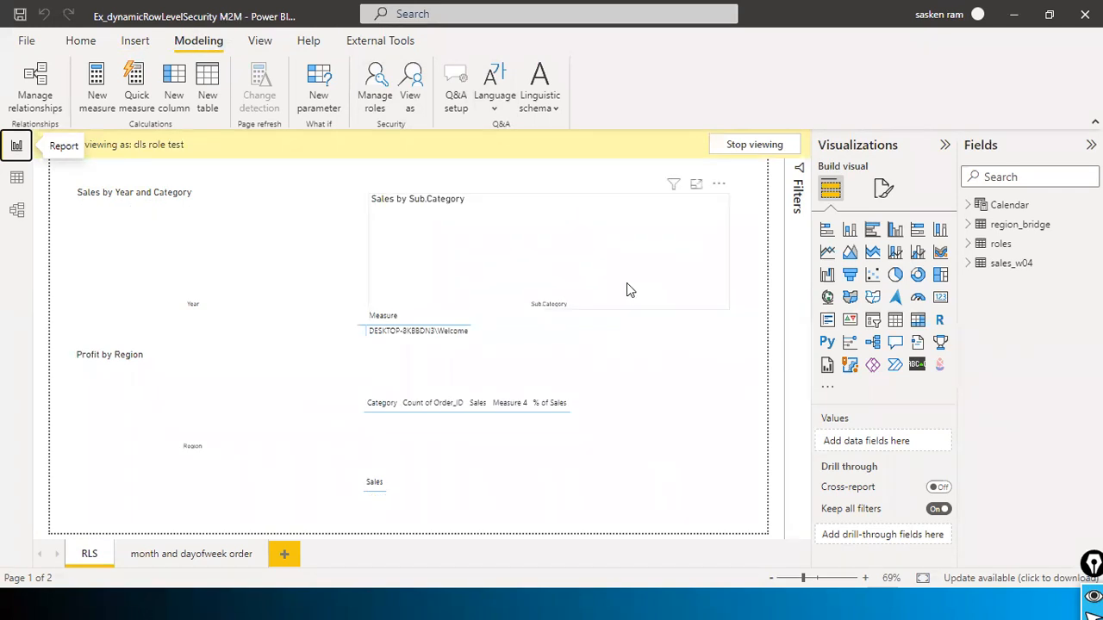
click(773, 144)
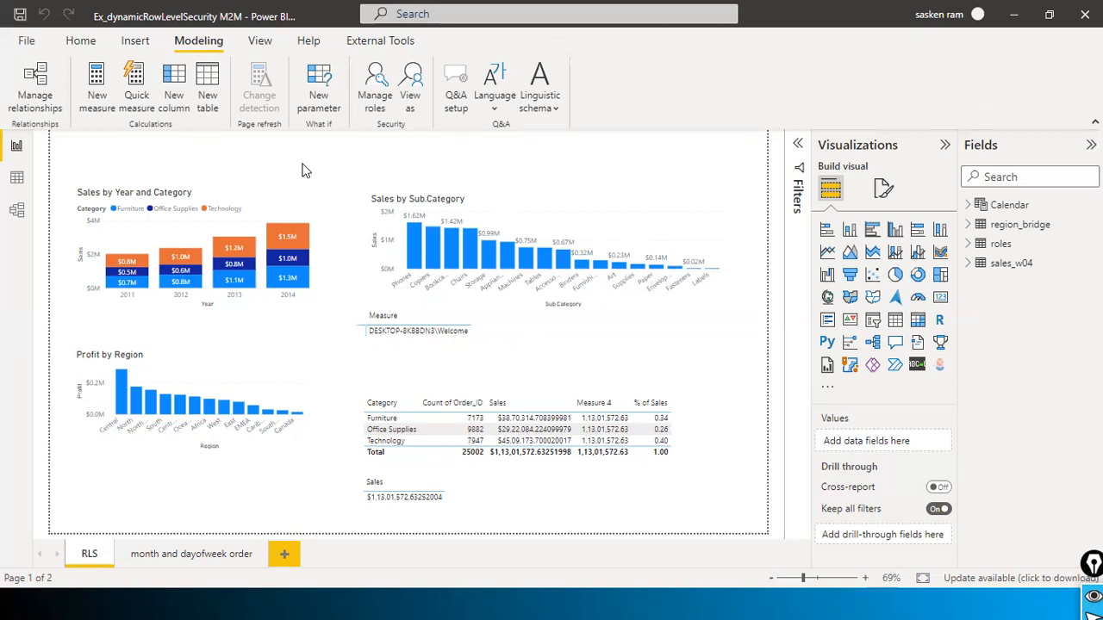
click(497, 343)
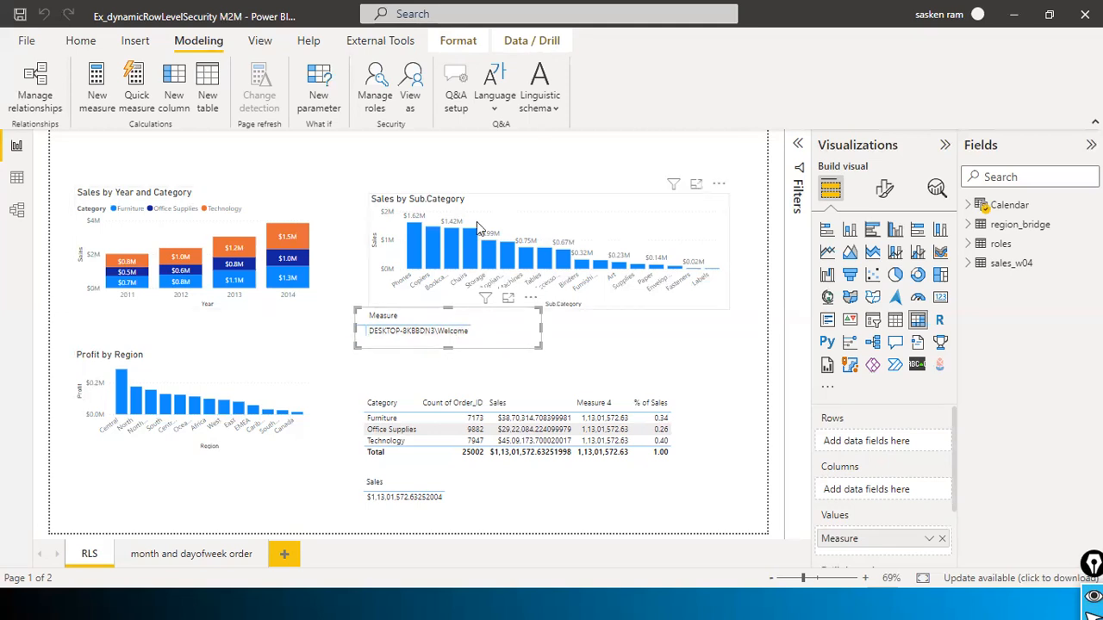
Step: Publish Ex_dynamicRowLevelSecurity M2M.pbix to Dev2_Sandbox, replacing the existing dataset there
click(95, 49)
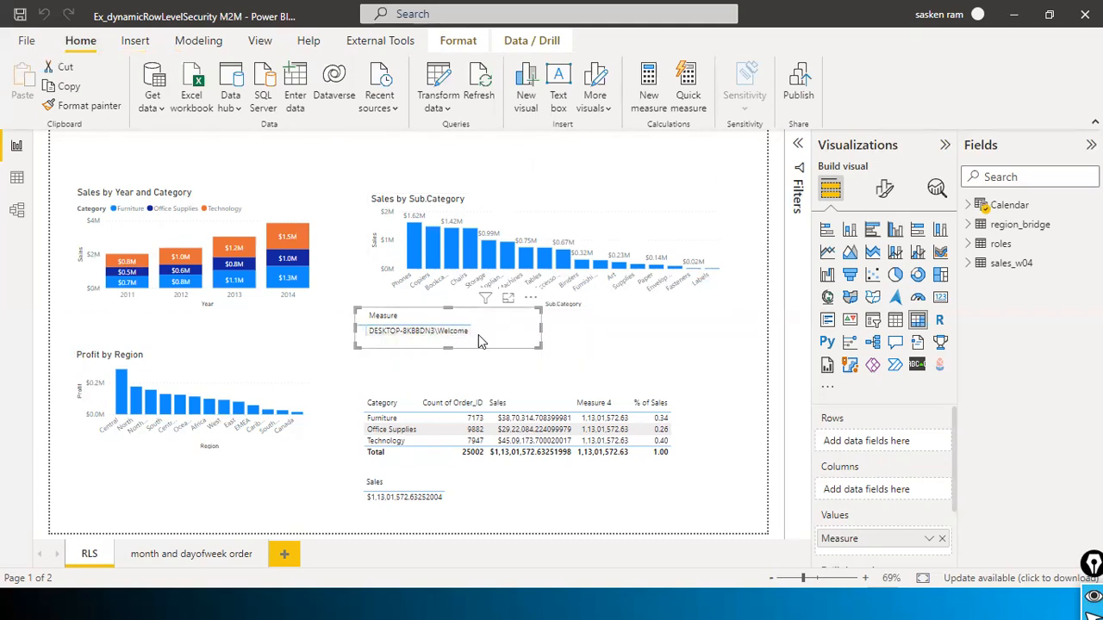
click(804, 87)
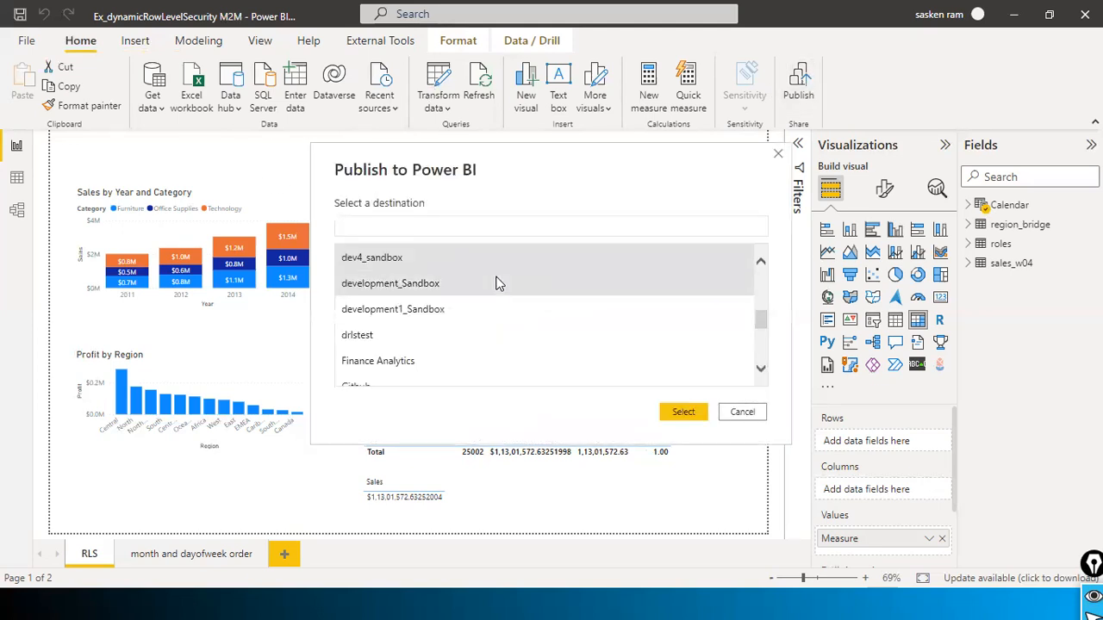
scroll(493, 285, up, 1)
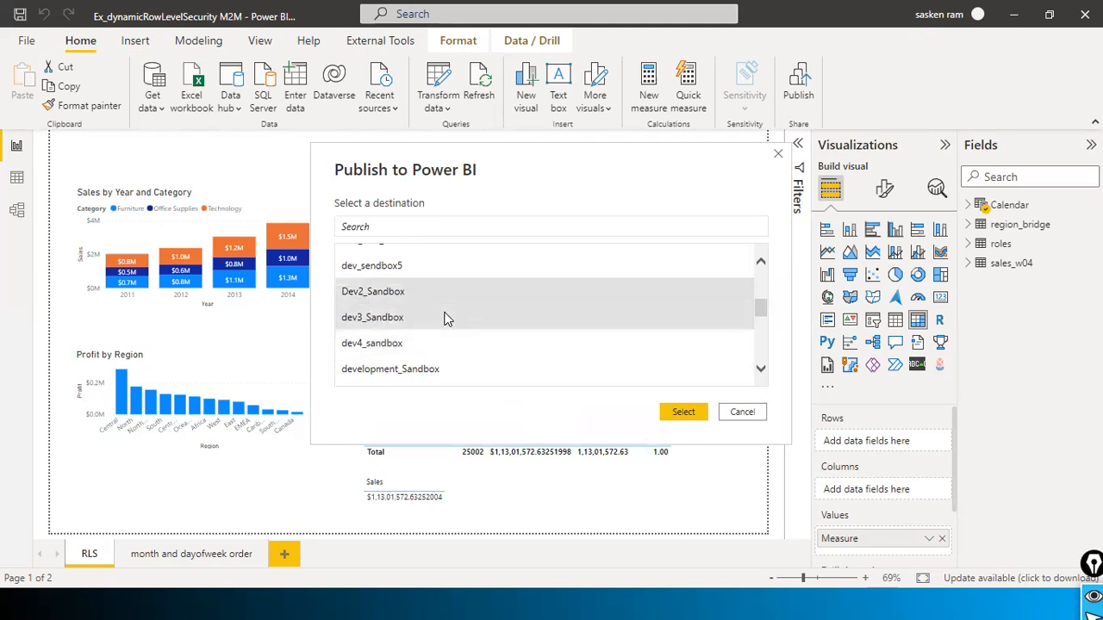
click(405, 293)
click(682, 416)
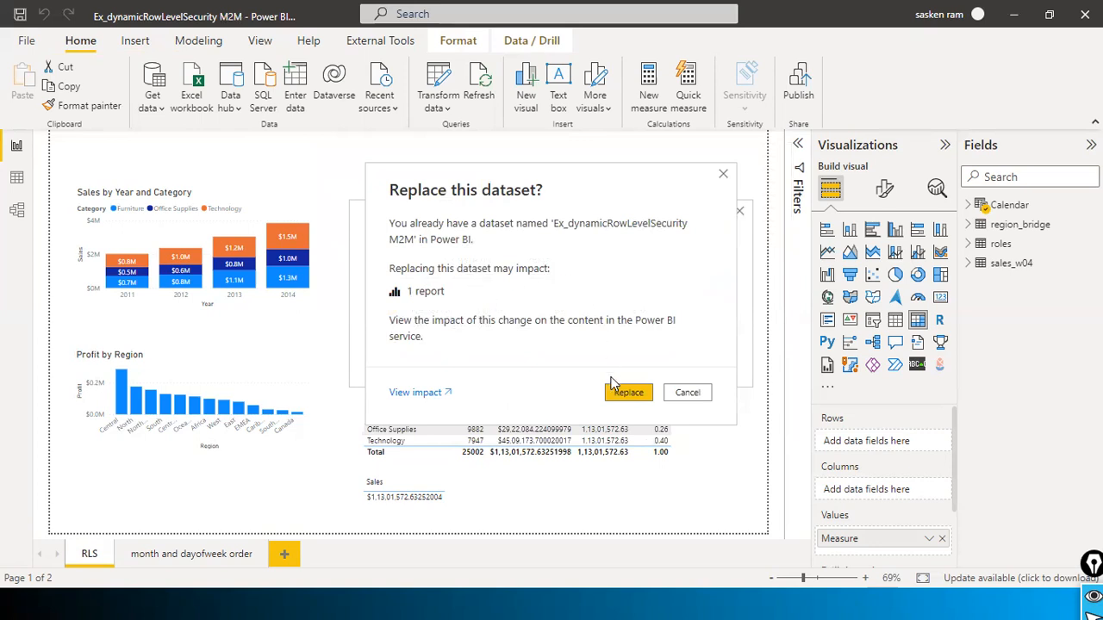
click(613, 389)
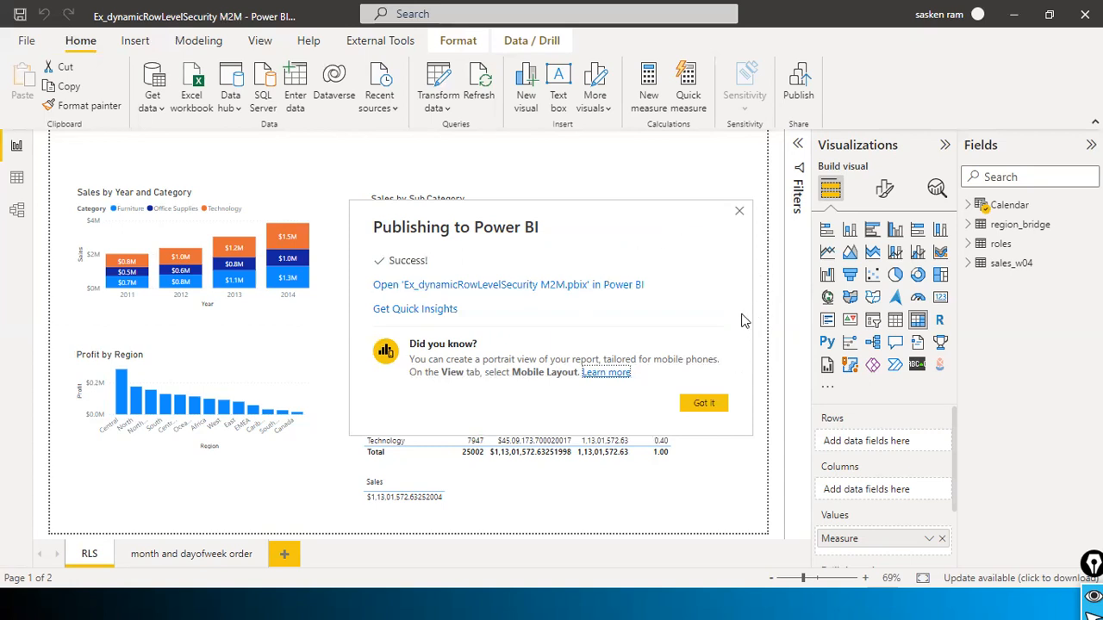
key(alt+Tab)
key(alt+Tab)
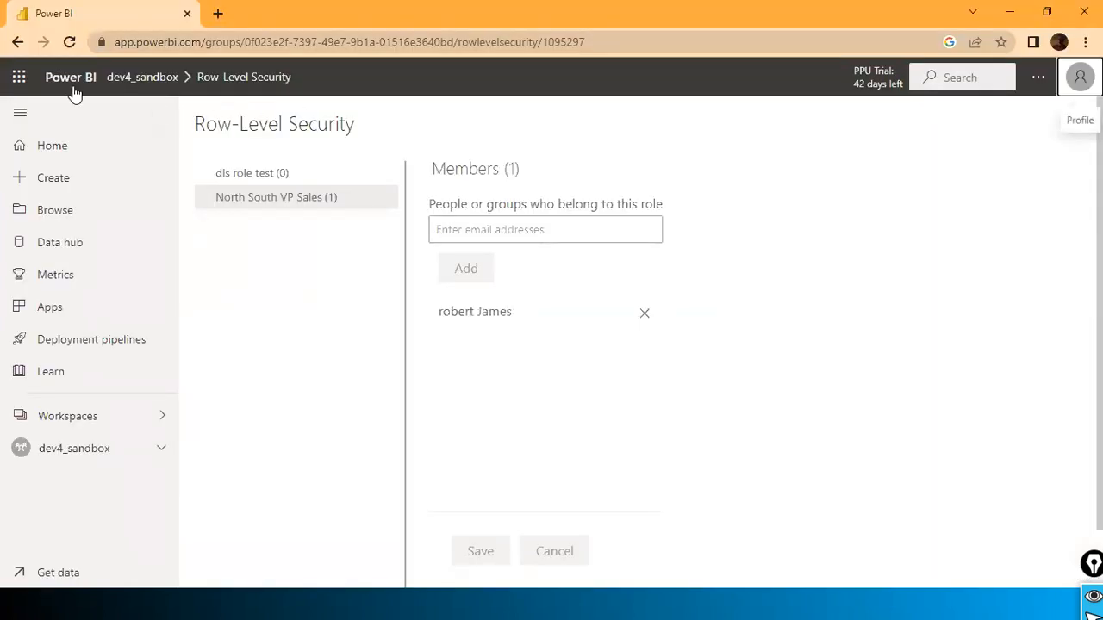
Step: Open Row-Level Security for the Ex_dynamicRowLevelSecurity M2M dataset in Dev2_Sandbox and select dls role test
click(48, 153)
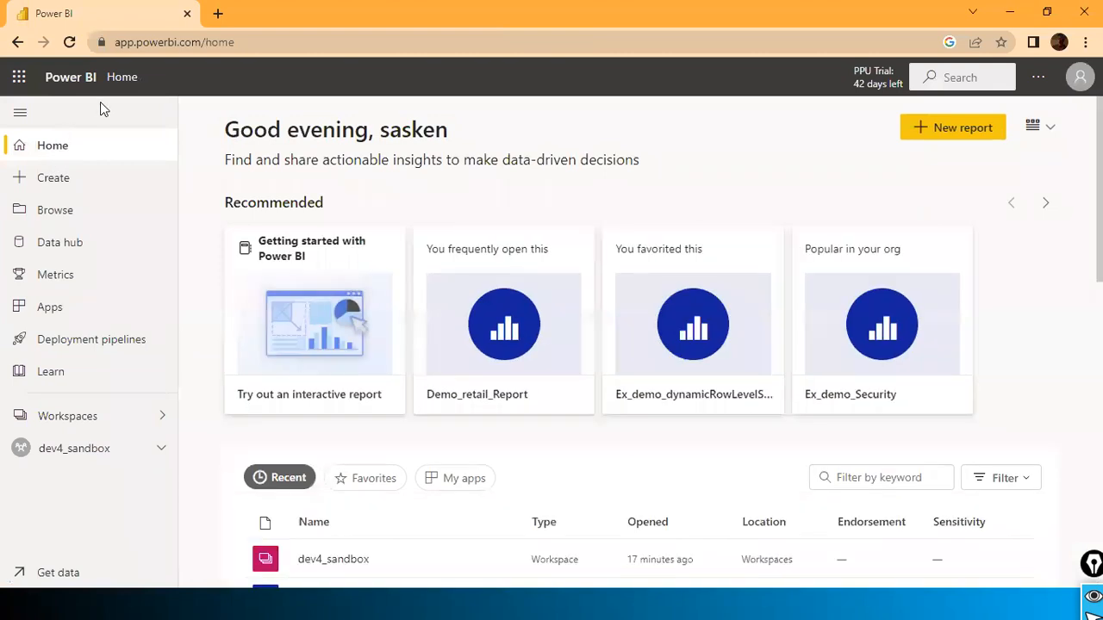
click(90, 427)
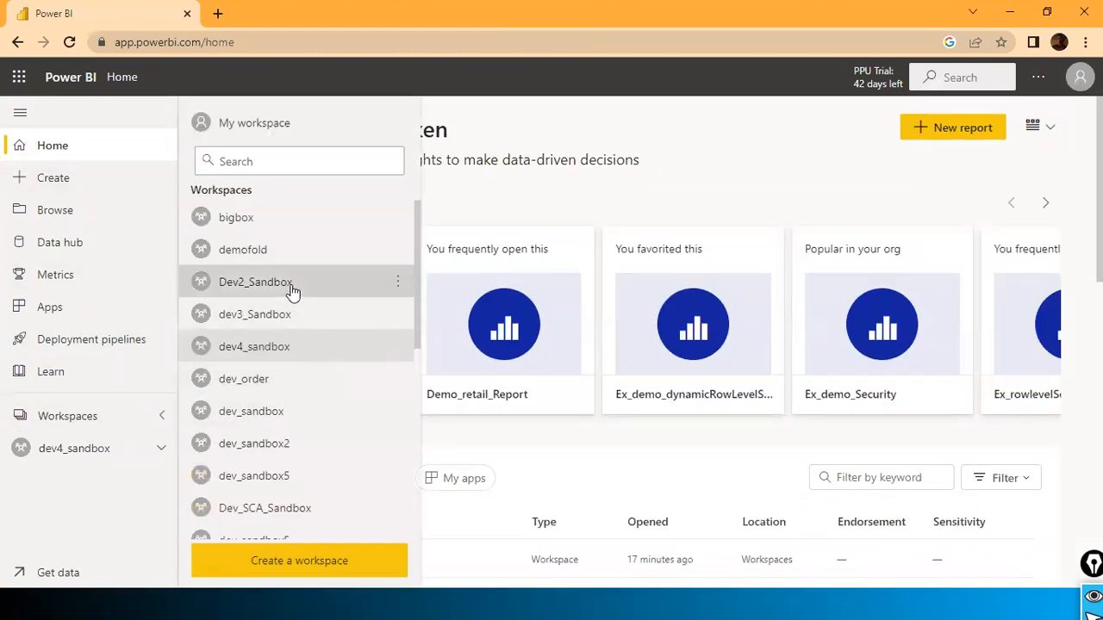
click(291, 291)
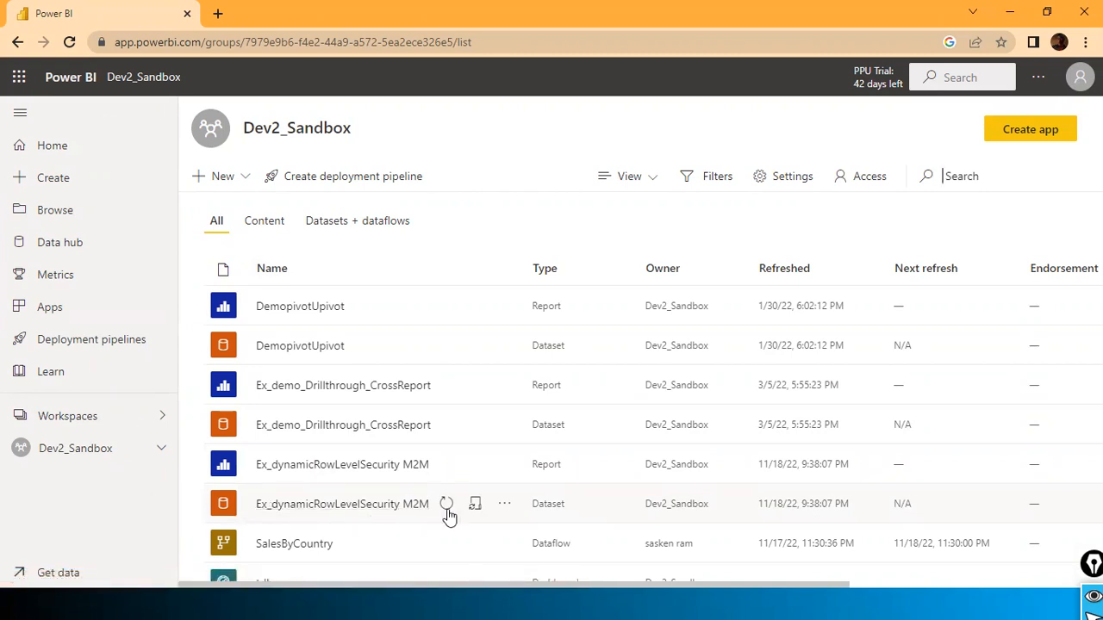
click(504, 508)
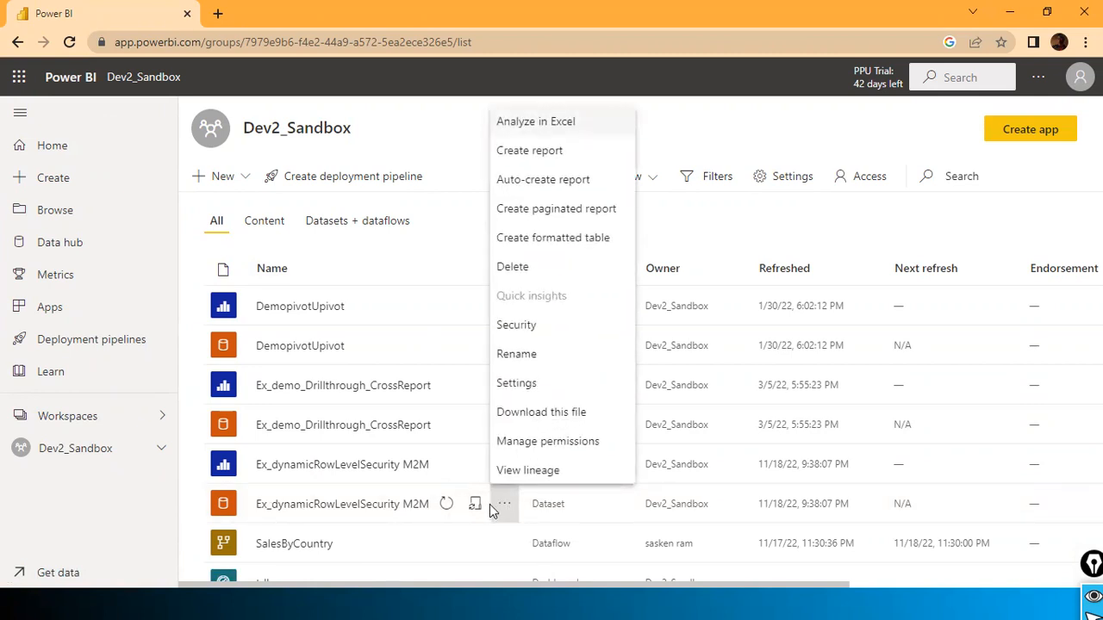
click(555, 329)
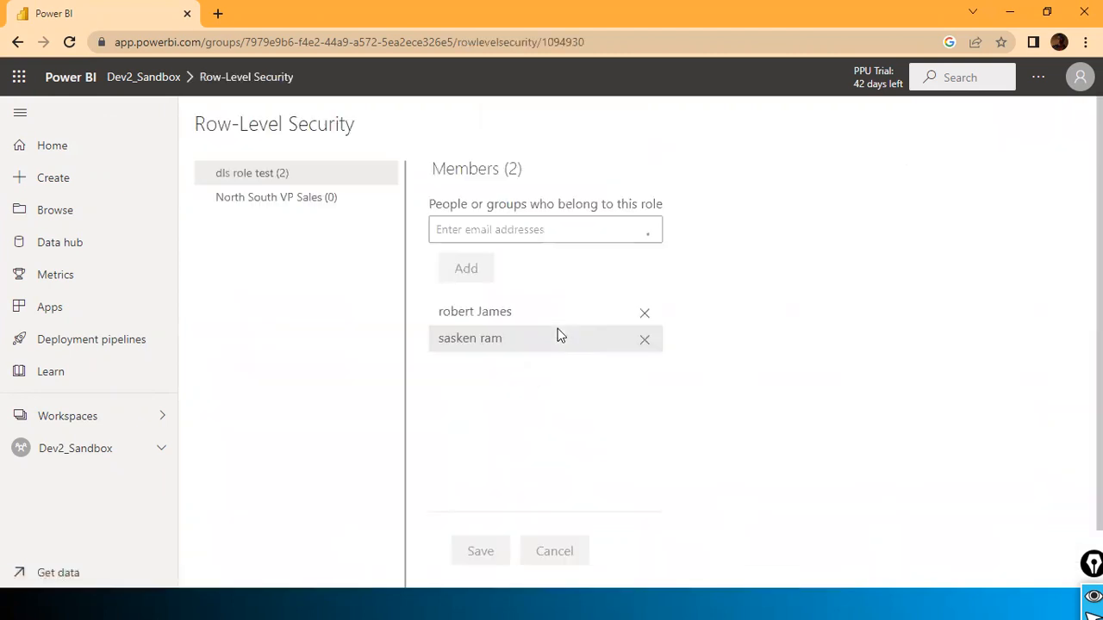
click(308, 203)
click(297, 179)
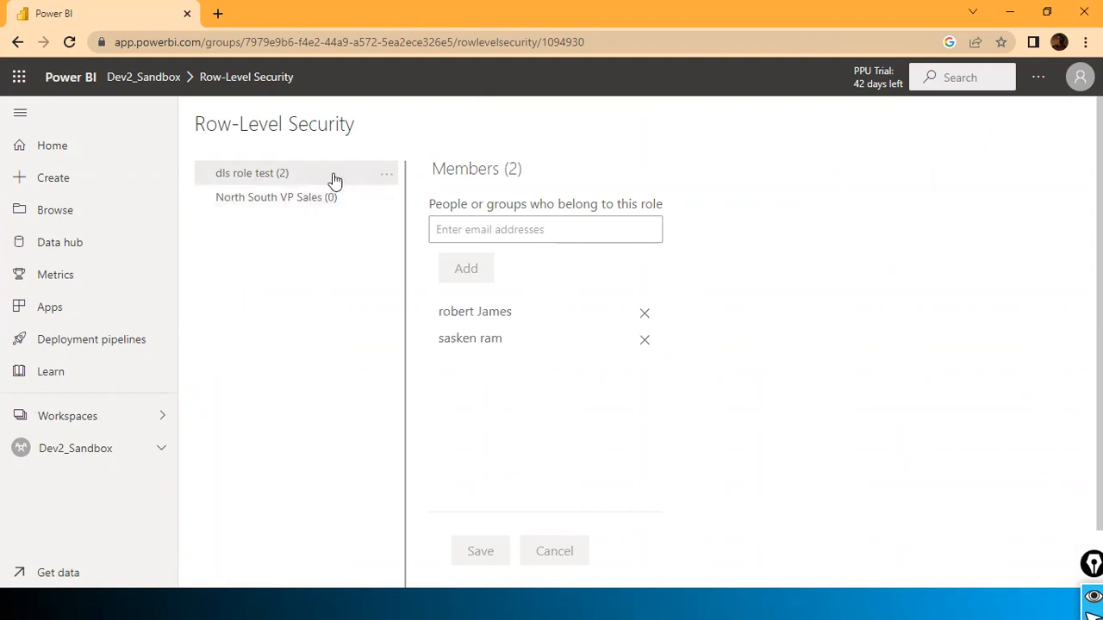
Step: Add a third member from the directory suggestions to dls role test and save the role
click(496, 228)
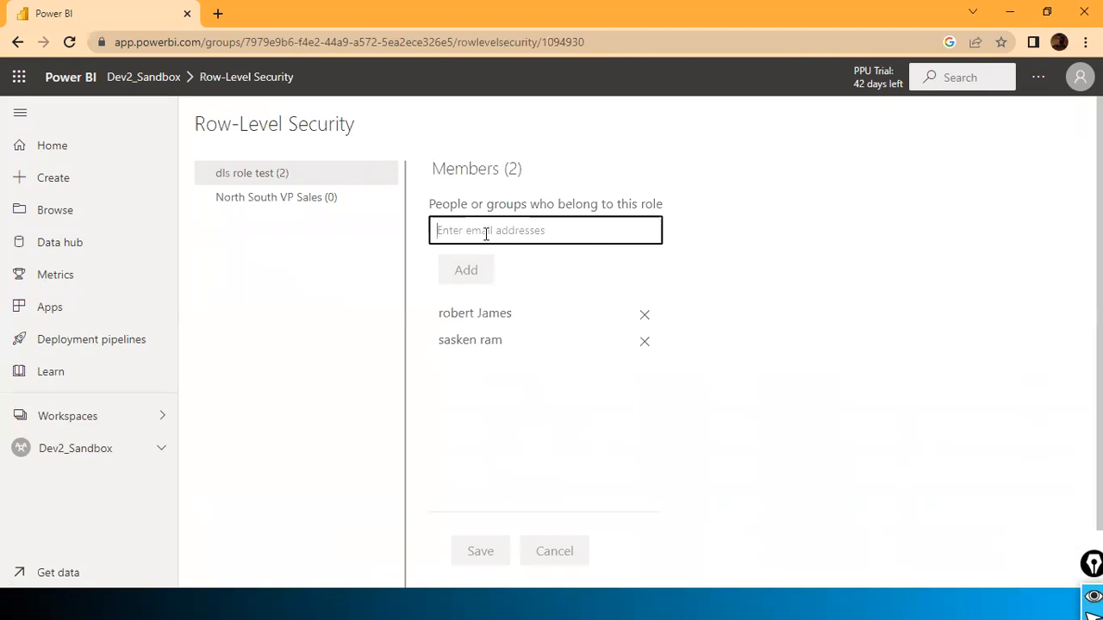
text(mike)
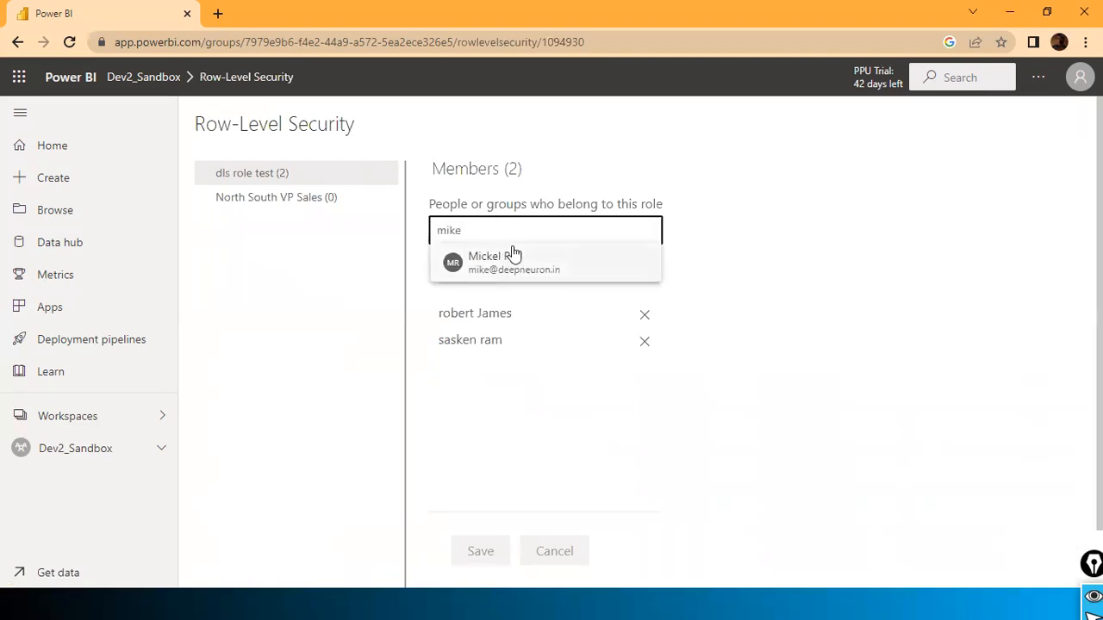
click(512, 259)
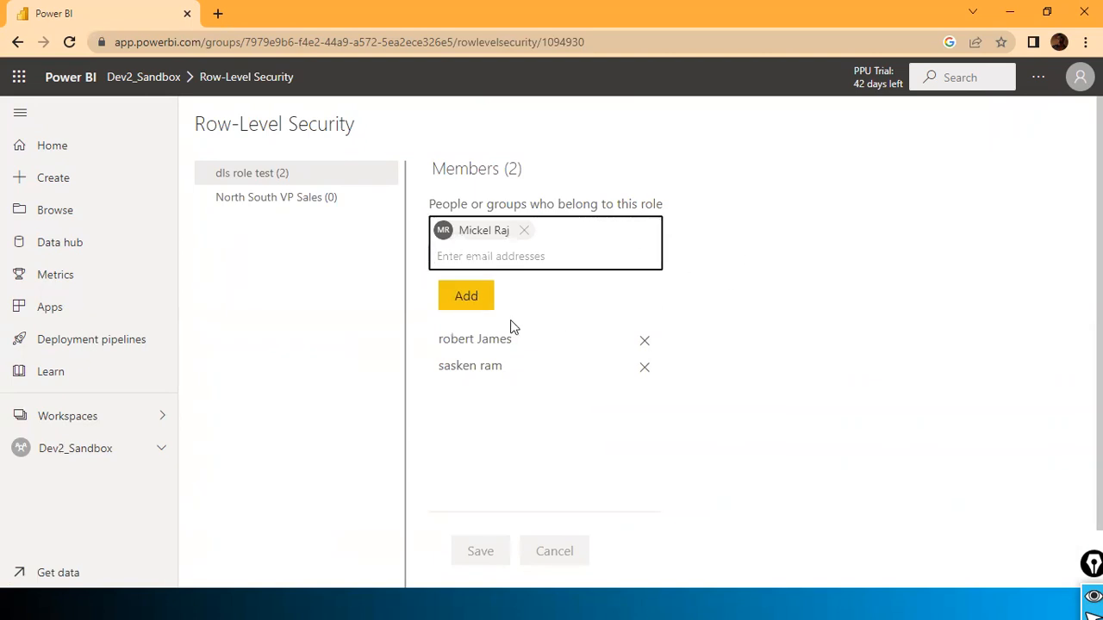
click(469, 303)
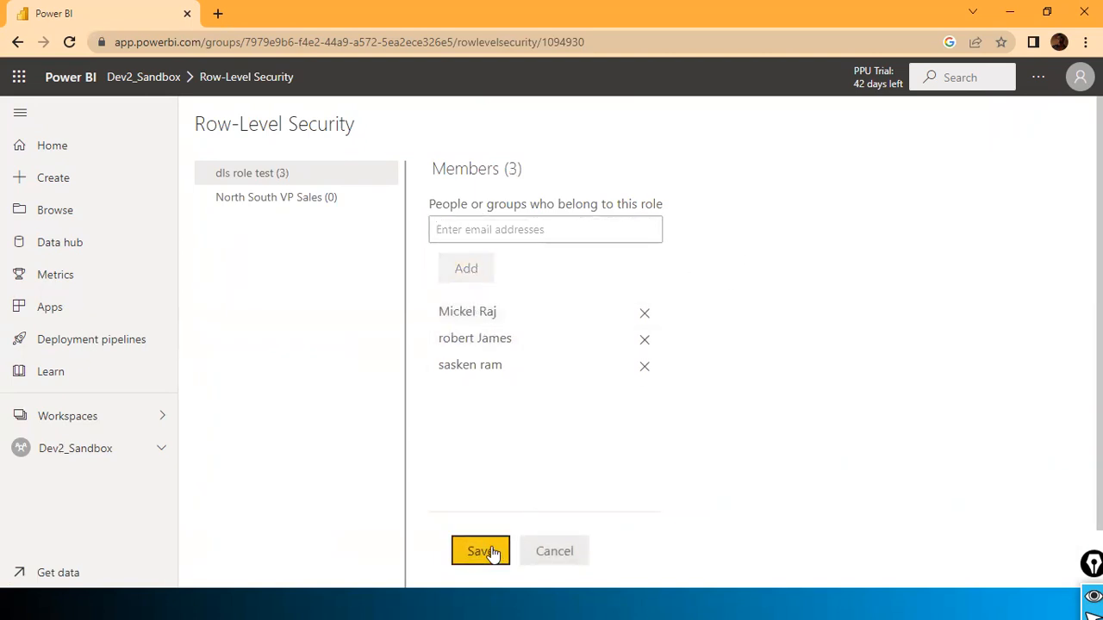
click(490, 552)
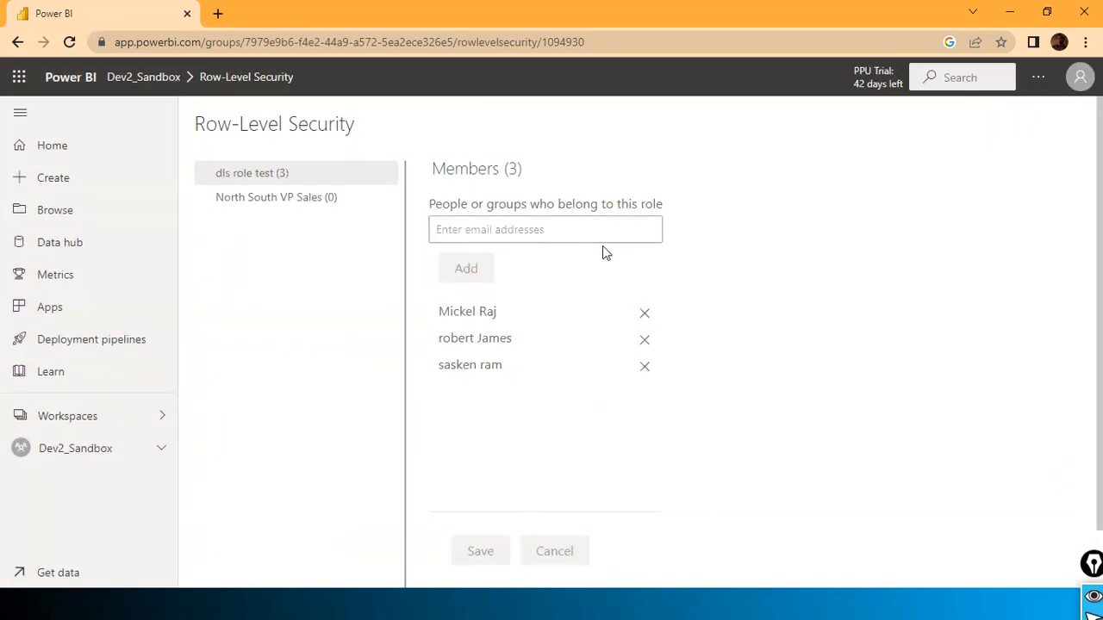
key(alt+Tab)
key(alt+Tab)
key(Tab)
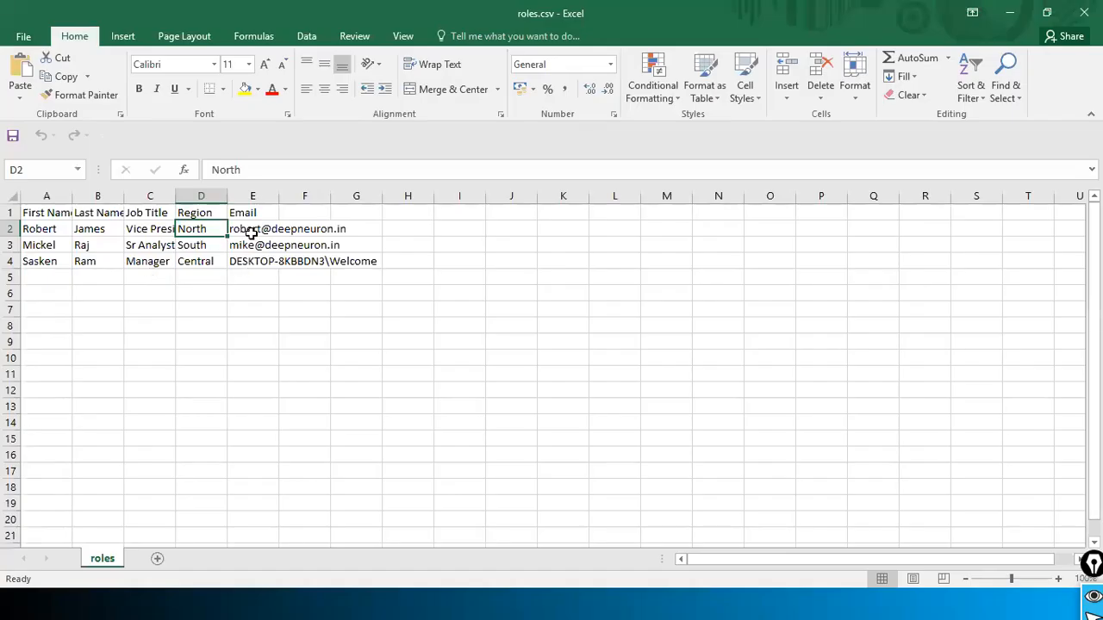
Step: Check the email in cell E2, then dismiss Power BI Desktop's publish success message
click(247, 231)
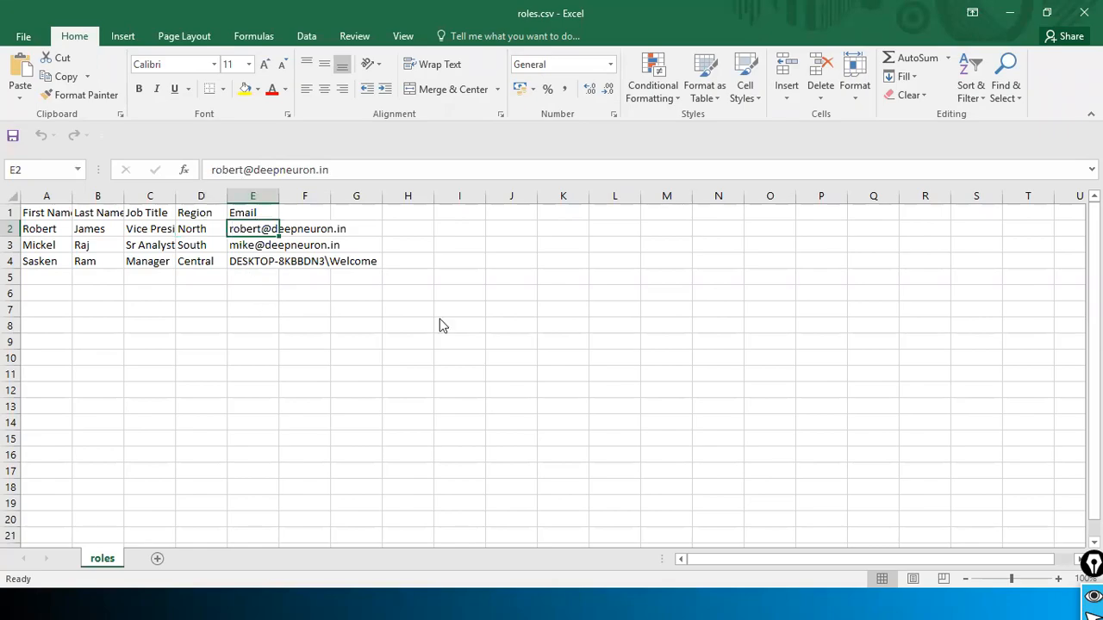
key(alt+Tab)
click(707, 403)
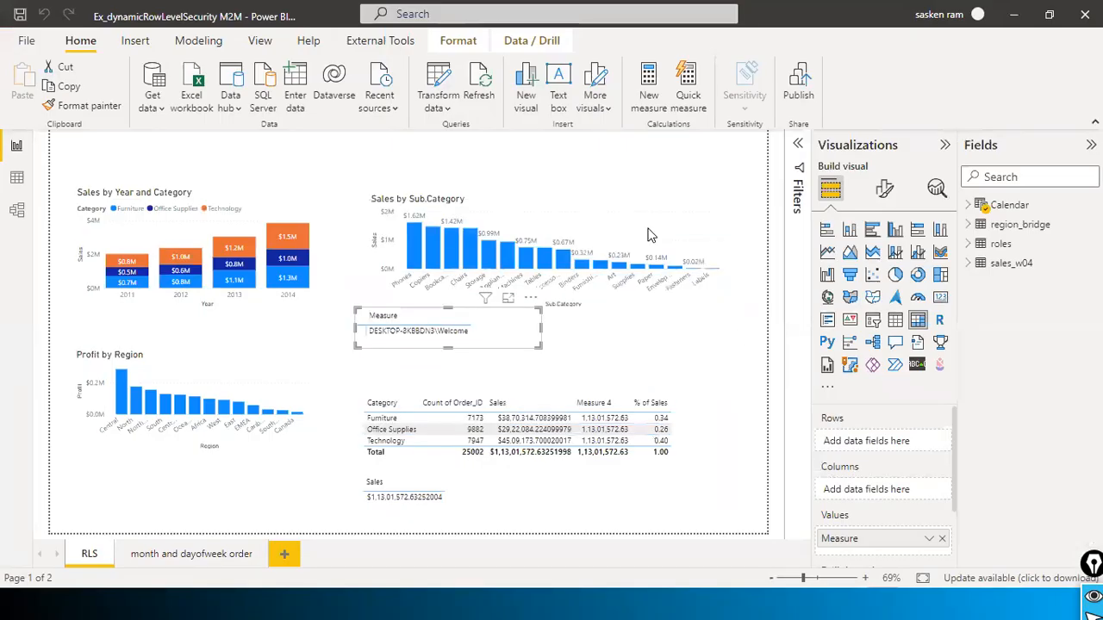
key(alt+Tab)
key(alt+Tab)
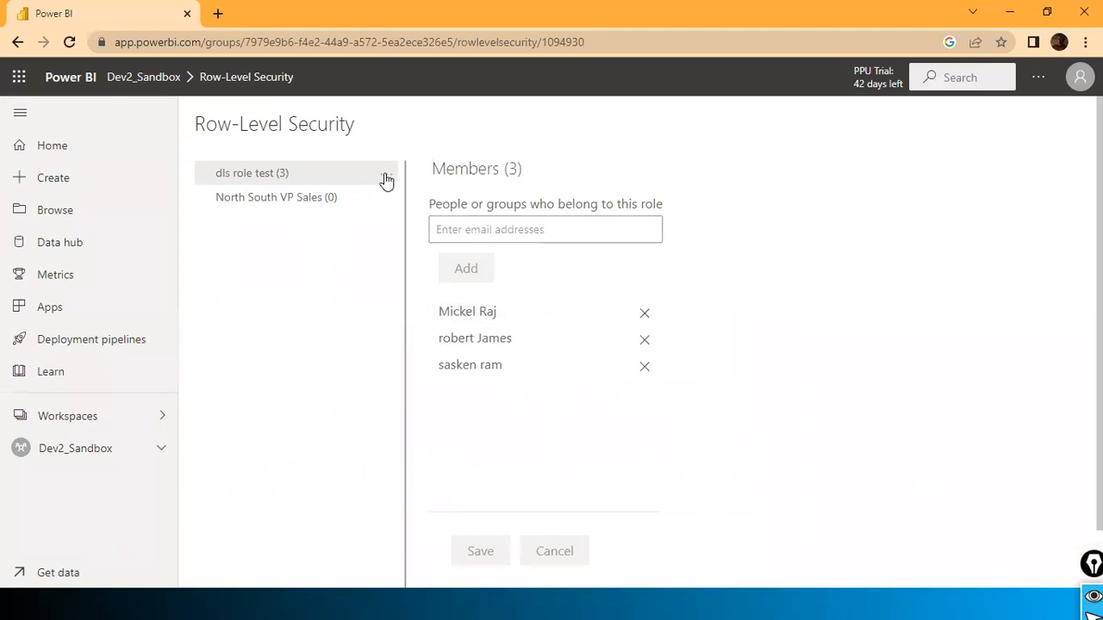
Step: Test the report as dls role test for the user whose email is in cell E2
click(400, 209)
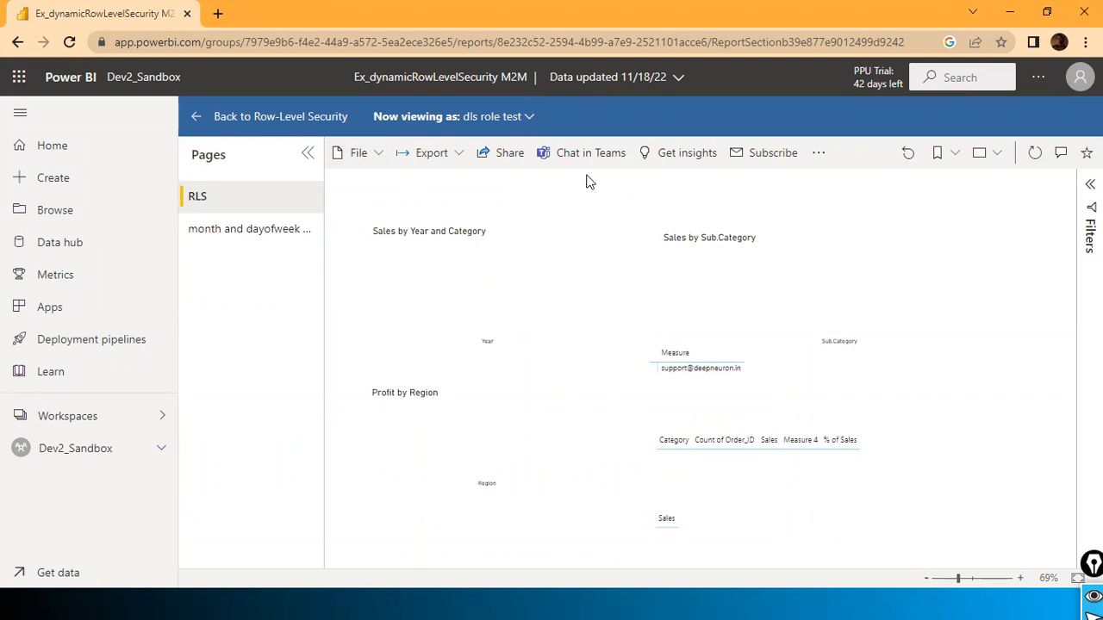
click(529, 118)
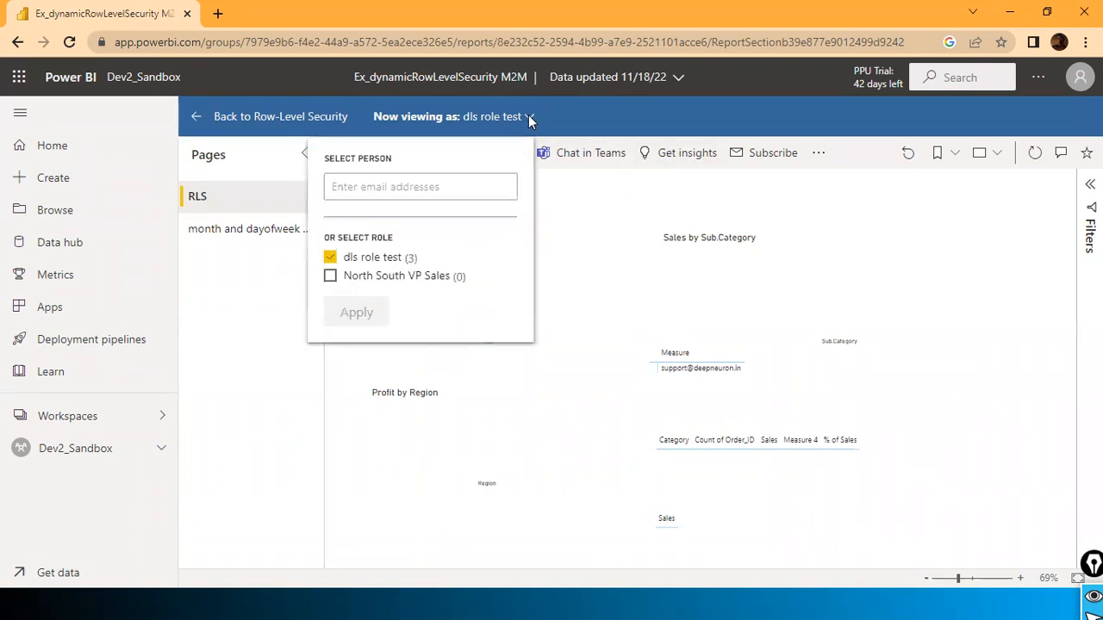
click(410, 190)
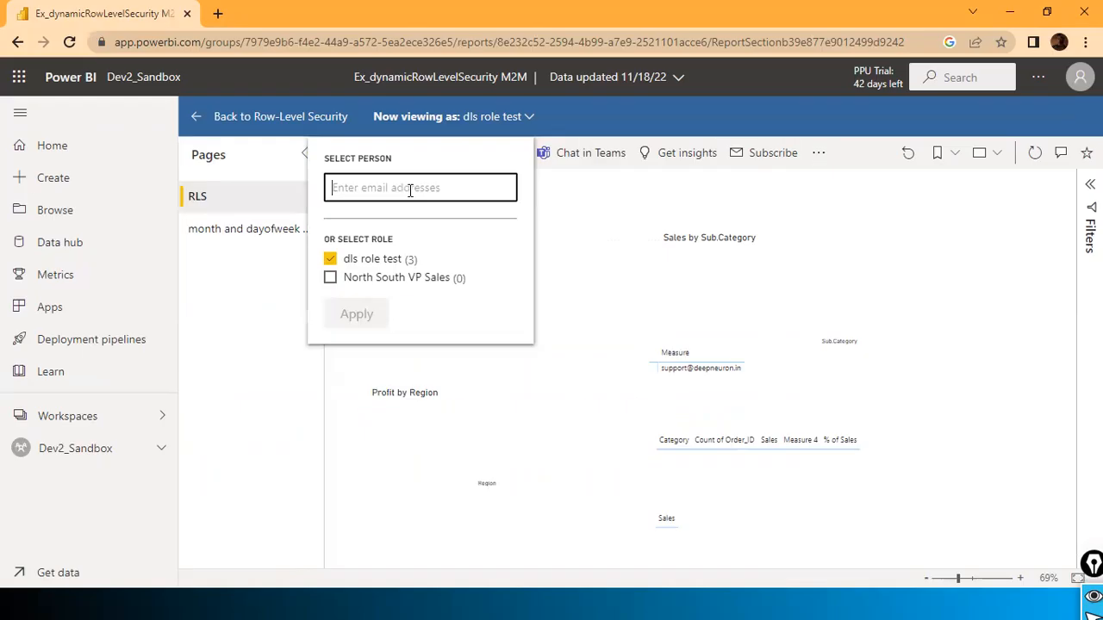
key(alt+Tab)
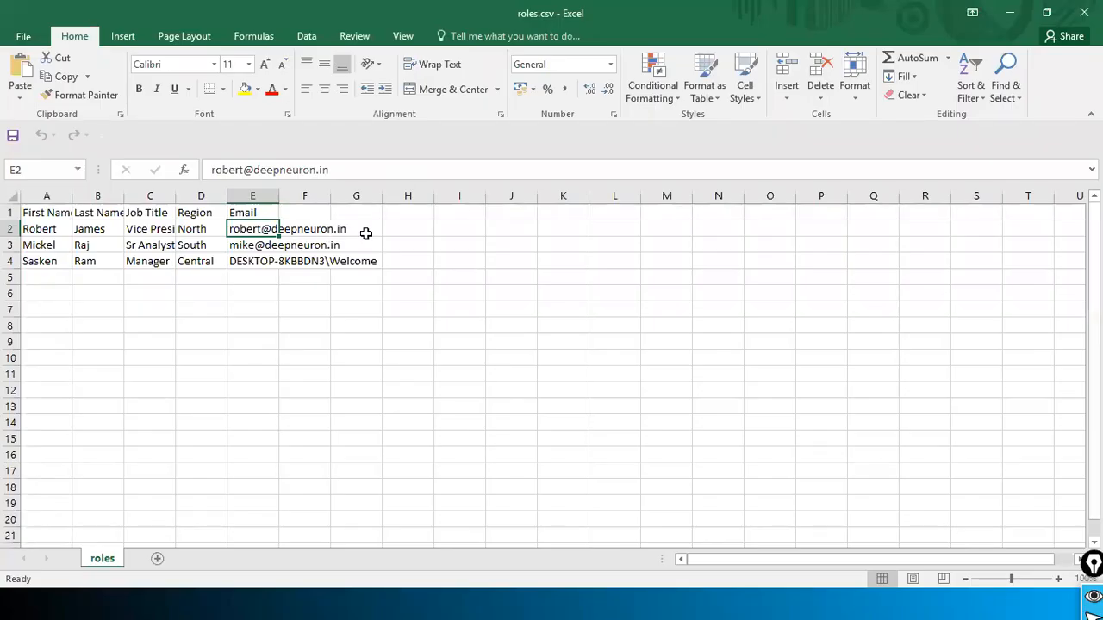
key(ctrl+c)
key(alt+Tab)
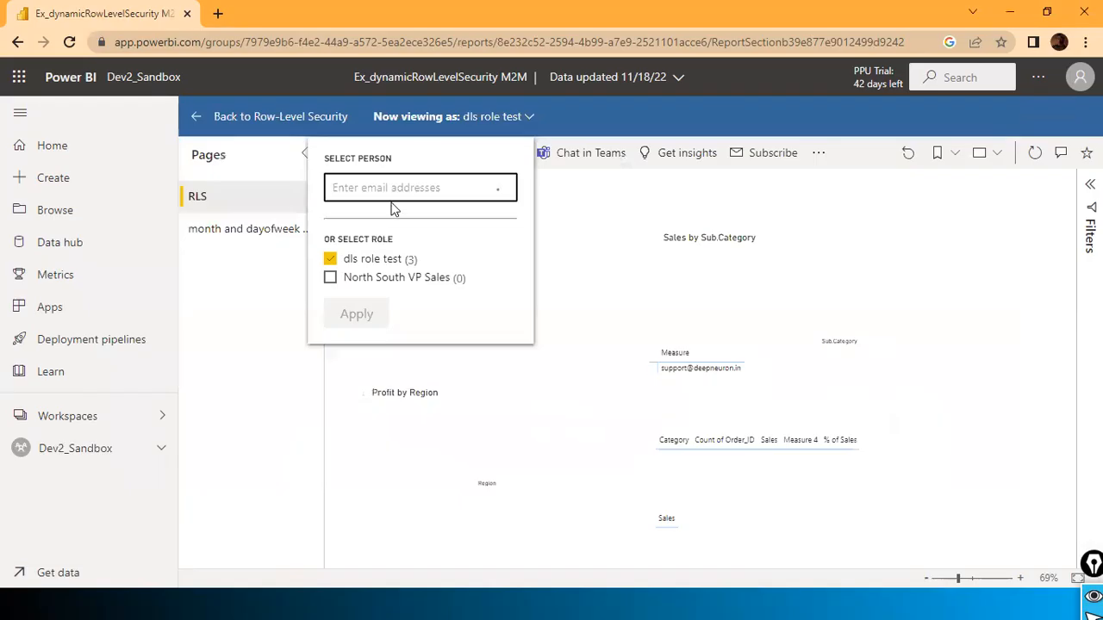
key(ctrl+v)
click(359, 310)
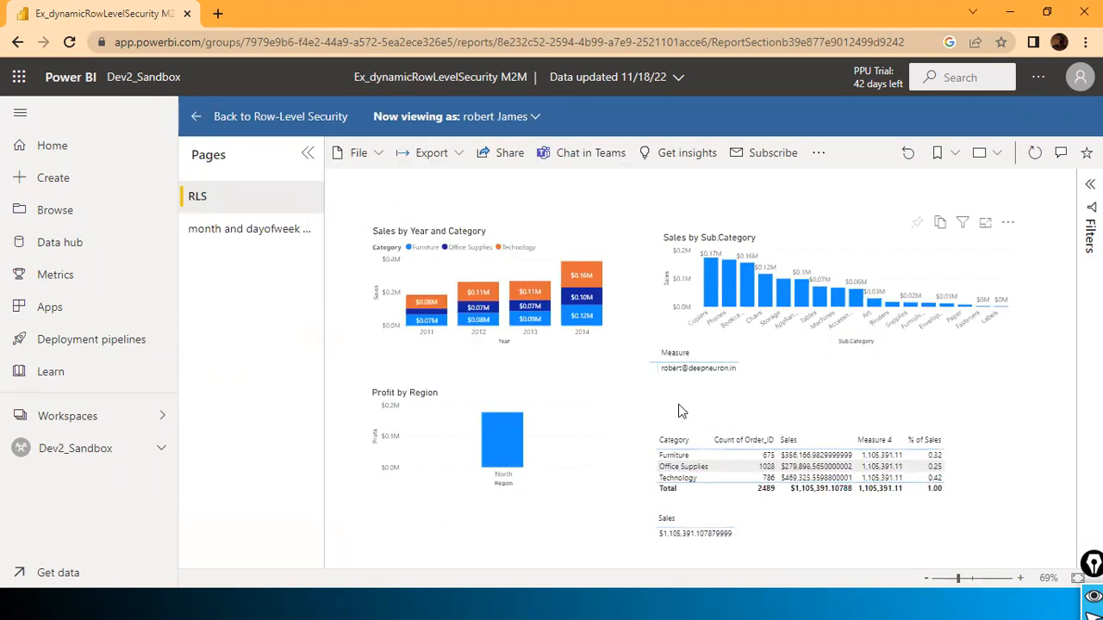
Step: Confirm the first user's North region matches the filtered report, then compare with Power BI Desktop
key(alt+Tab)
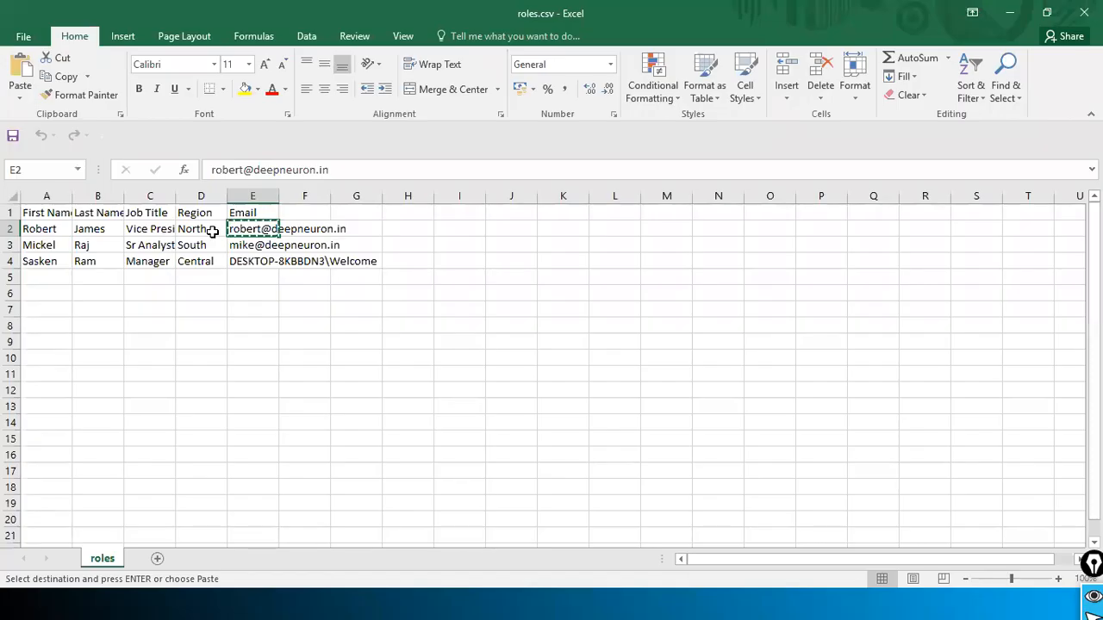
click(212, 230)
key(alt+Tab)
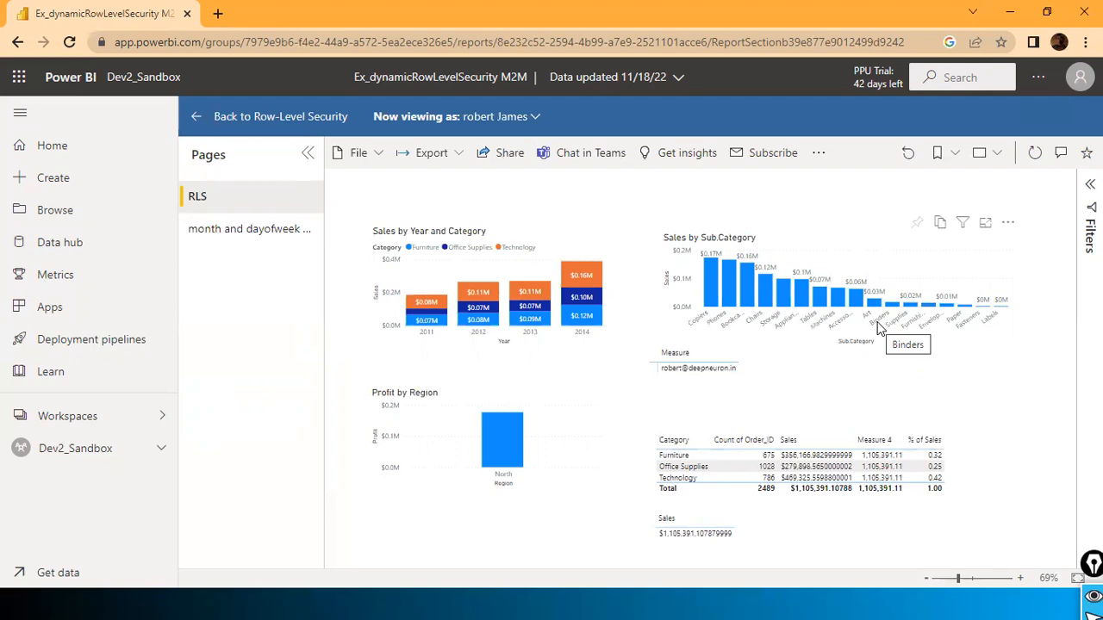
key(alt+Tab)
key(alt+Tab)
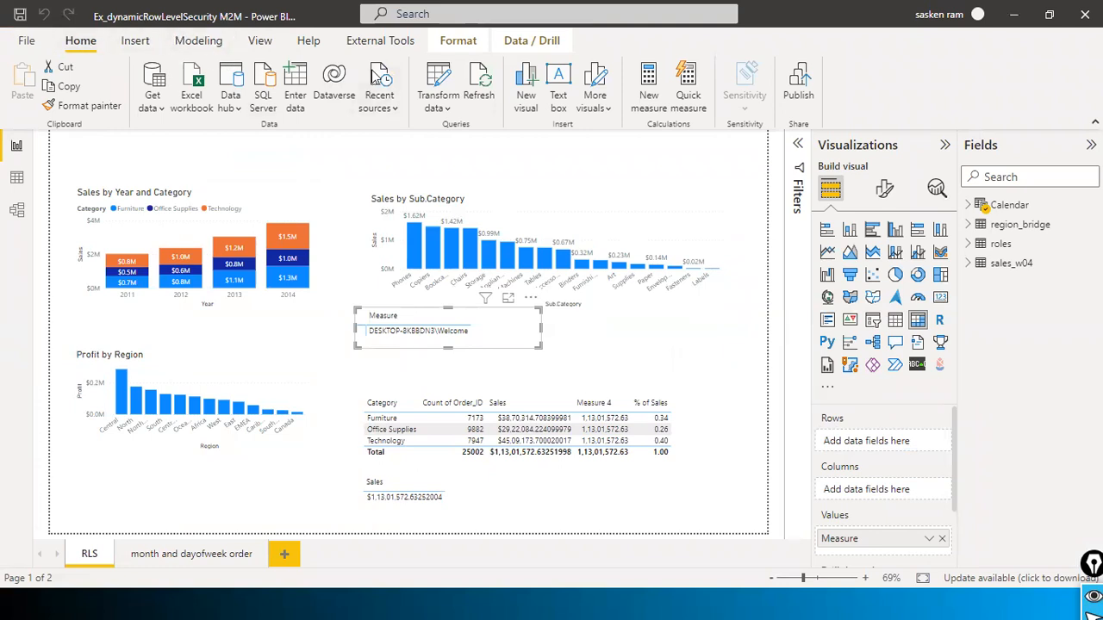
click(200, 41)
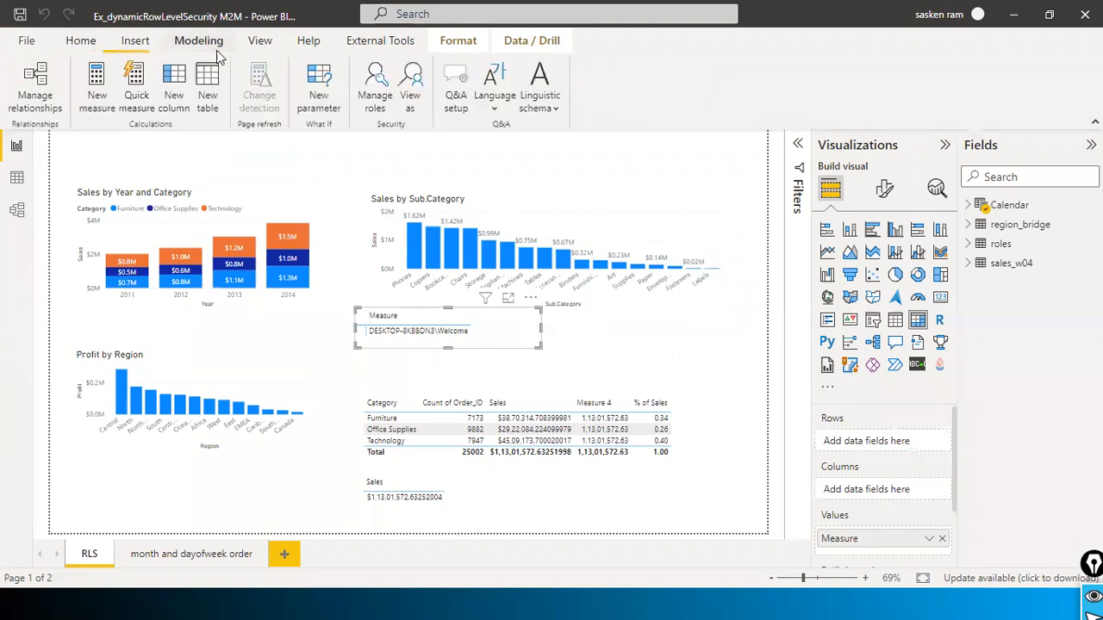
click(378, 102)
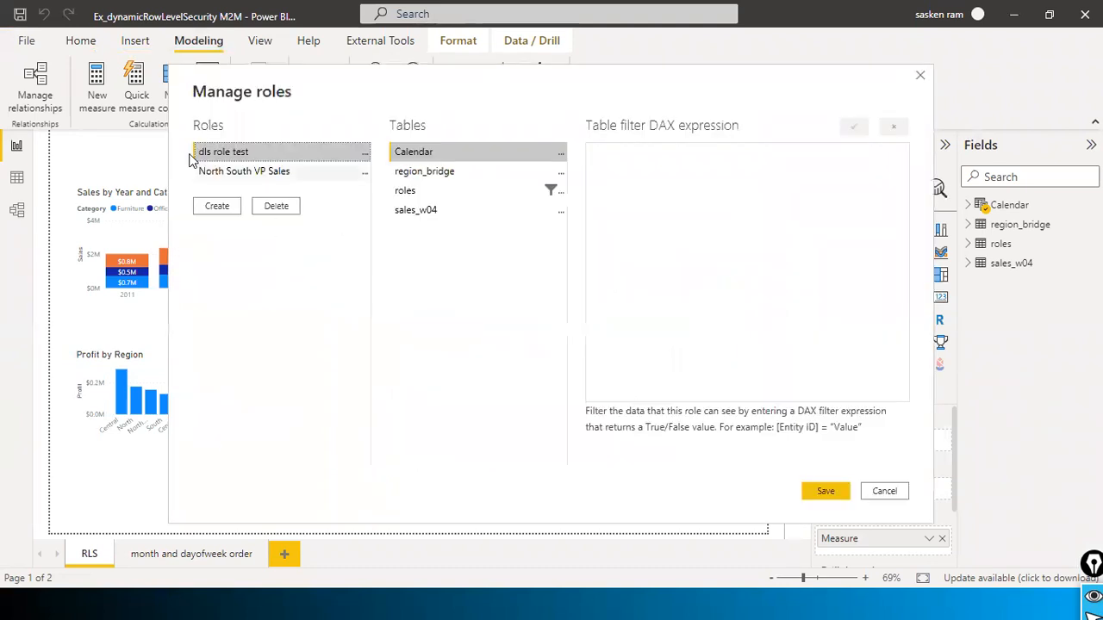
click(422, 191)
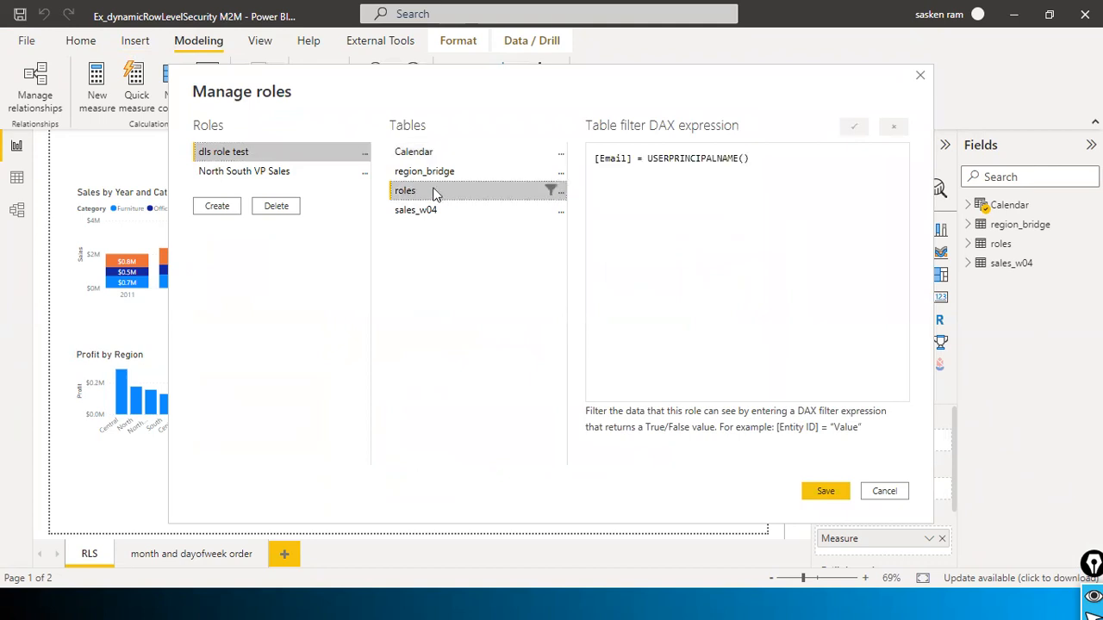
click(475, 211)
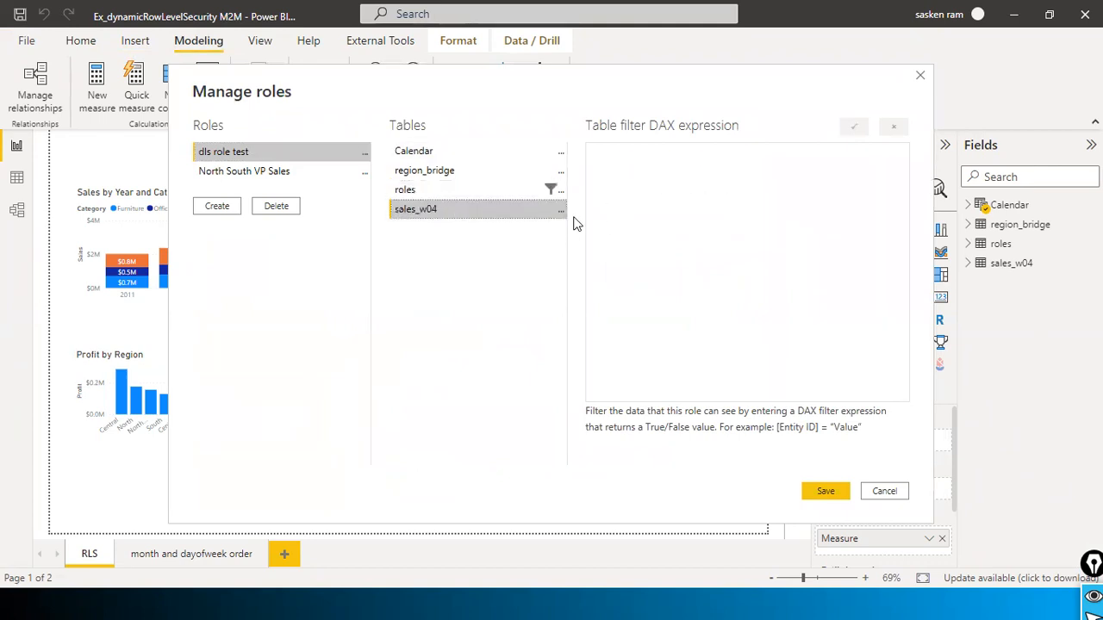
click(211, 170)
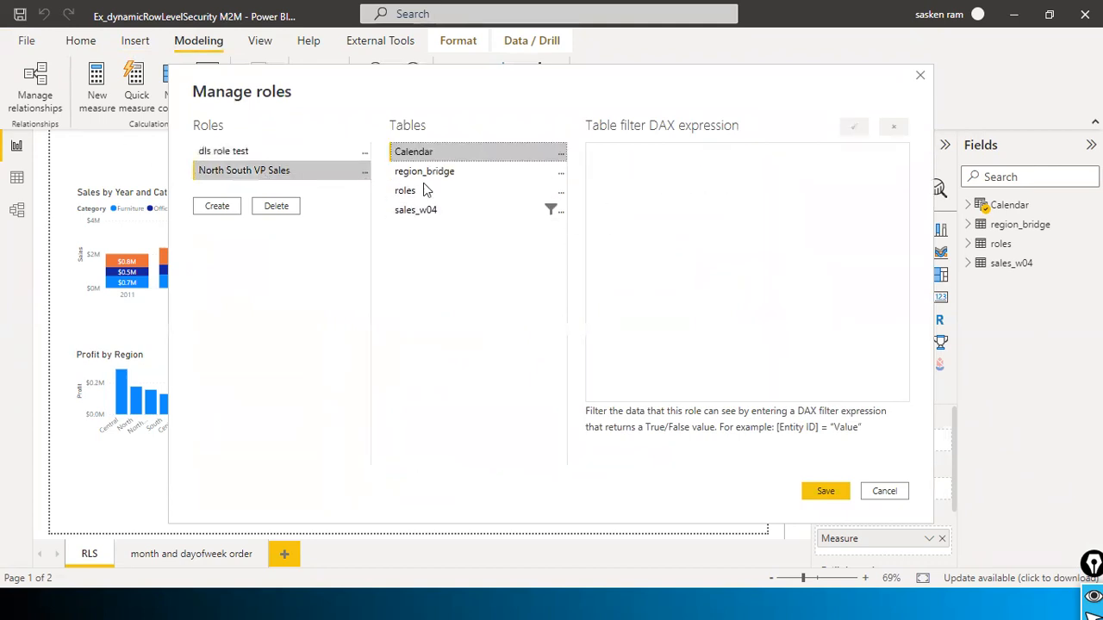
click(483, 214)
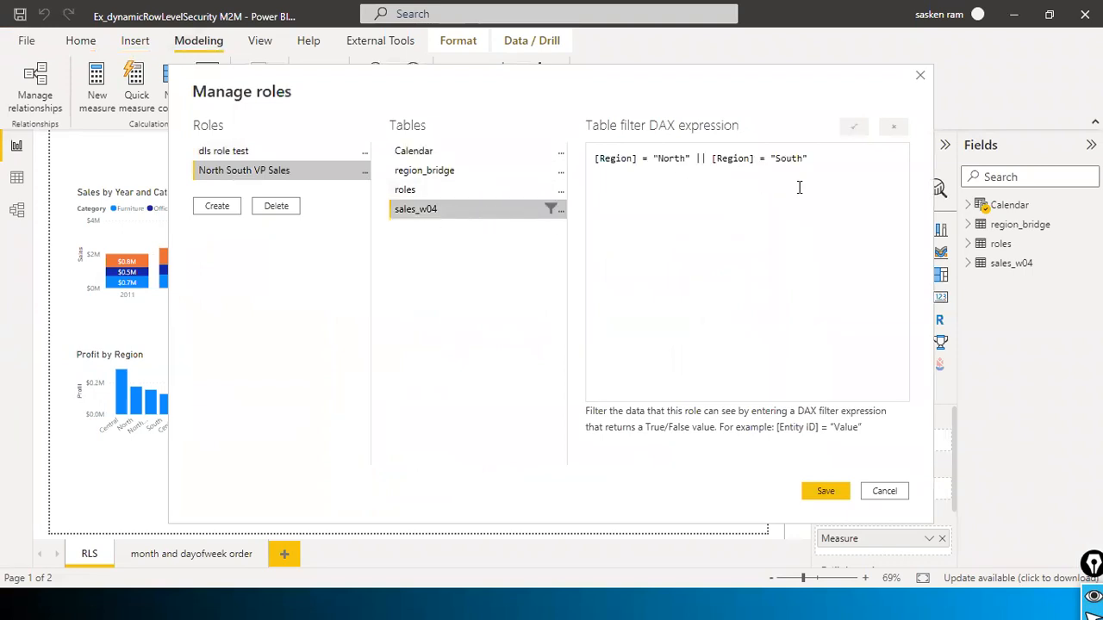
click(319, 153)
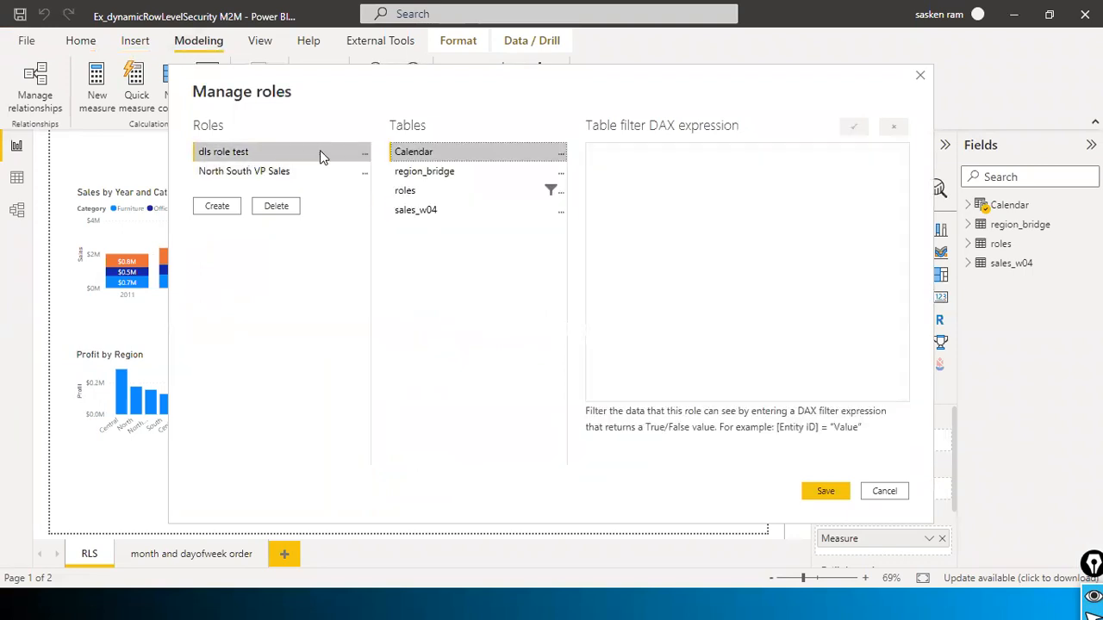
click(270, 173)
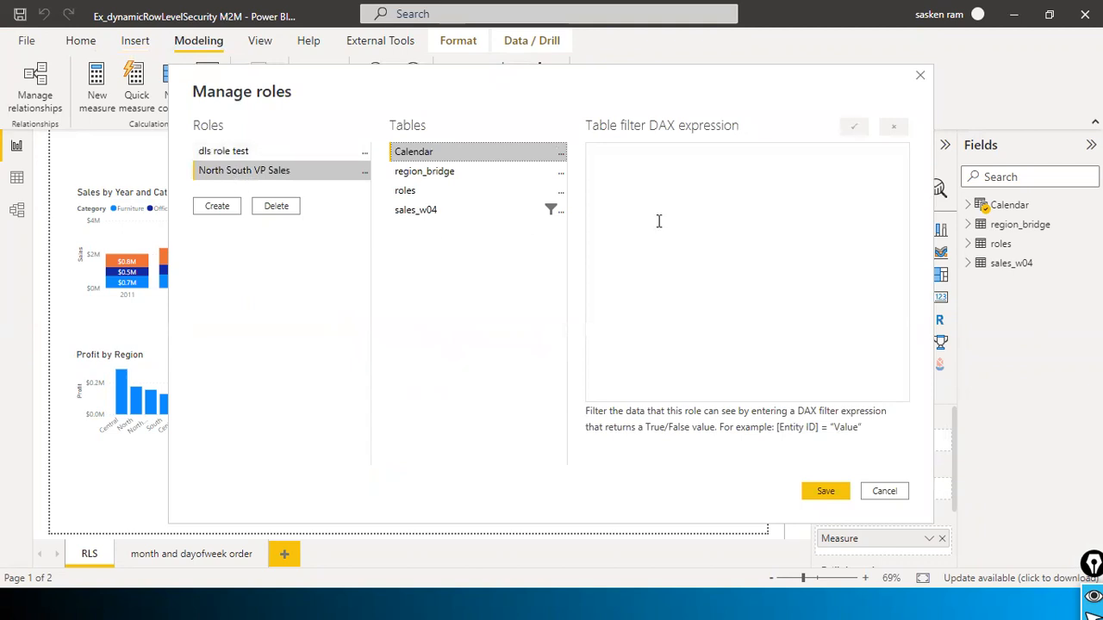
click(408, 215)
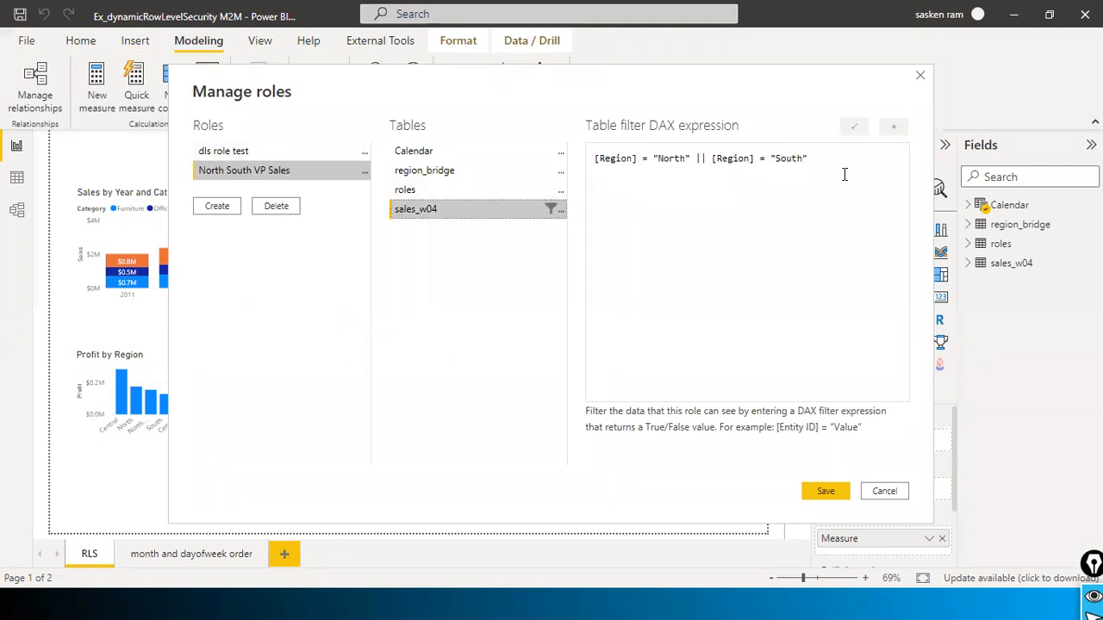
click(901, 496)
click(606, 169)
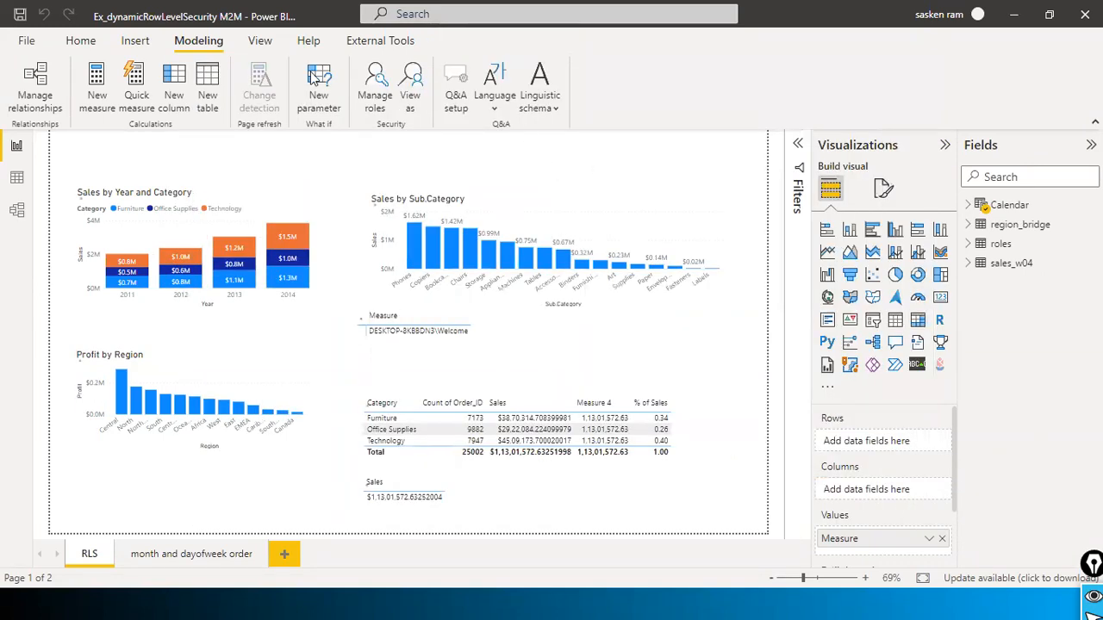
click(412, 86)
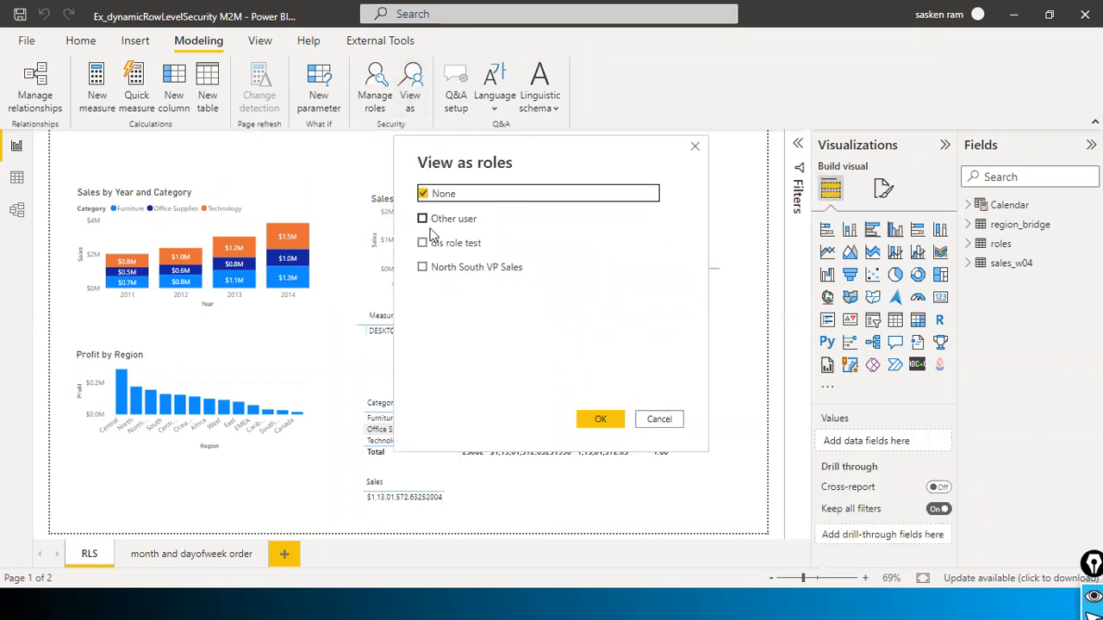
click(423, 267)
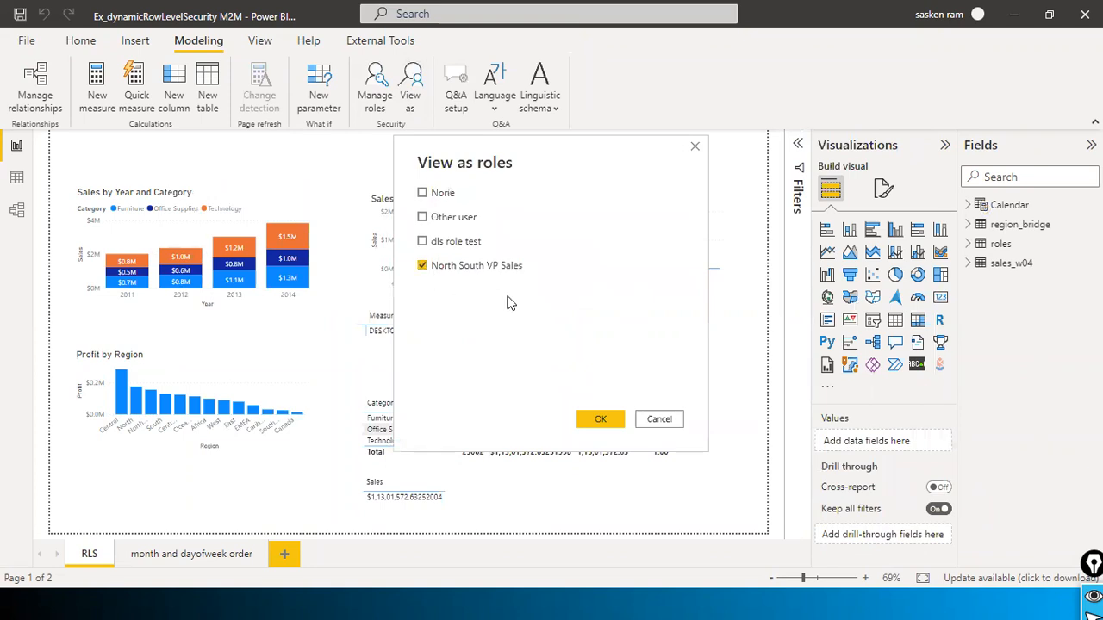
click(603, 421)
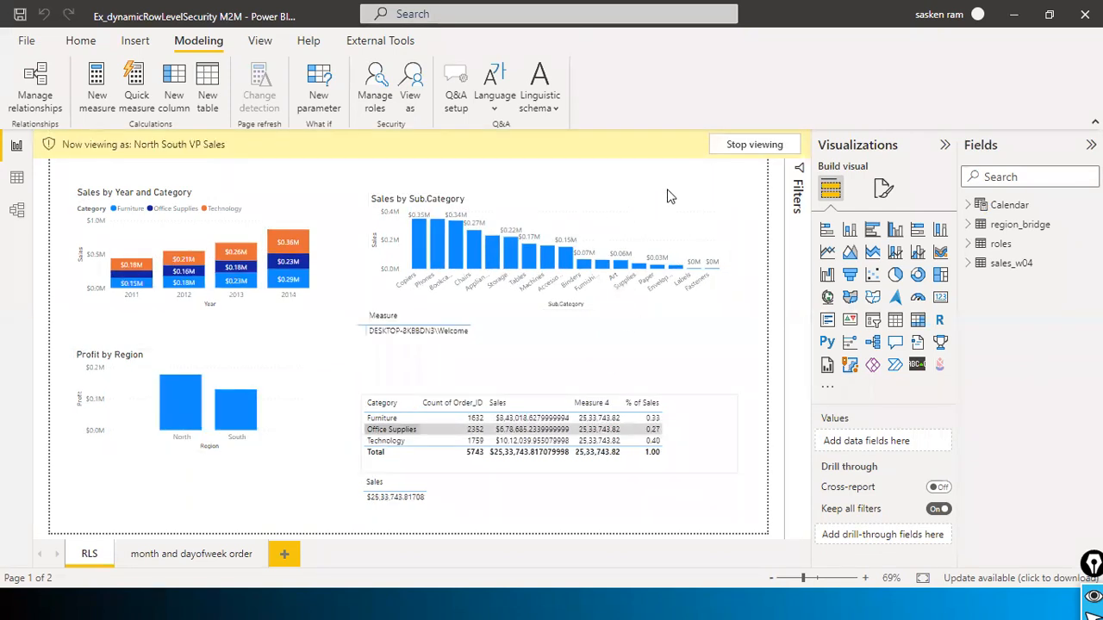
click(753, 145)
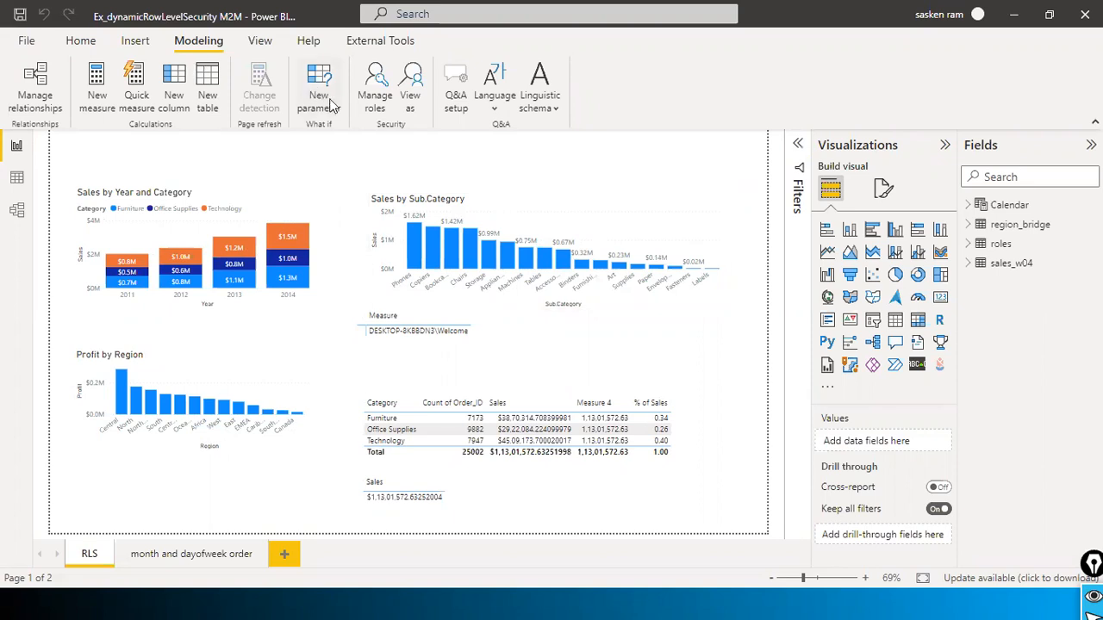
click(379, 103)
click(424, 190)
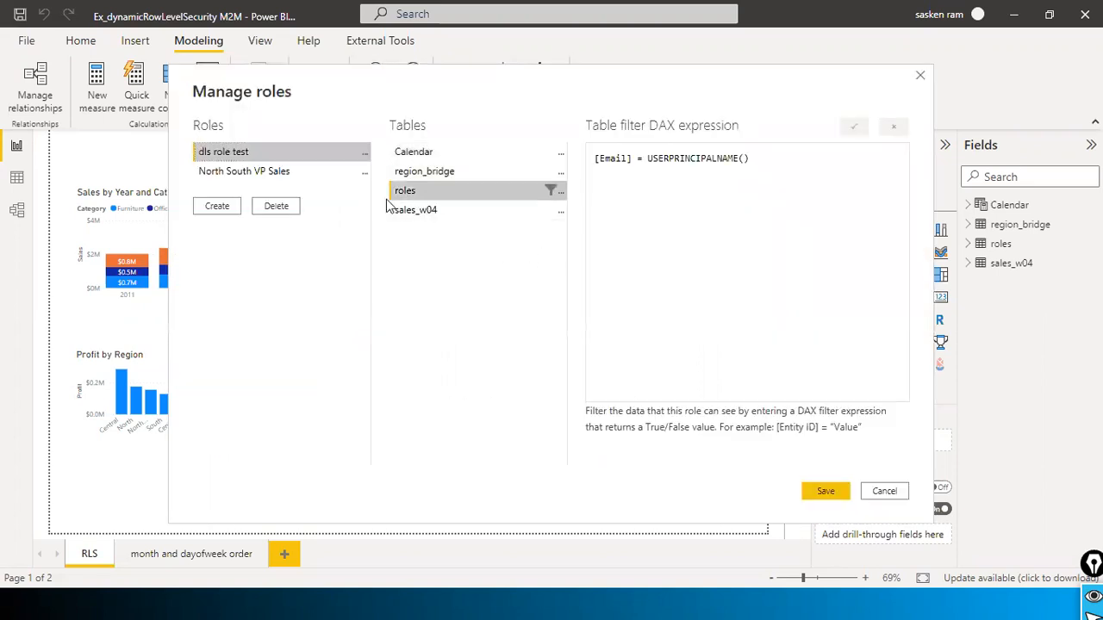
click(438, 212)
click(426, 192)
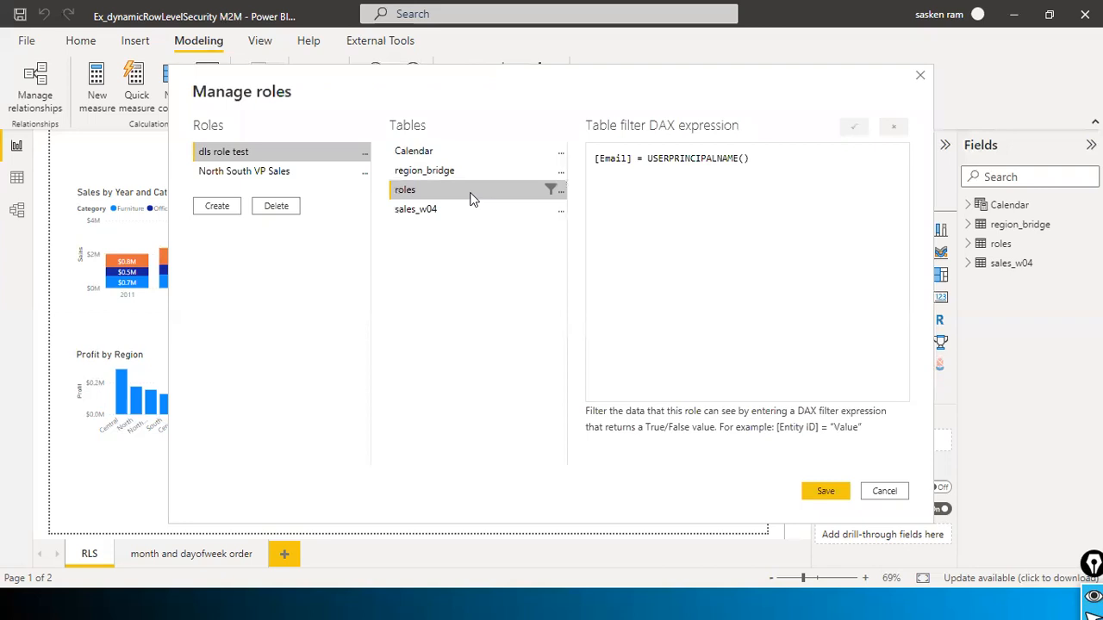
click(560, 191)
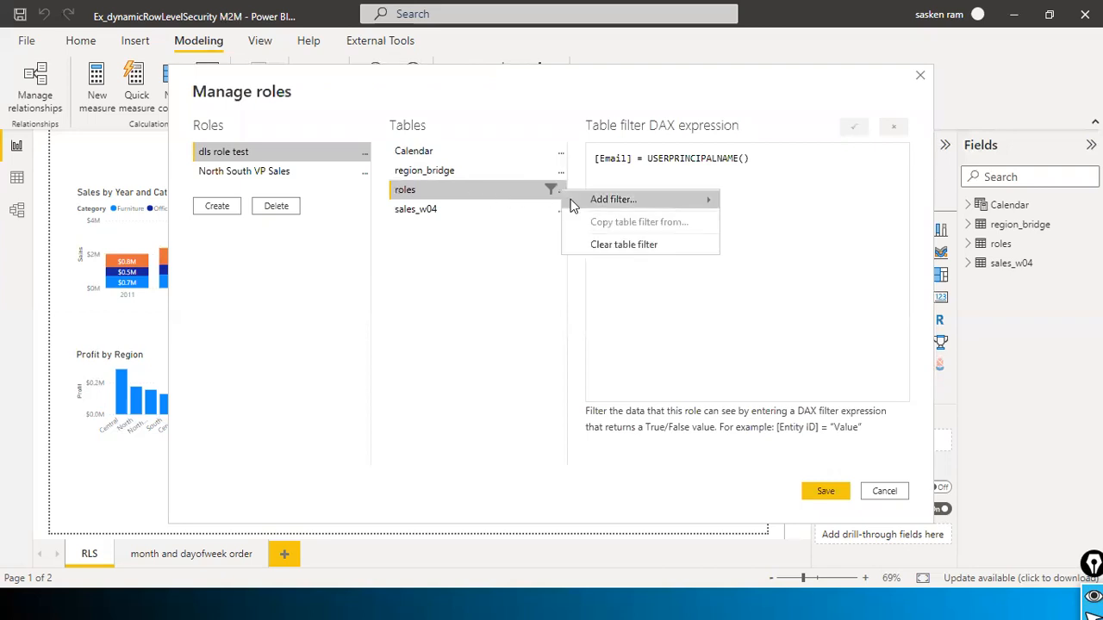
mouse_move(573, 204)
click(775, 187)
mouse_move(795, 177)
mouse_down()
mouse_move(601, 163)
mouse_move(746, 159)
mouse_move(787, 181)
mouse_up()
click(696, 173)
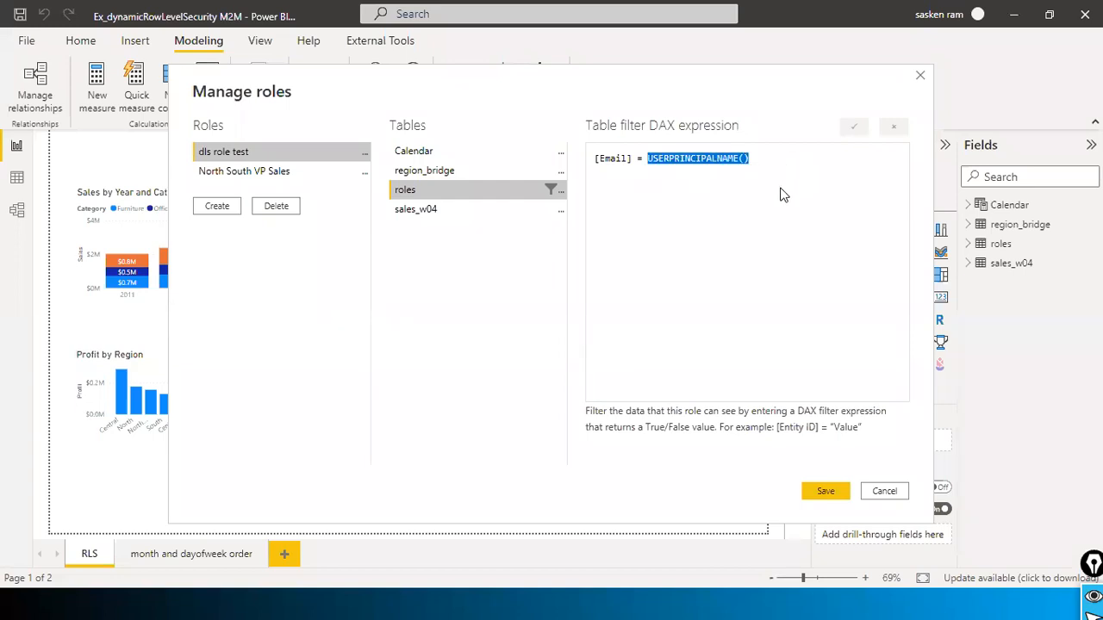
click(823, 491)
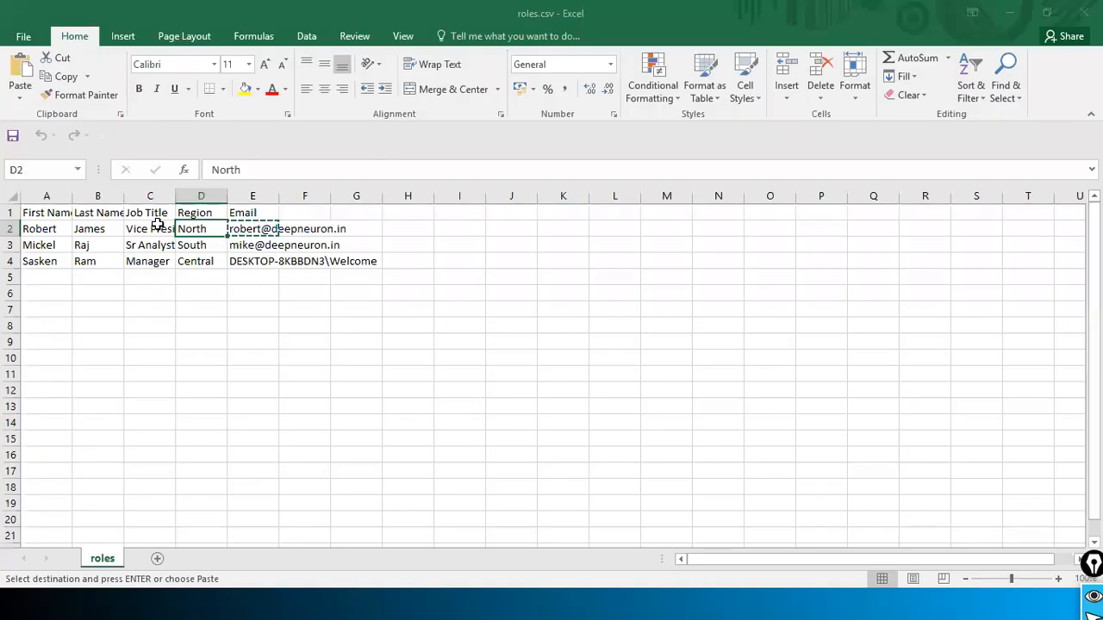
Step: Check each user's North, South and Central Region entries in the roles.csv sheet, then return to Power BI
key(Home)
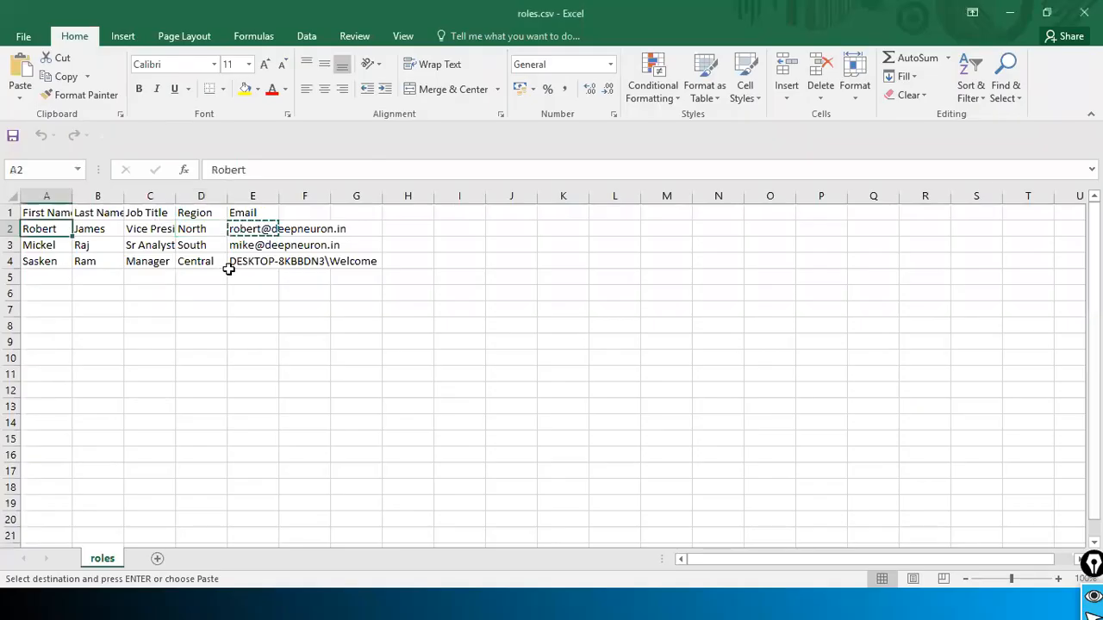
key(Escape)
mouse_move(207, 230)
mouse_down()
mouse_move(212, 271)
mouse_move(212, 246)
mouse_move(212, 258)
mouse_move(190, 233)
mouse_up()
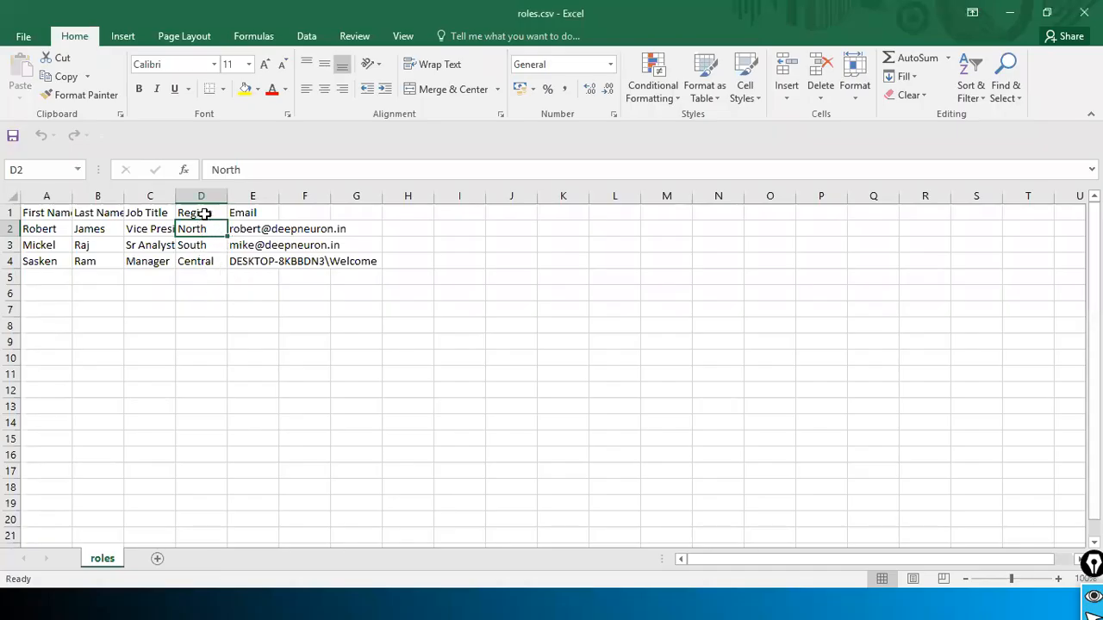
click(204, 214)
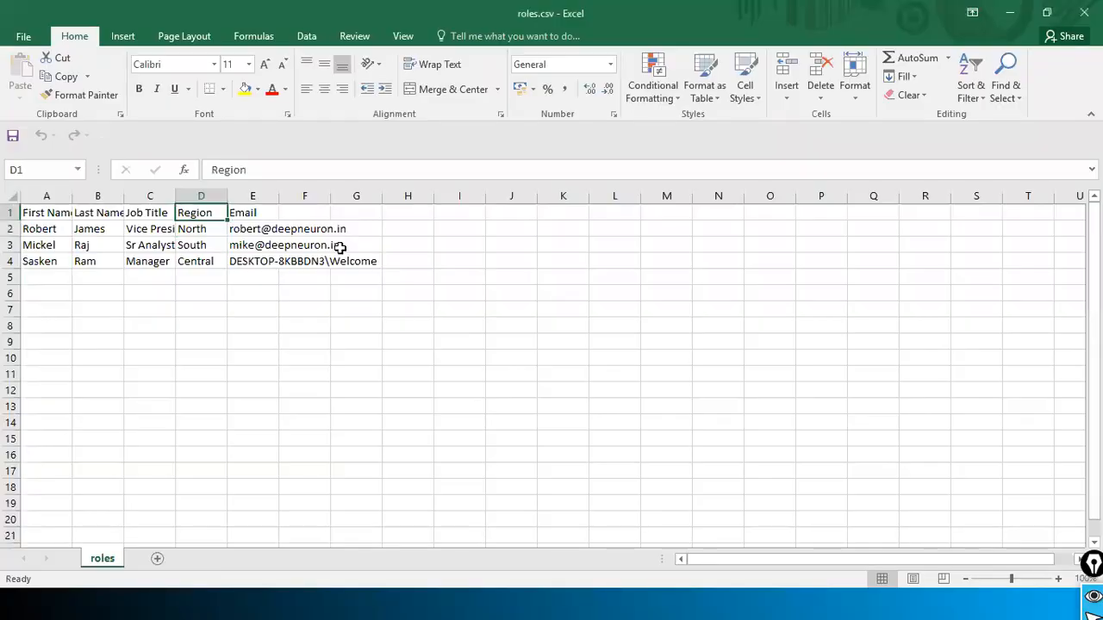
click(204, 229)
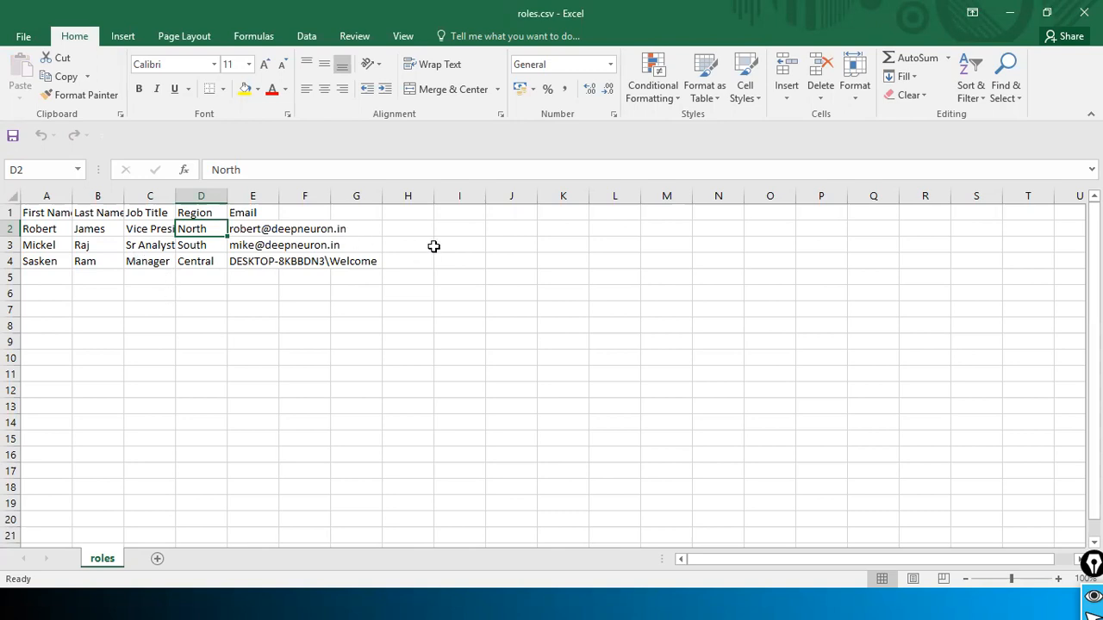
key(alt+Tab)
key(alt+Tab)
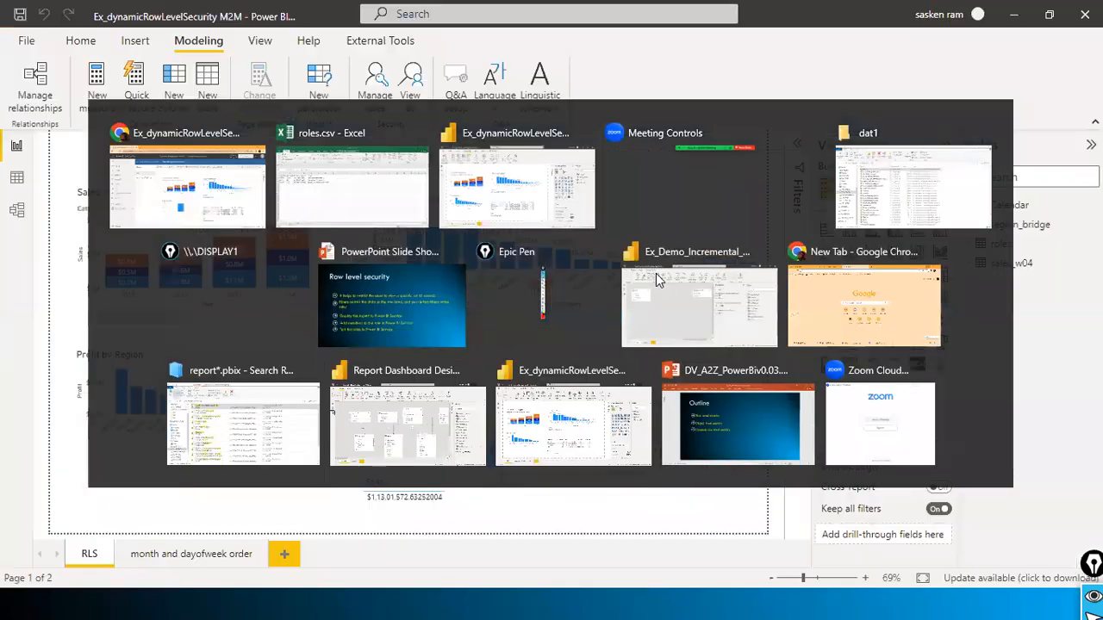
click(16, 211)
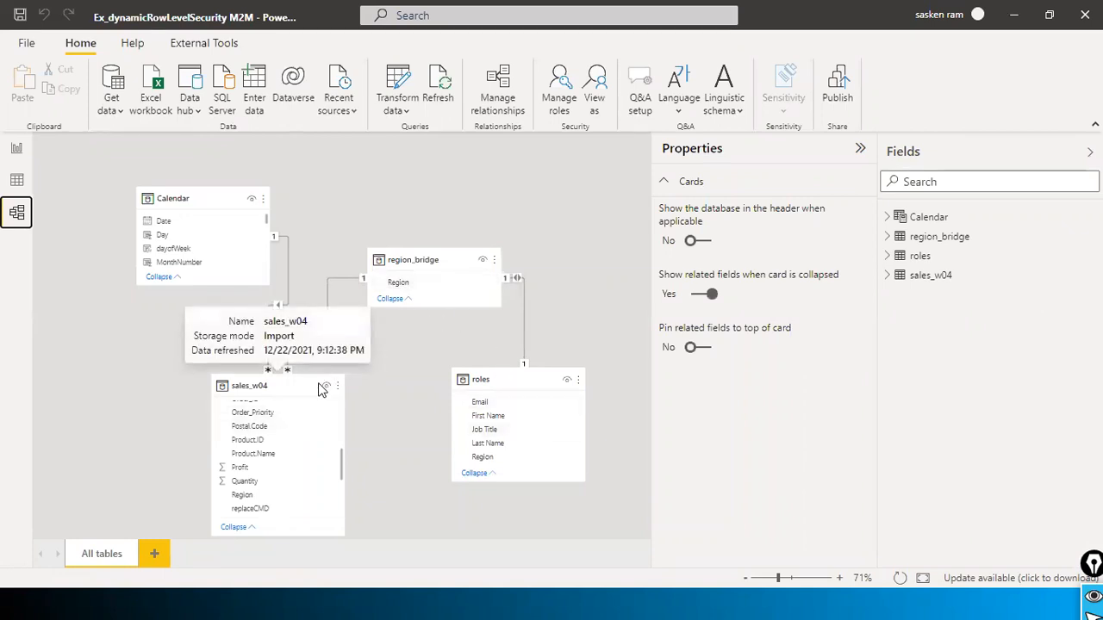
click(17, 151)
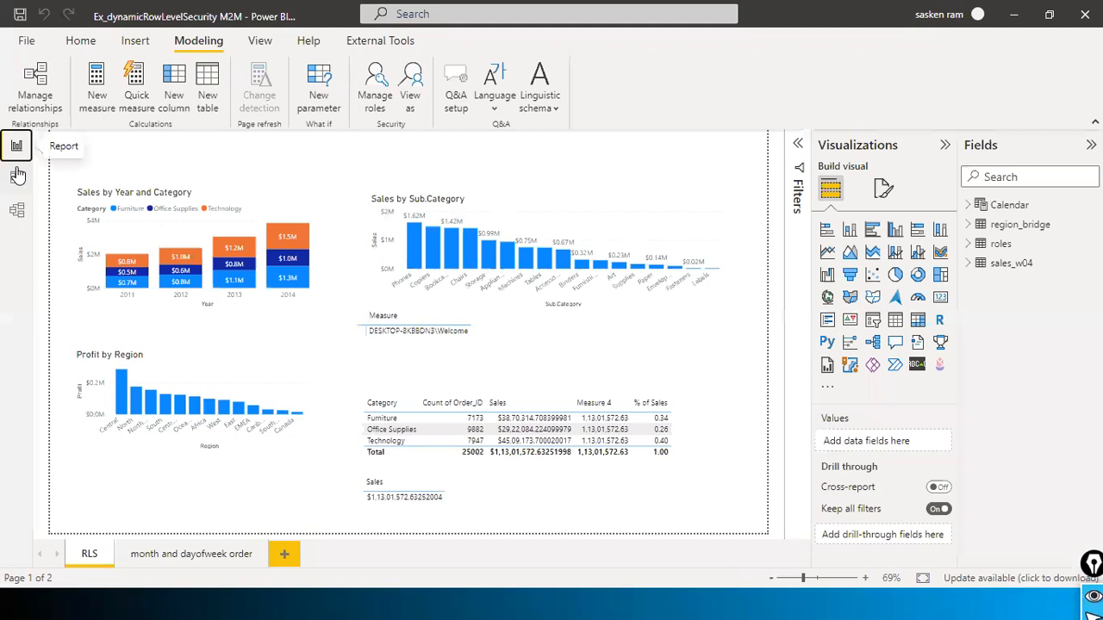